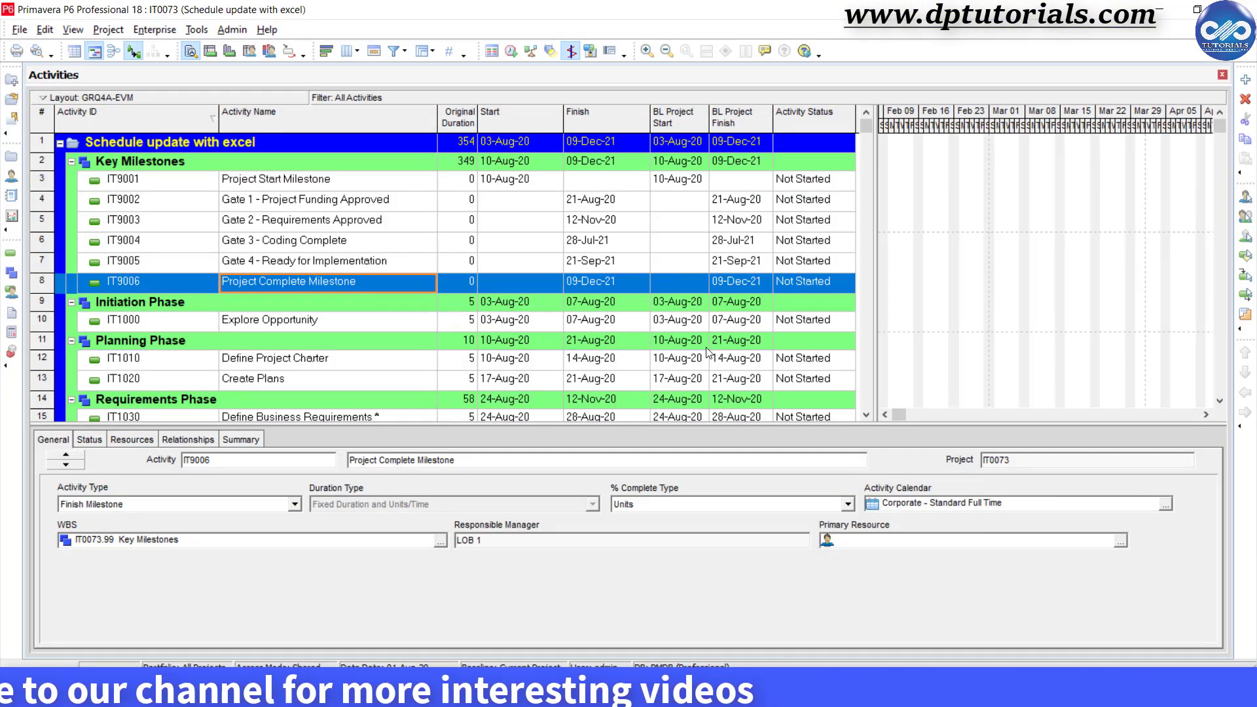
# Review the Gate and IT9001–IT9004 milestones and their finish and baseline dates
pyautogui.click(392, 242)
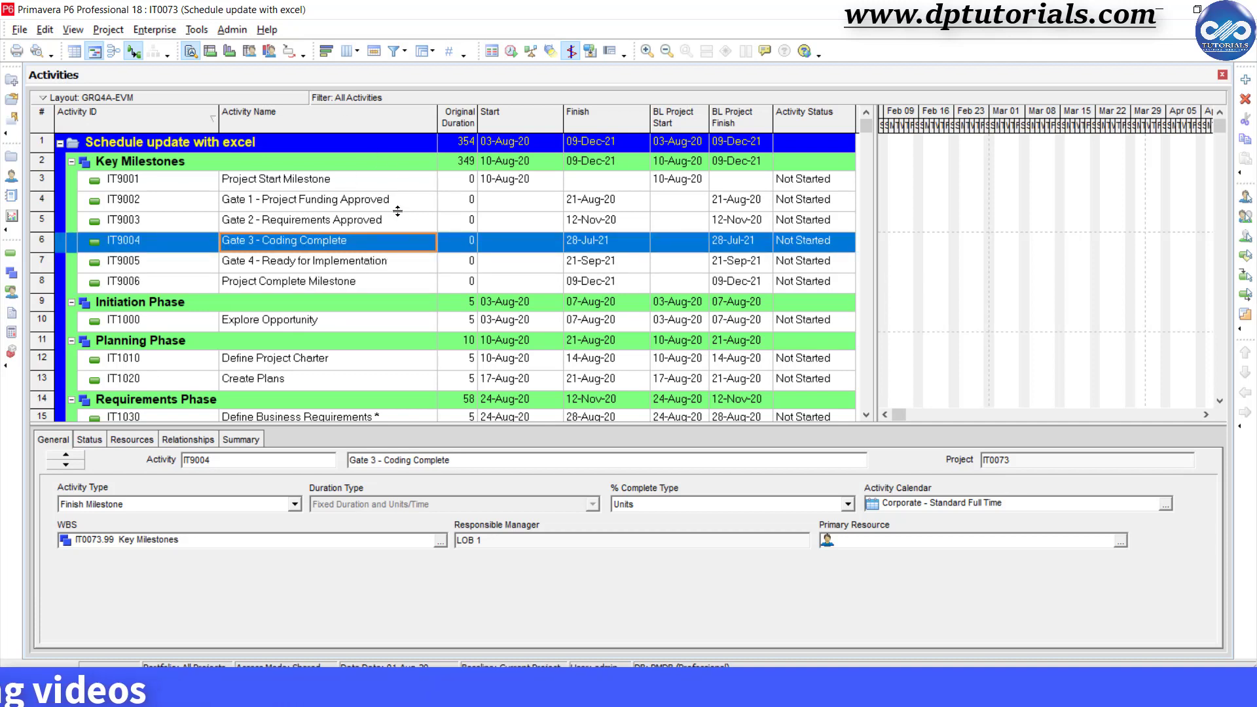
pyautogui.scroll(-2, 393, 231)
pyautogui.scroll(2, 393, 234)
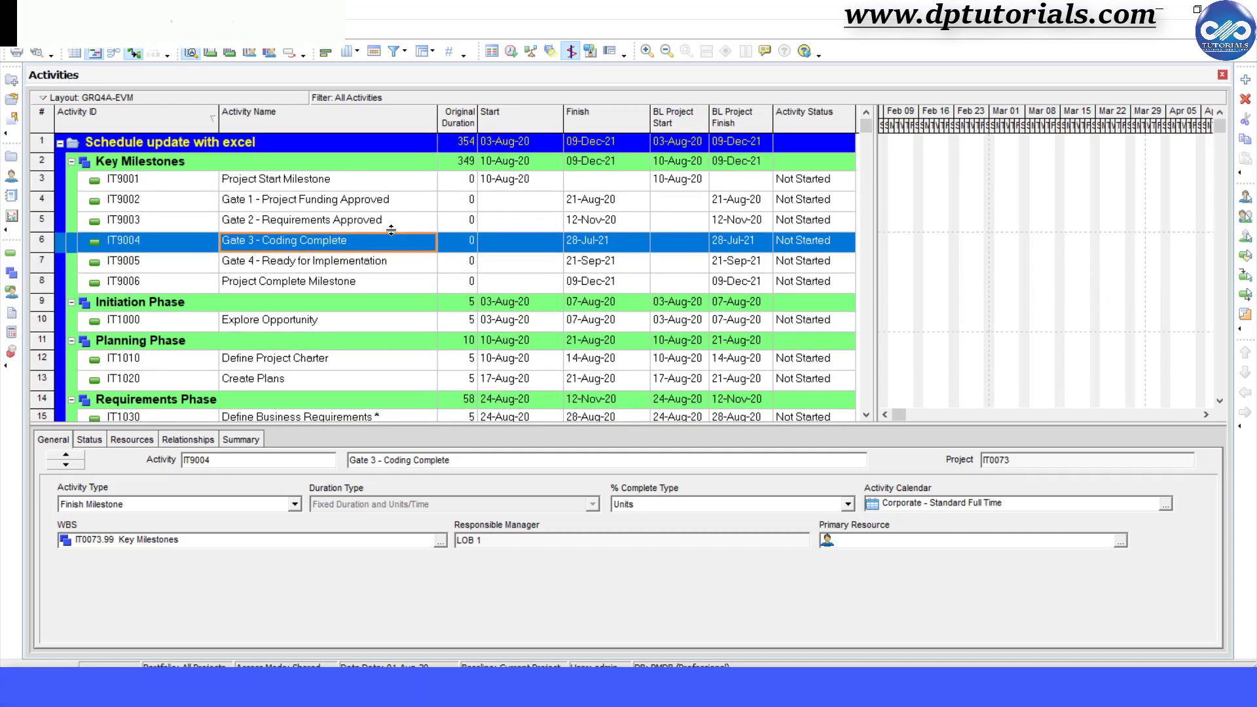
pyautogui.scroll(-2, 392, 229)
pyautogui.scroll(-3, 393, 236)
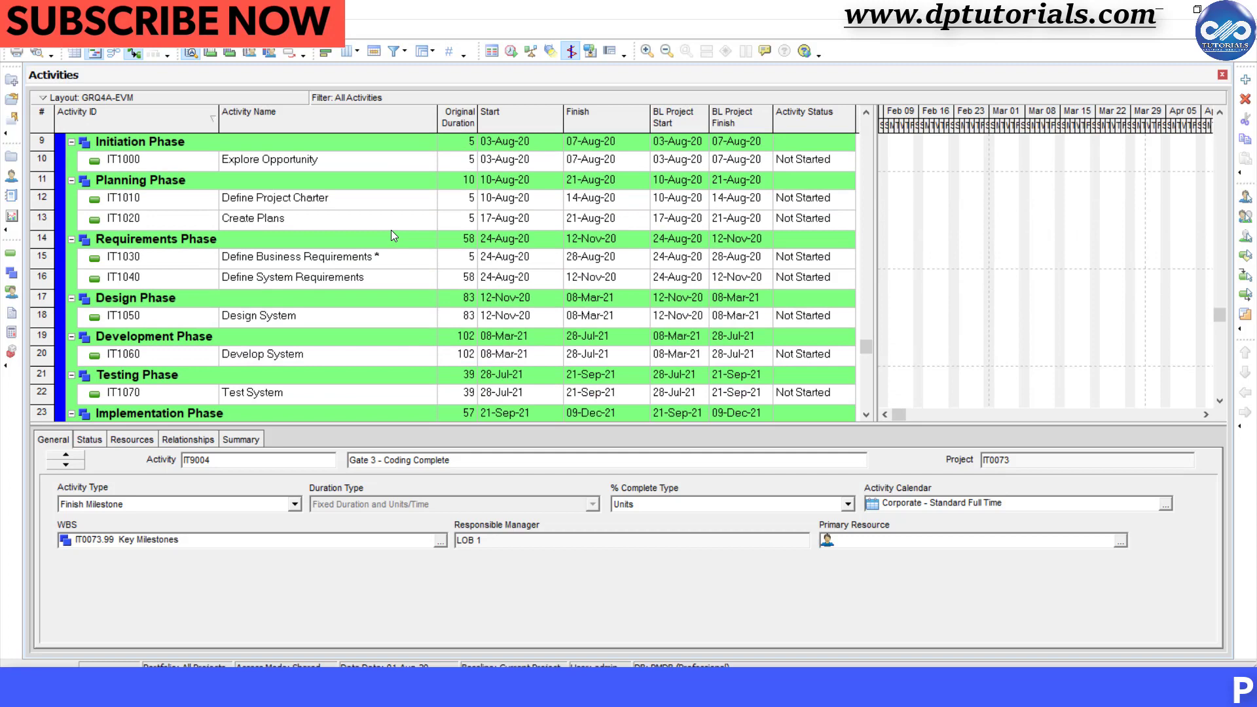
pyautogui.scroll(5, 394, 236)
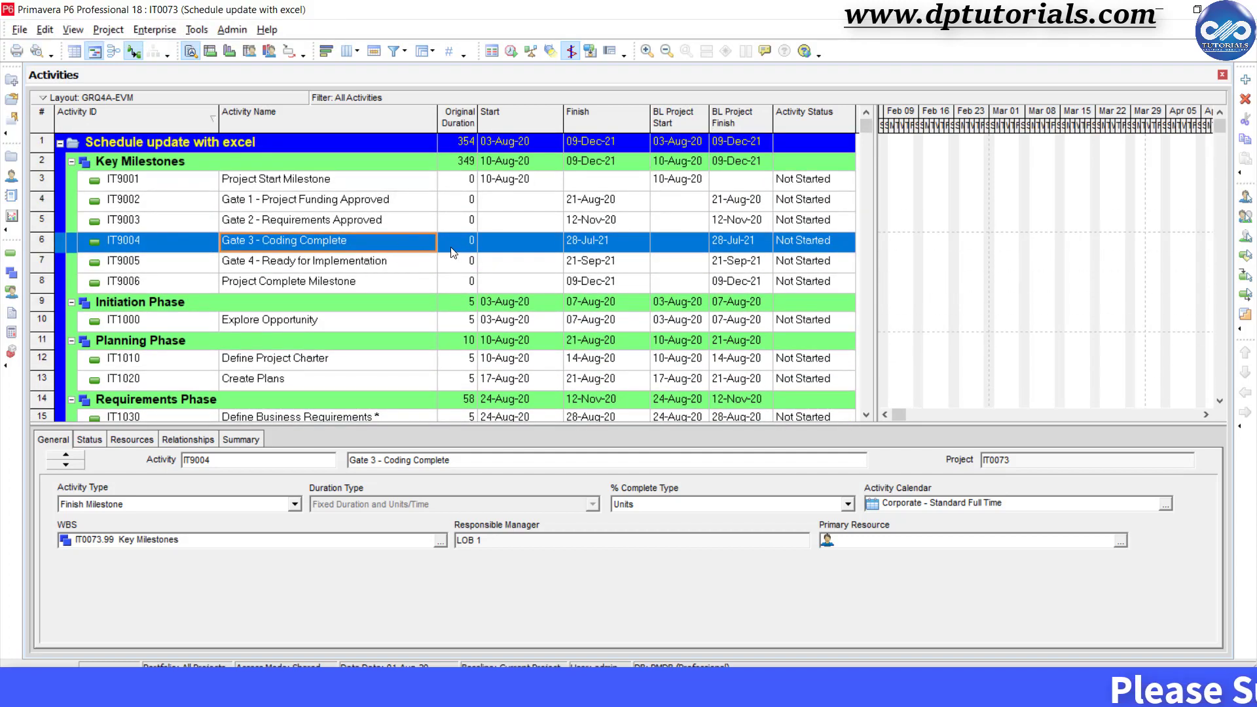
pyautogui.click(493, 228)
pyautogui.click(600, 196)
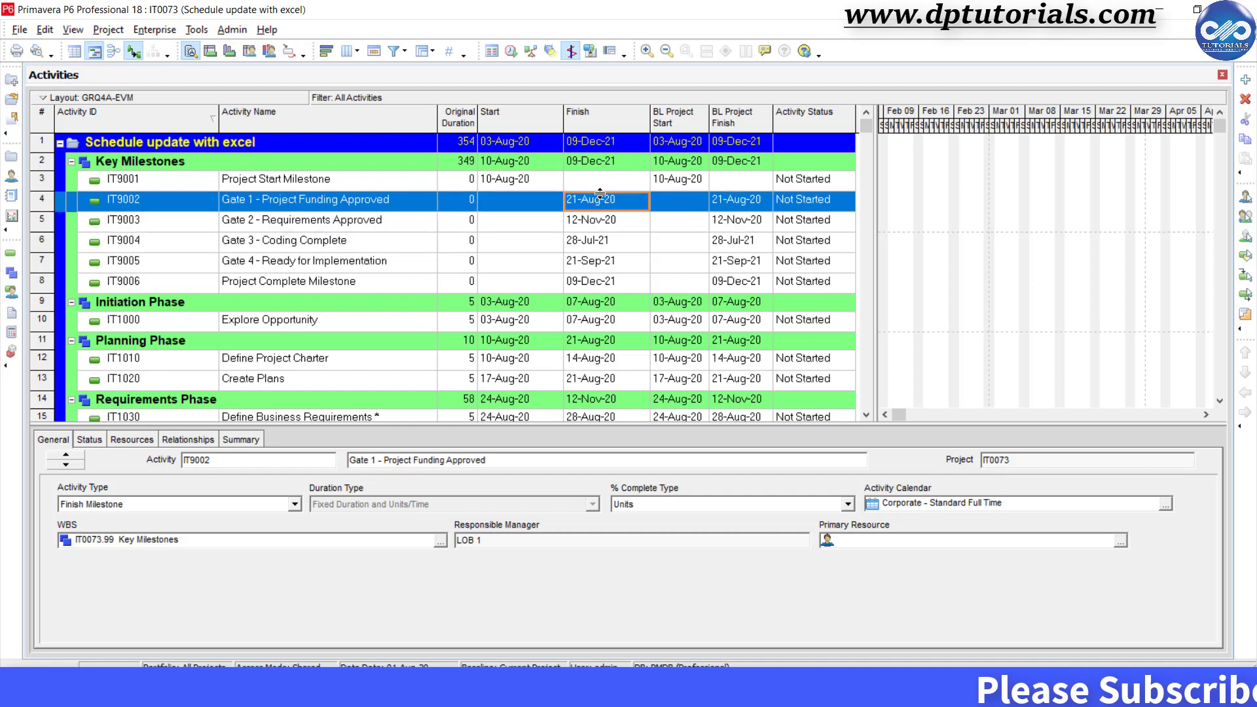
pyautogui.click(599, 183)
pyautogui.click(618, 243)
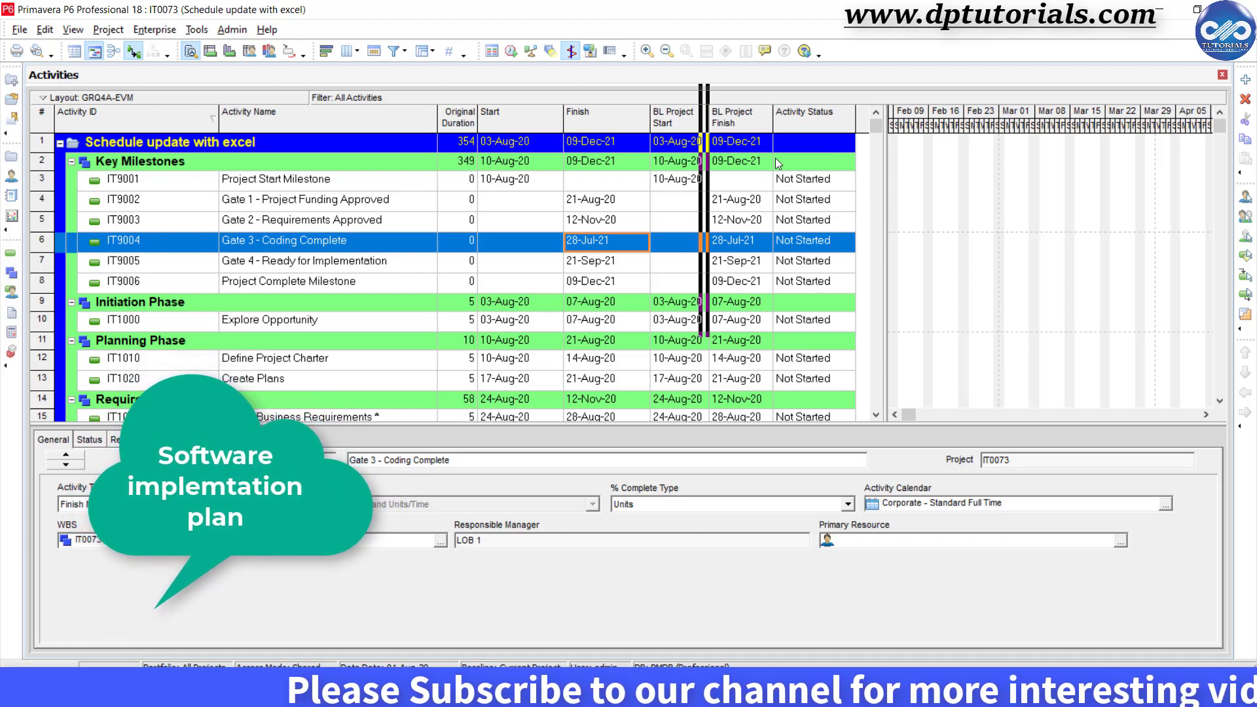
pyautogui.click(744, 204)
pyautogui.click(741, 221)
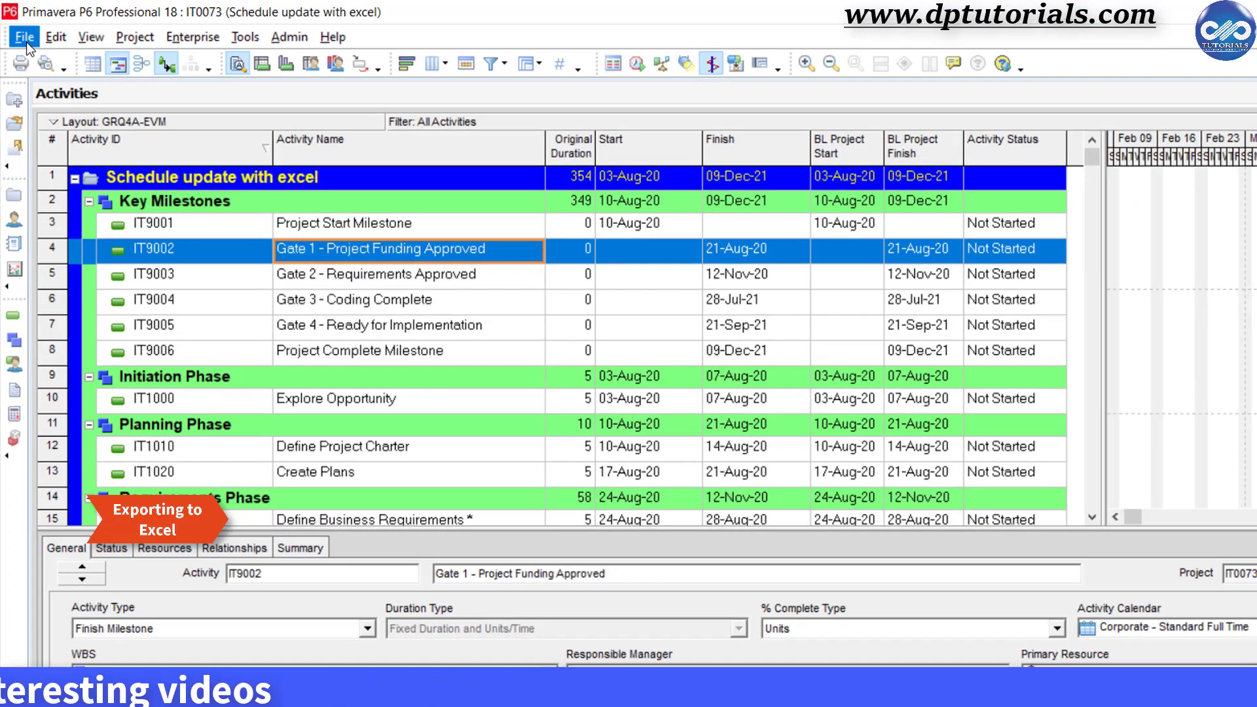
# Start a project export in Spreadsheet (XLSX) format
pyautogui.click(19, 30)
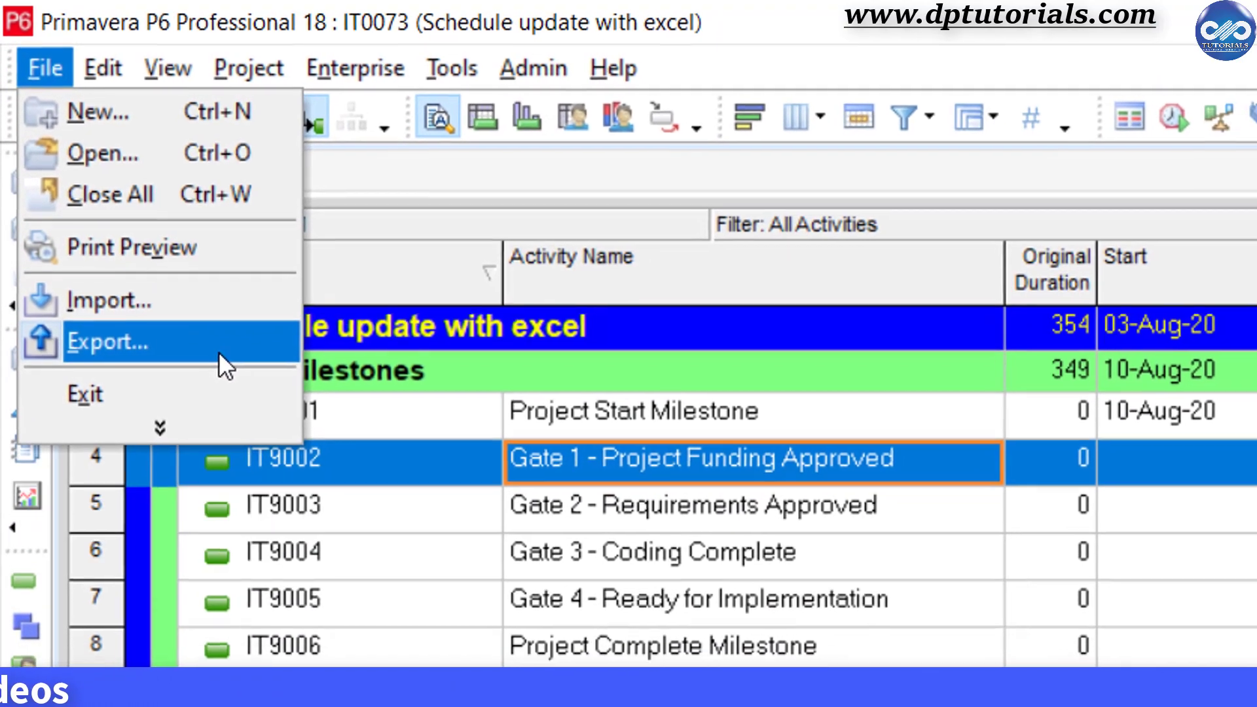
pyautogui.click(92, 316)
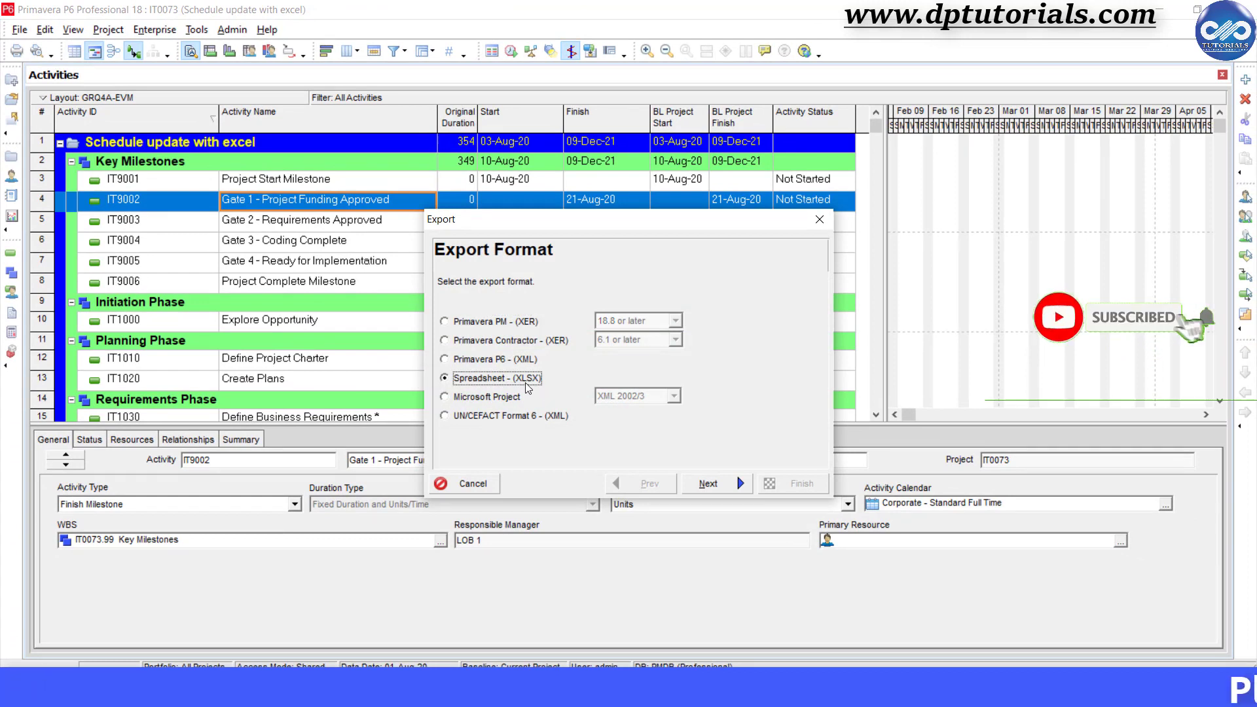
pyautogui.click(728, 487)
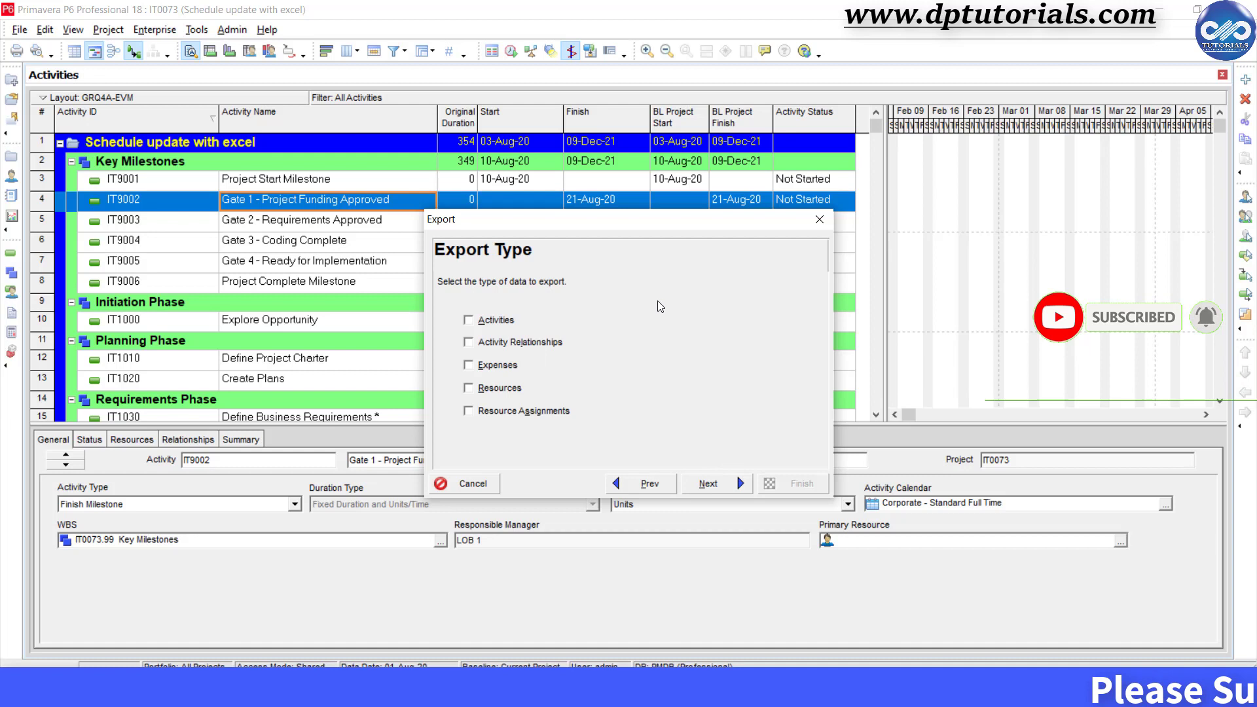
# Include activities, relationships, expenses and resources, and select project IT0073 for export
pyautogui.click(468, 342)
pyautogui.click(469, 365)
pyautogui.click(468, 388)
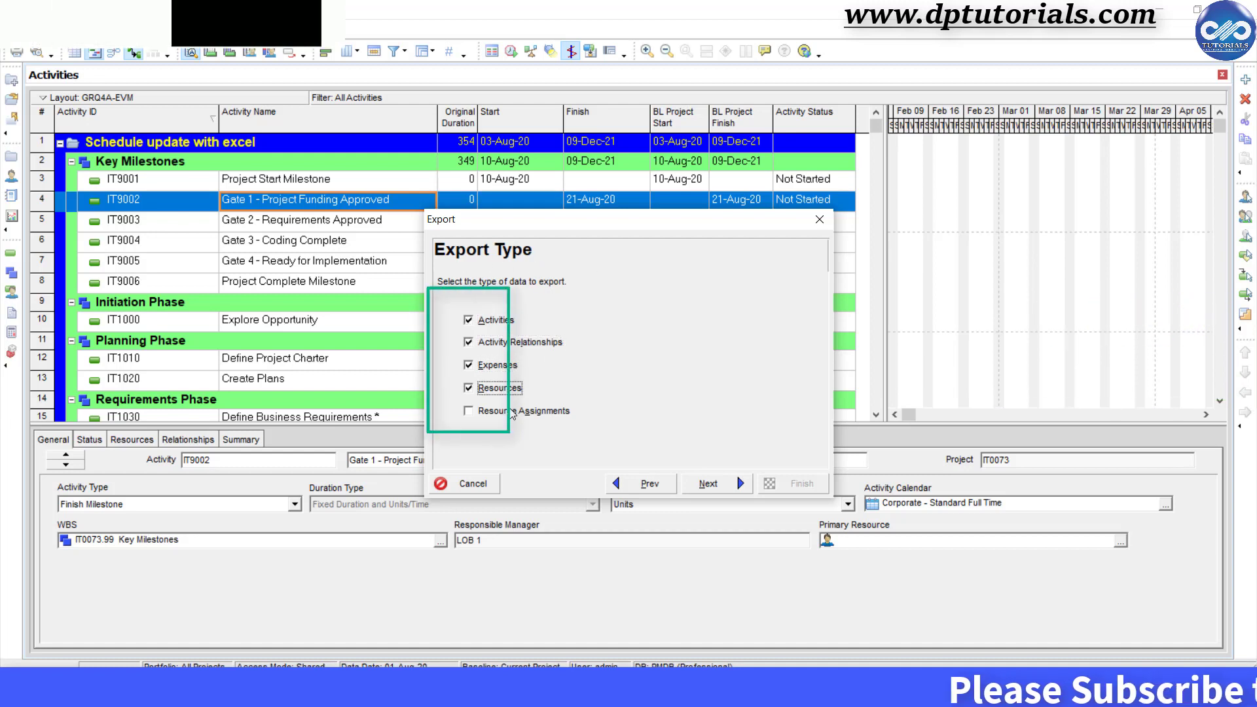
pyautogui.click(468, 411)
pyautogui.click(731, 486)
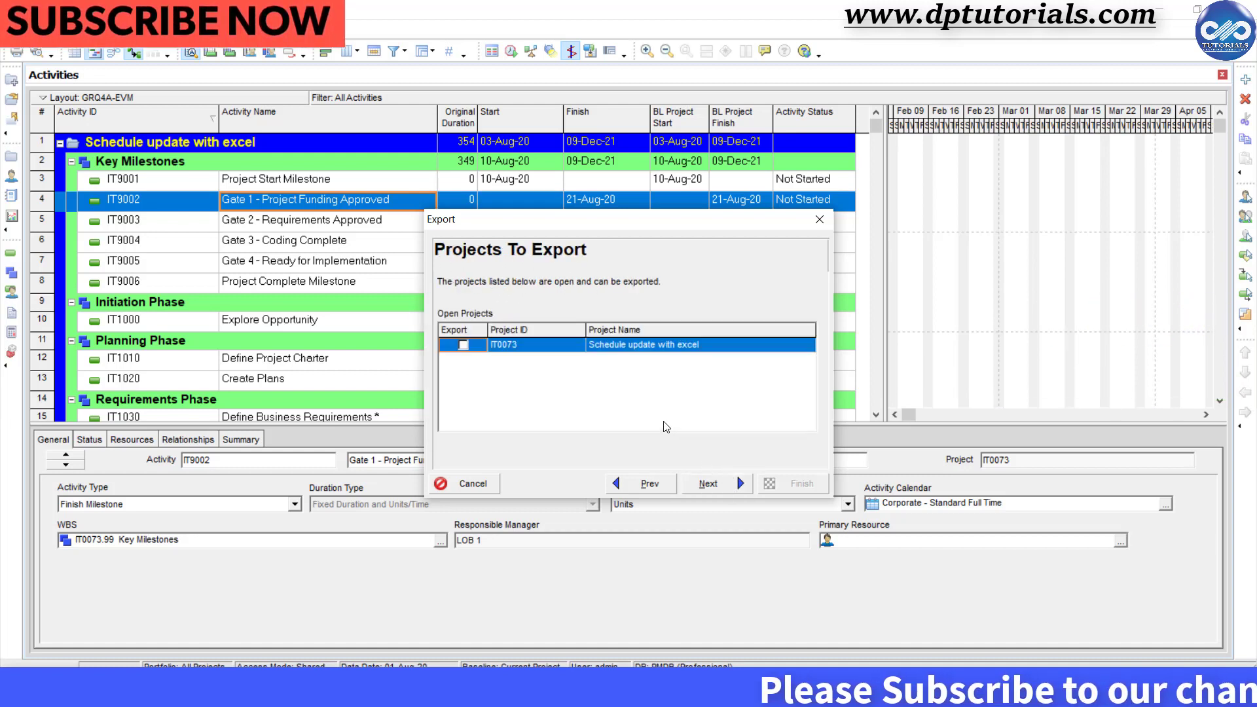
pyautogui.click(463, 345)
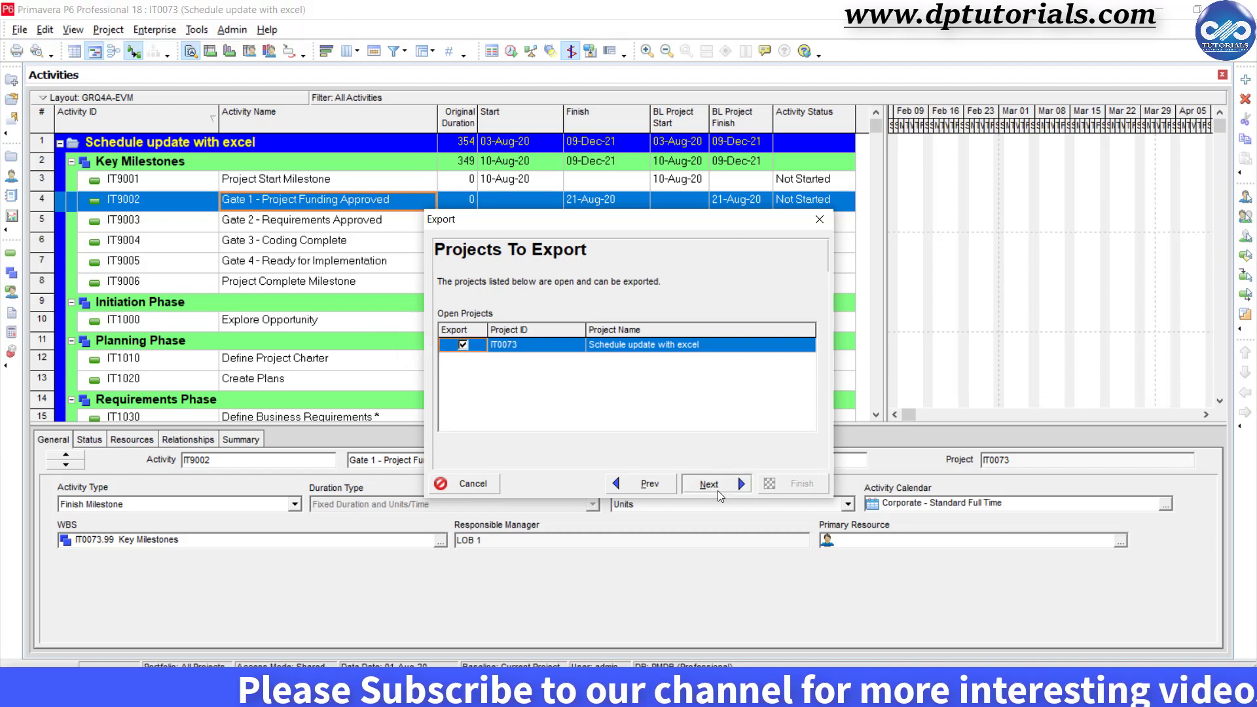
pyautogui.click(717, 488)
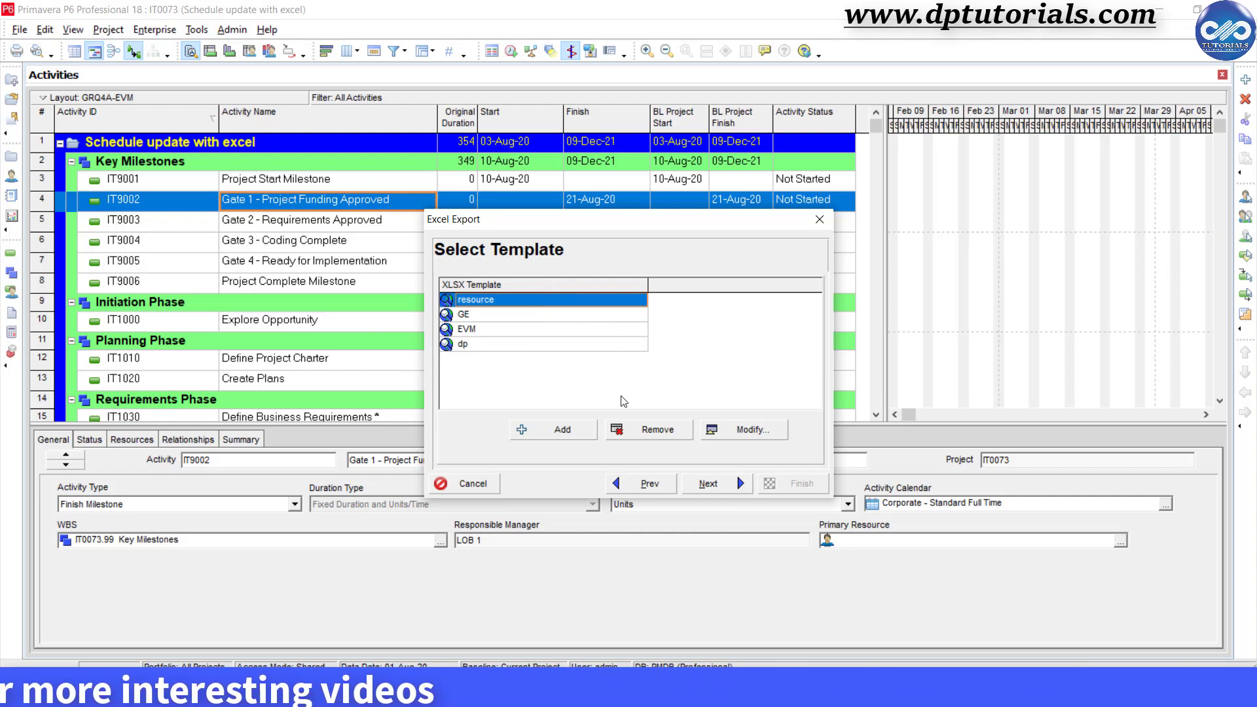
# Create a new Activities export template and add the Activity Type column
pyautogui.click(583, 435)
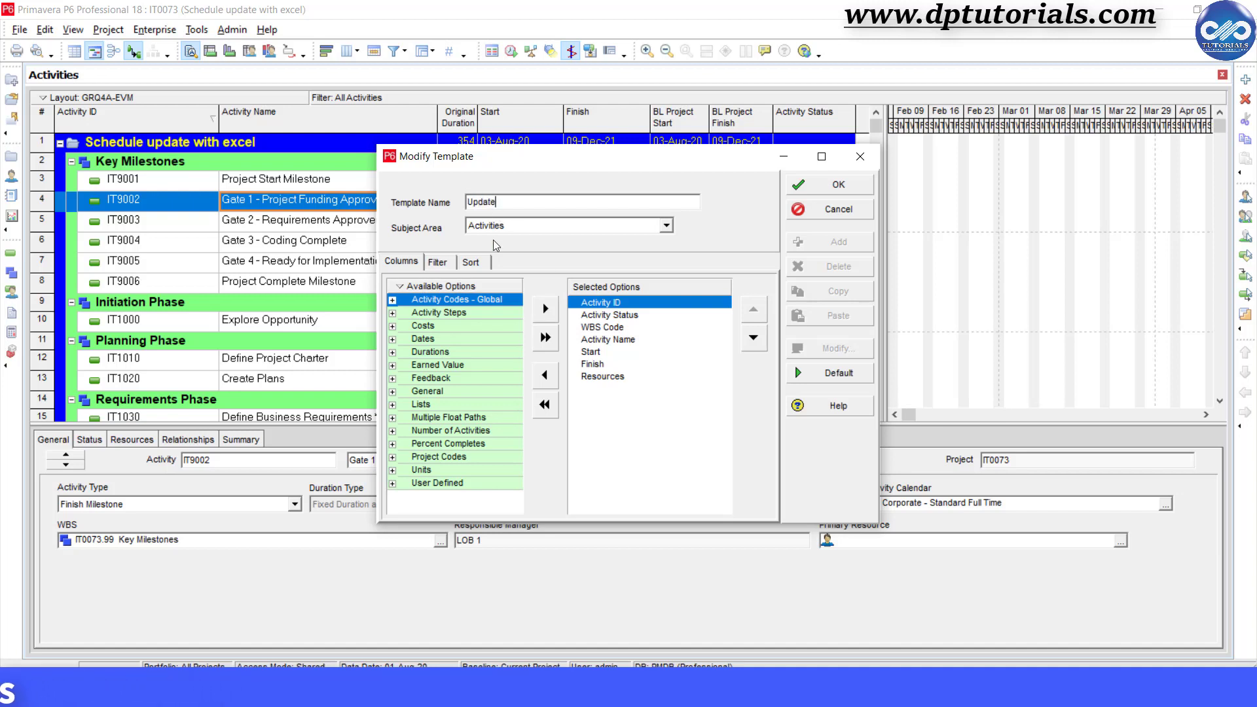
pyautogui.click(516, 239)
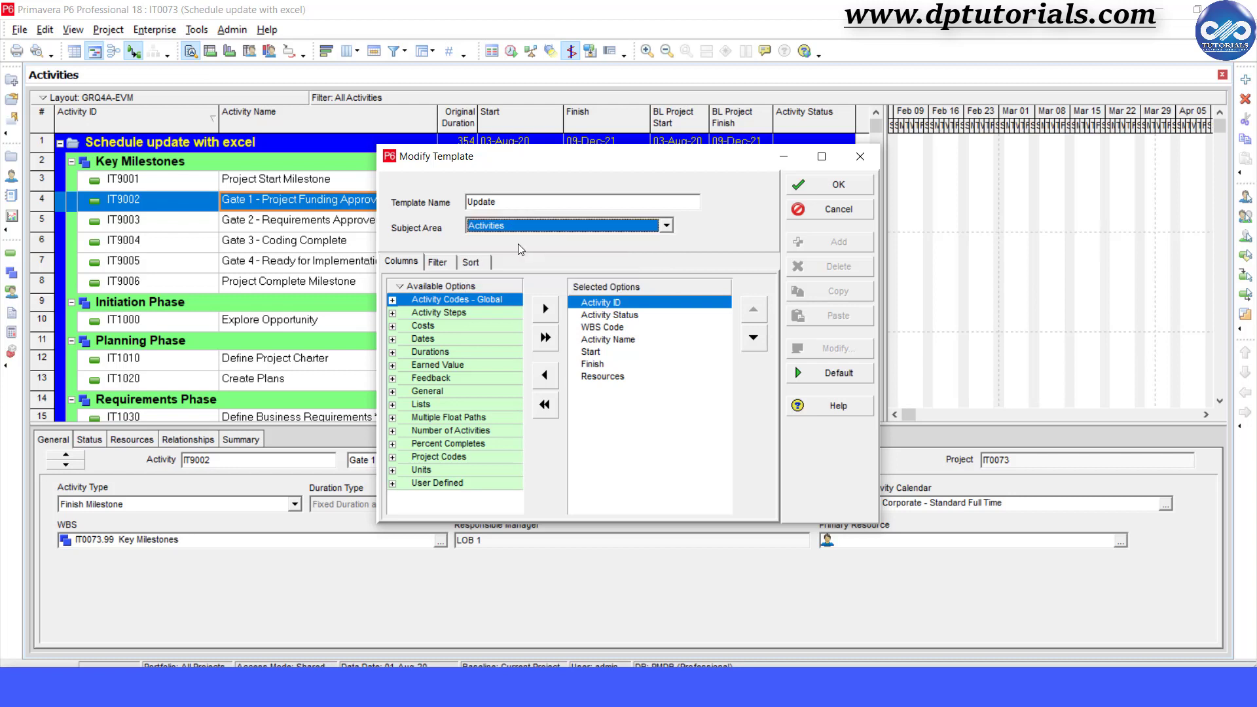
pyautogui.click(632, 317)
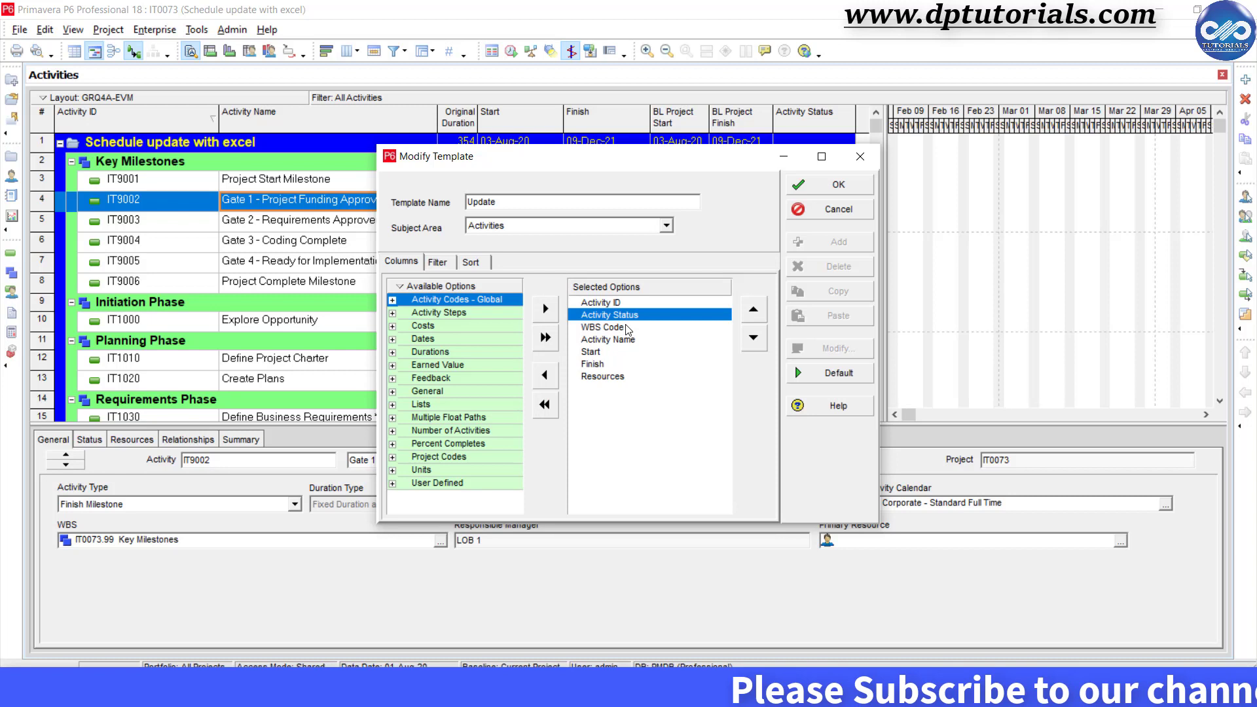
pyautogui.click(627, 327)
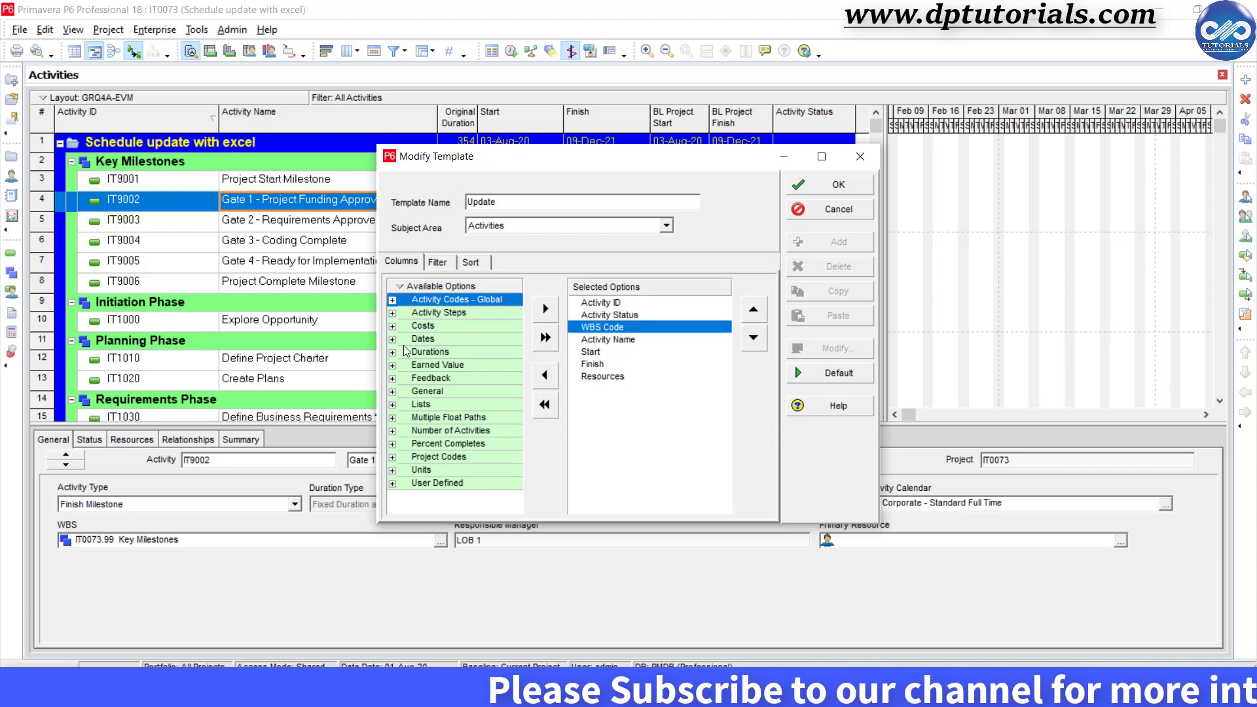
pyautogui.doubleClick(425, 392)
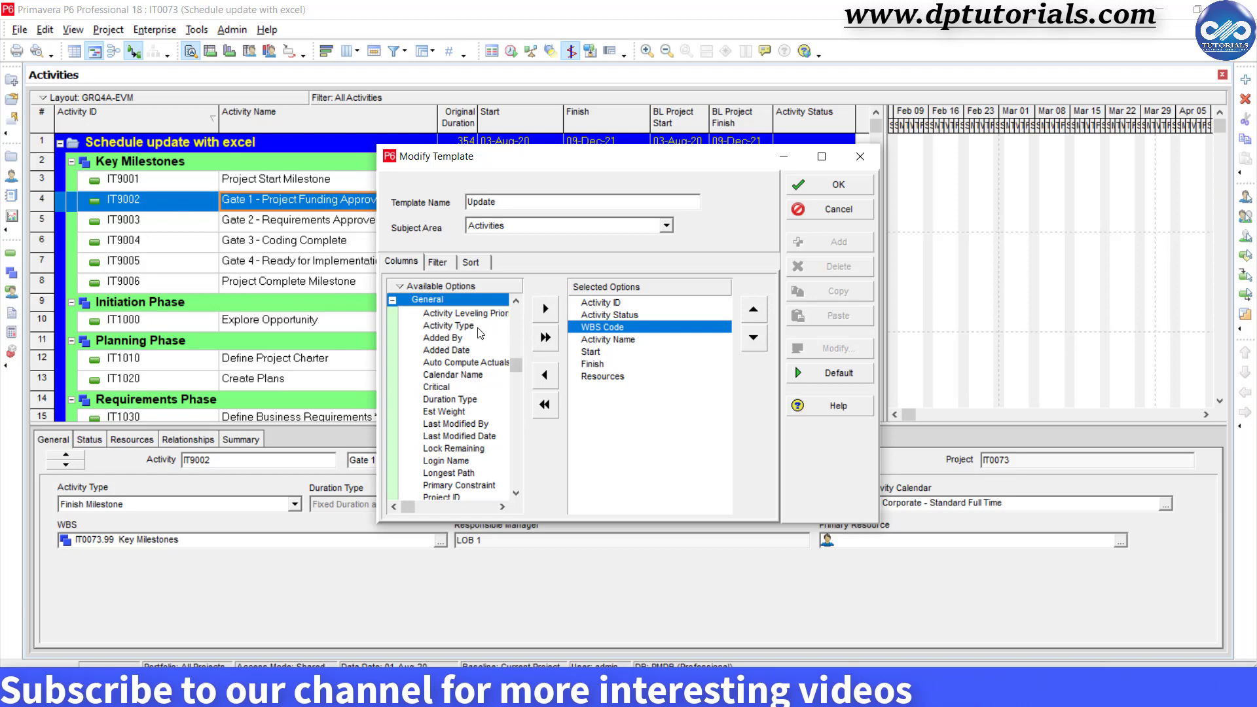
pyautogui.doubleClick(459, 325)
pyautogui.click(619, 355)
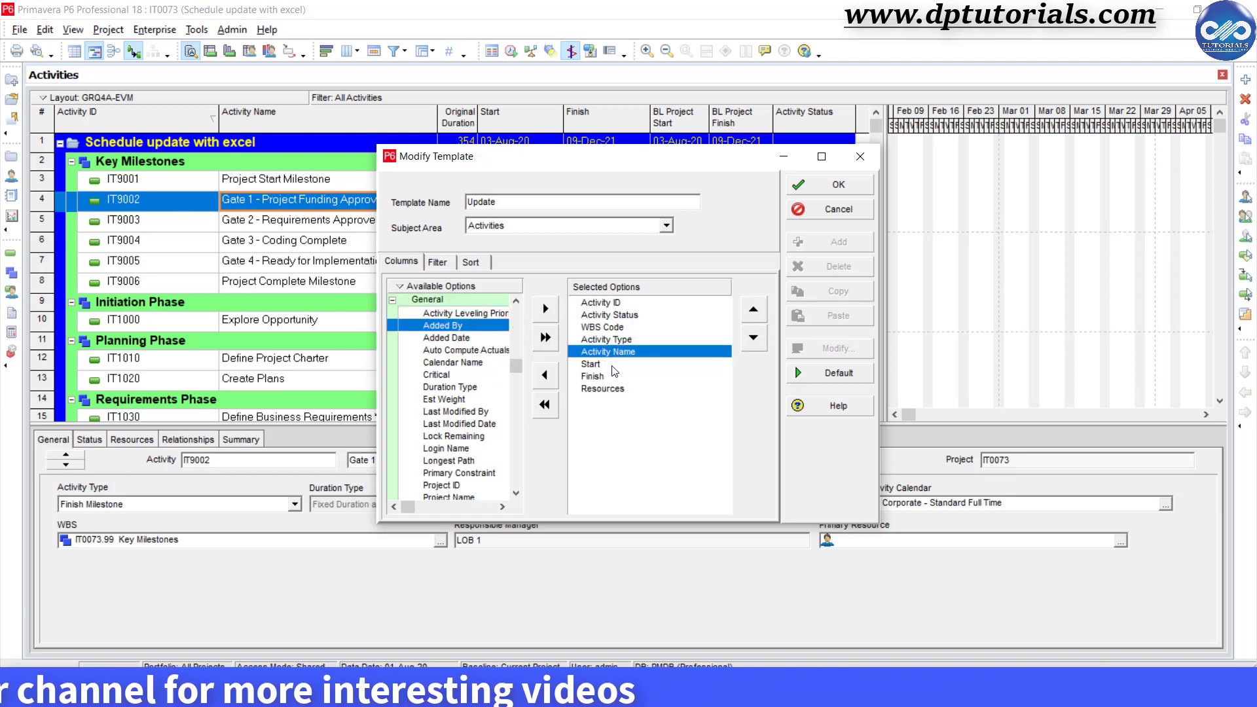
pyautogui.click(613, 364)
pyautogui.click(612, 377)
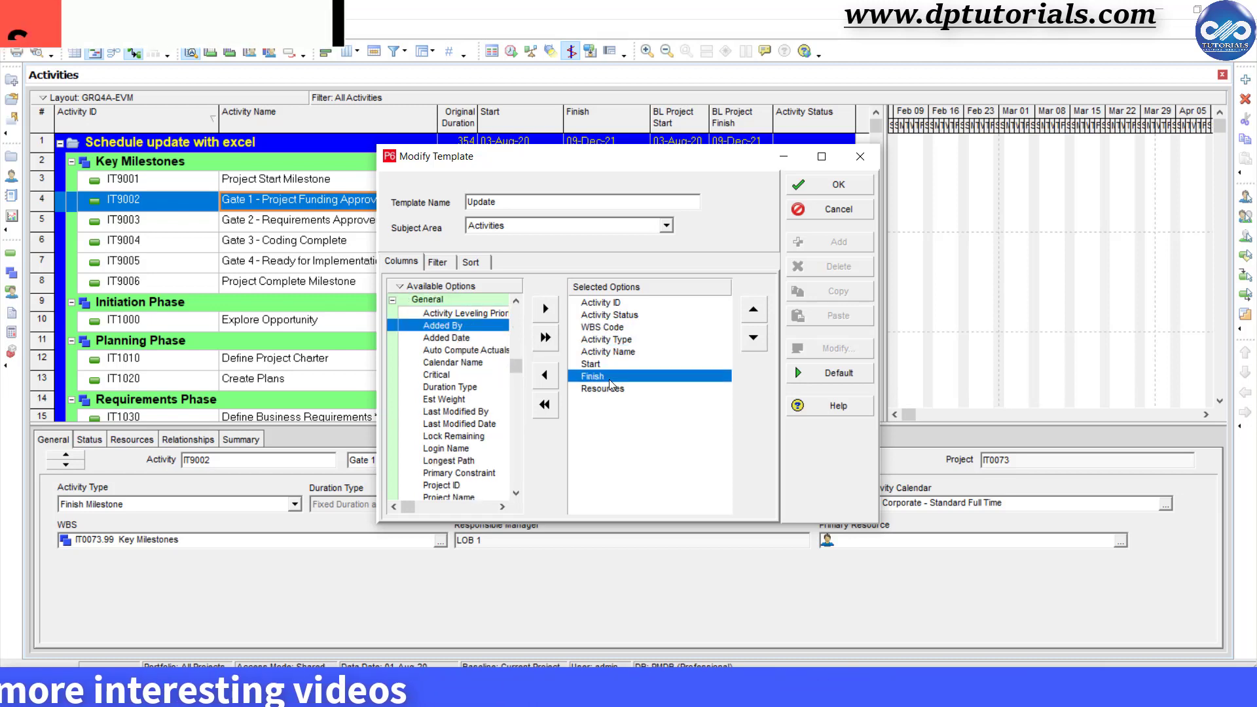
# Add Actual Start, Actual Finish and Original Duration to the template's columns
pyautogui.click(392, 299)
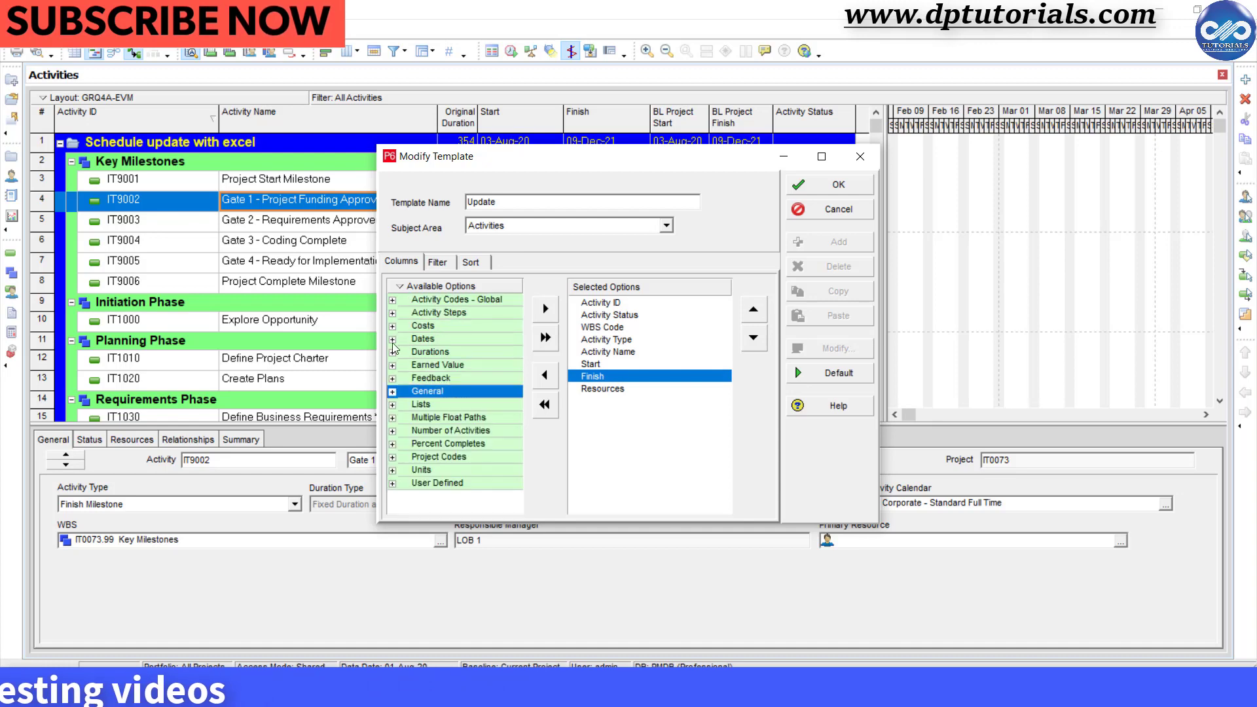
pyautogui.click(392, 362)
pyautogui.doubleClick(458, 326)
pyautogui.doubleClick(459, 314)
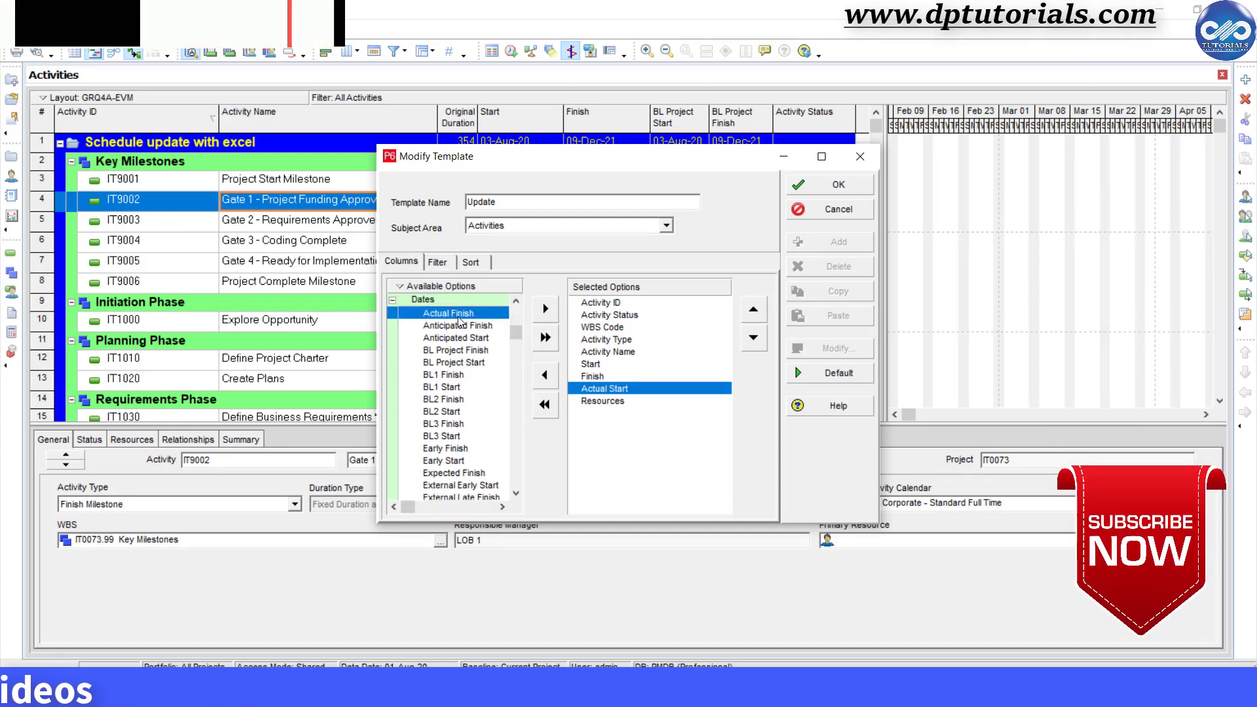
pyautogui.click(392, 299)
pyautogui.click(392, 358)
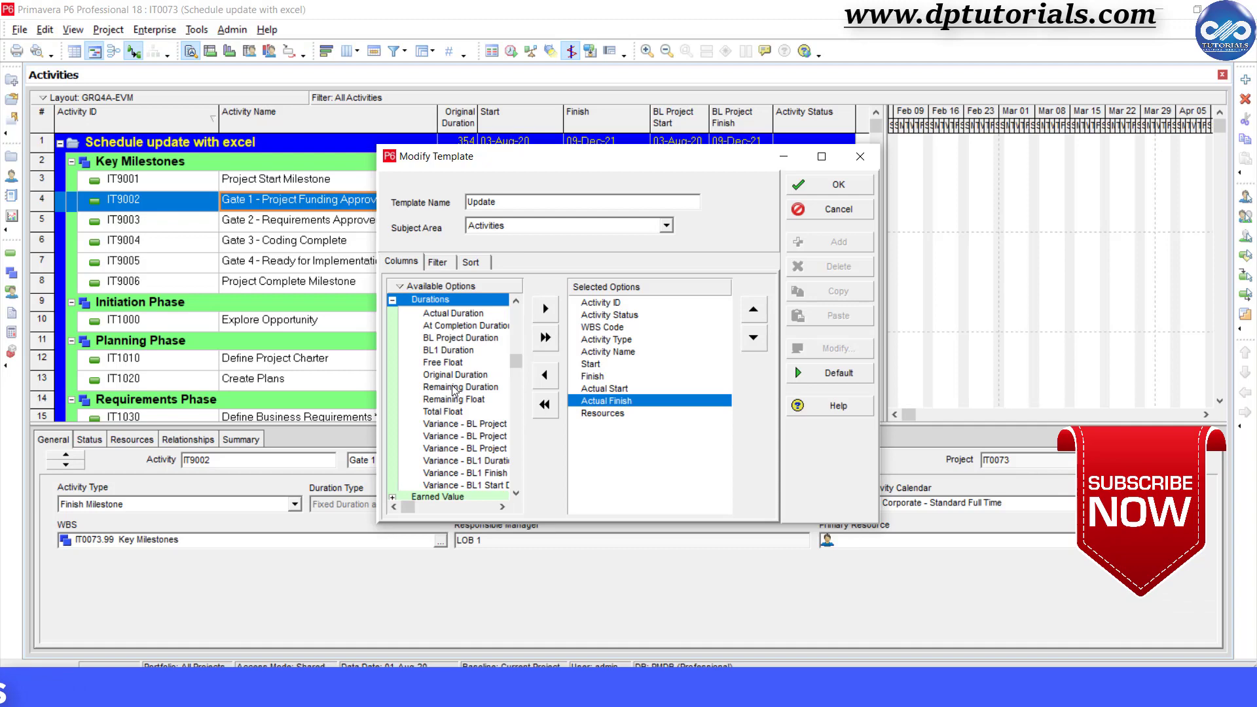
pyautogui.doubleClick(460, 376)
# Add Schedule % Complete and Remaining Duration, then save the Update template
pyautogui.scroll(3, 450, 352)
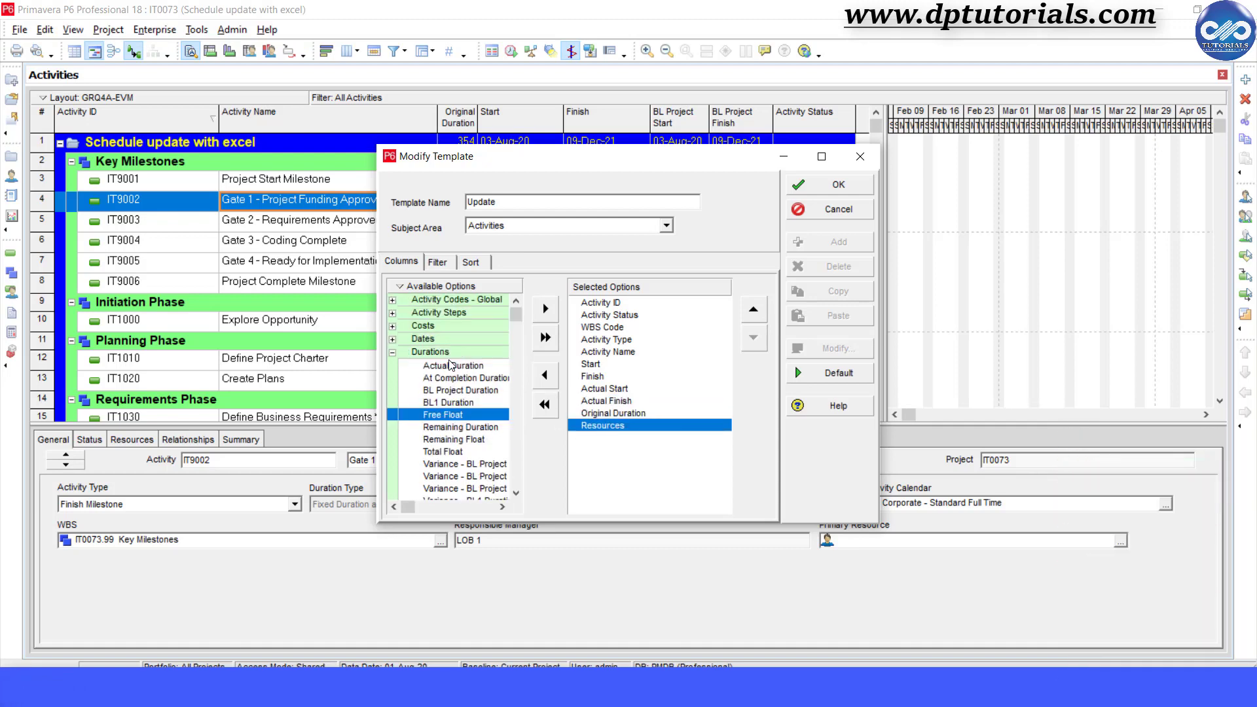
pyautogui.scroll(-3, 458, 393)
pyautogui.click(467, 485)
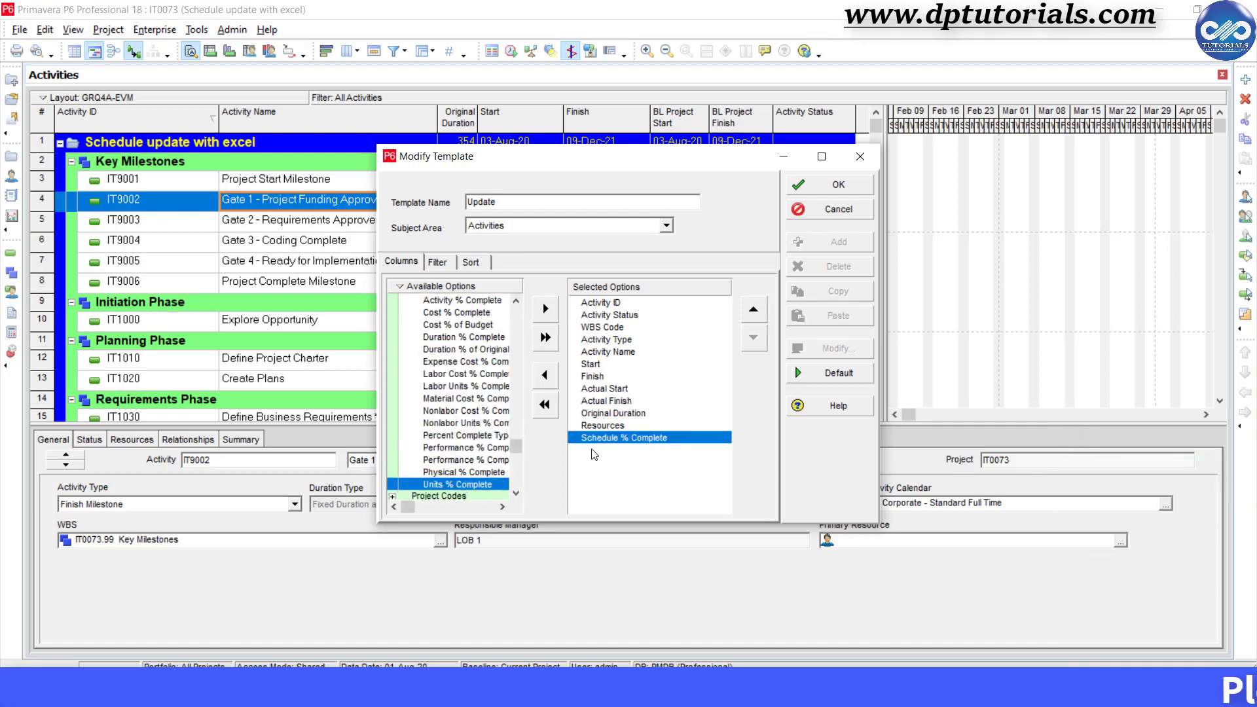
pyautogui.scroll(5, 441, 391)
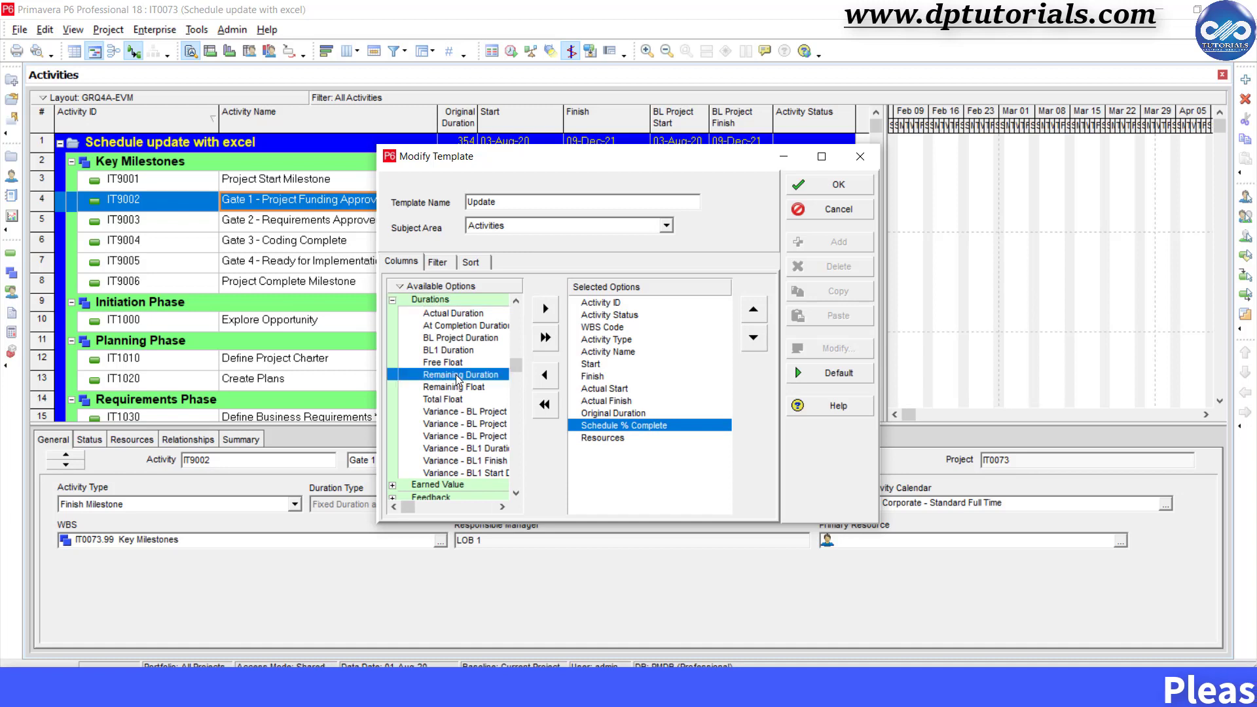
pyautogui.doubleClick(457, 376)
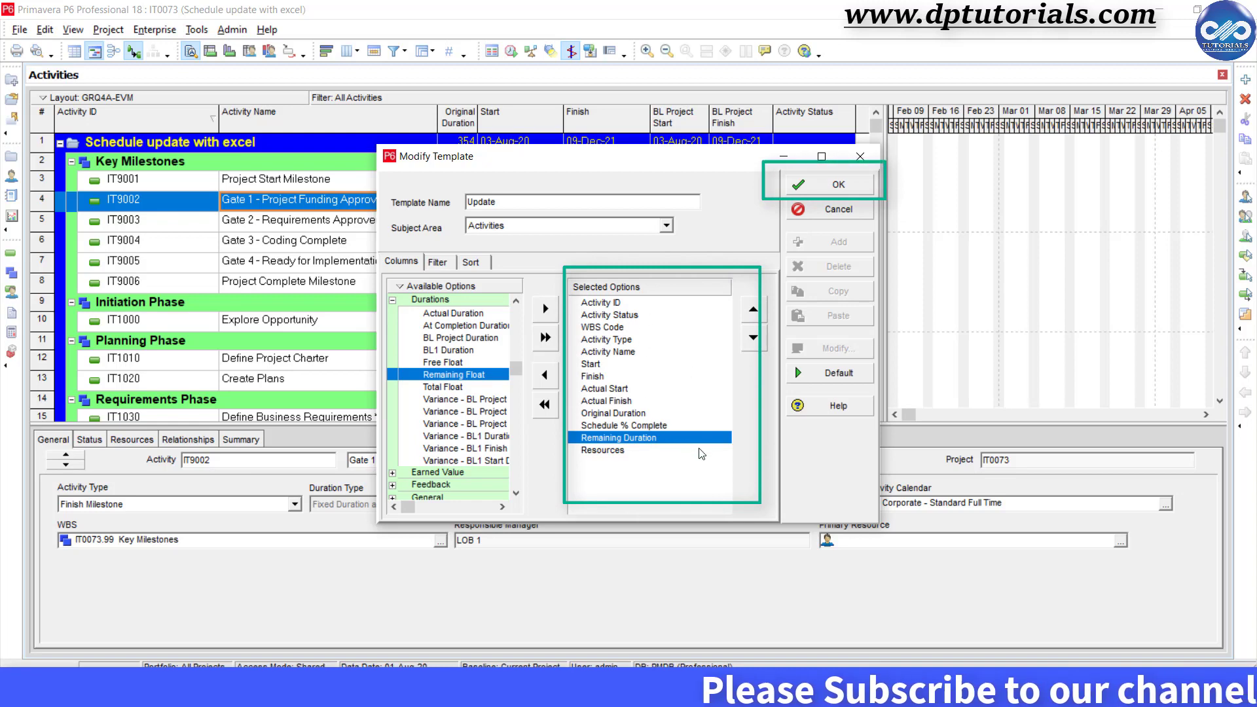
pyautogui.click(854, 184)
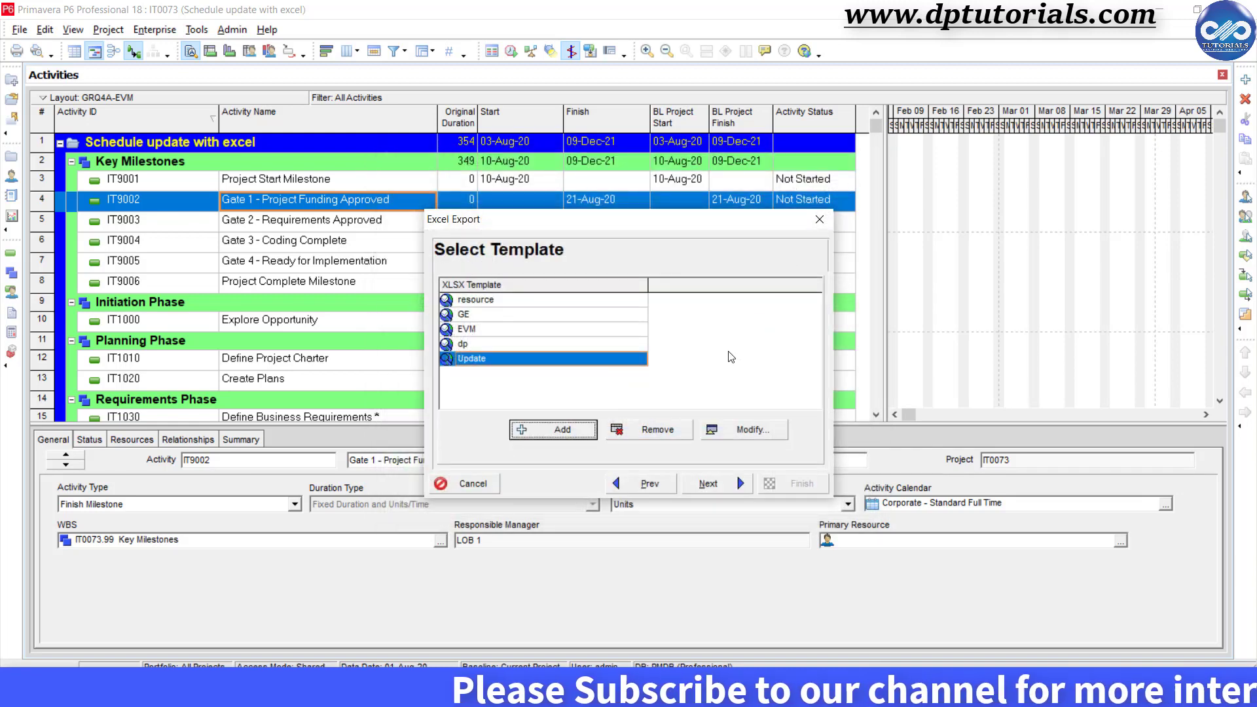
# Set the export file to Schedule update.xlsx on the Desktop and reach the Summary
pyautogui.click(719, 488)
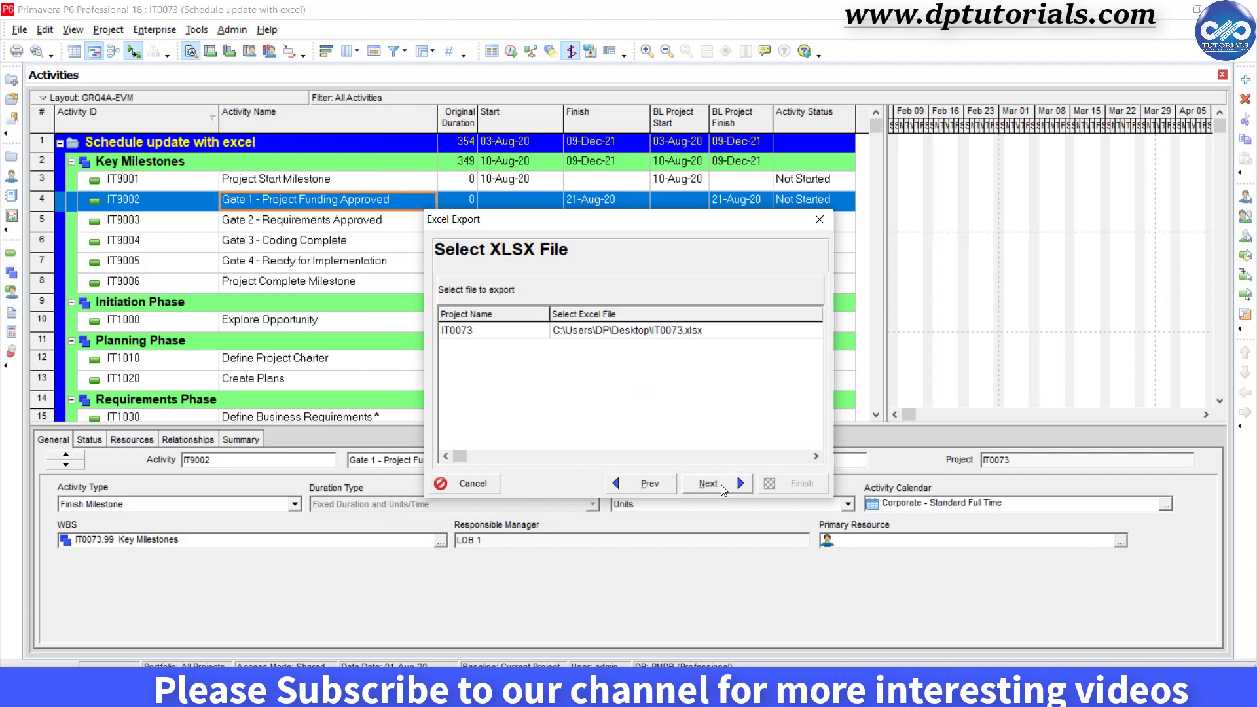
pyautogui.click(726, 333)
pyautogui.click(720, 333)
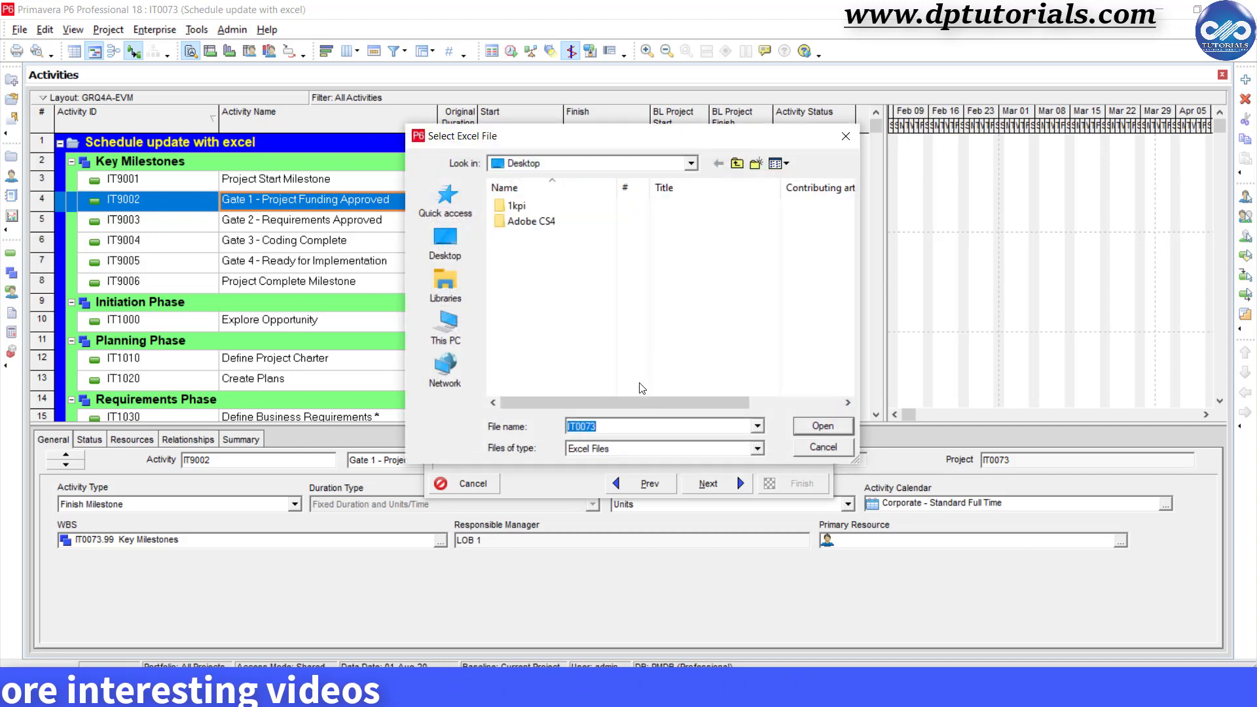
pyautogui.write('Schedule update')
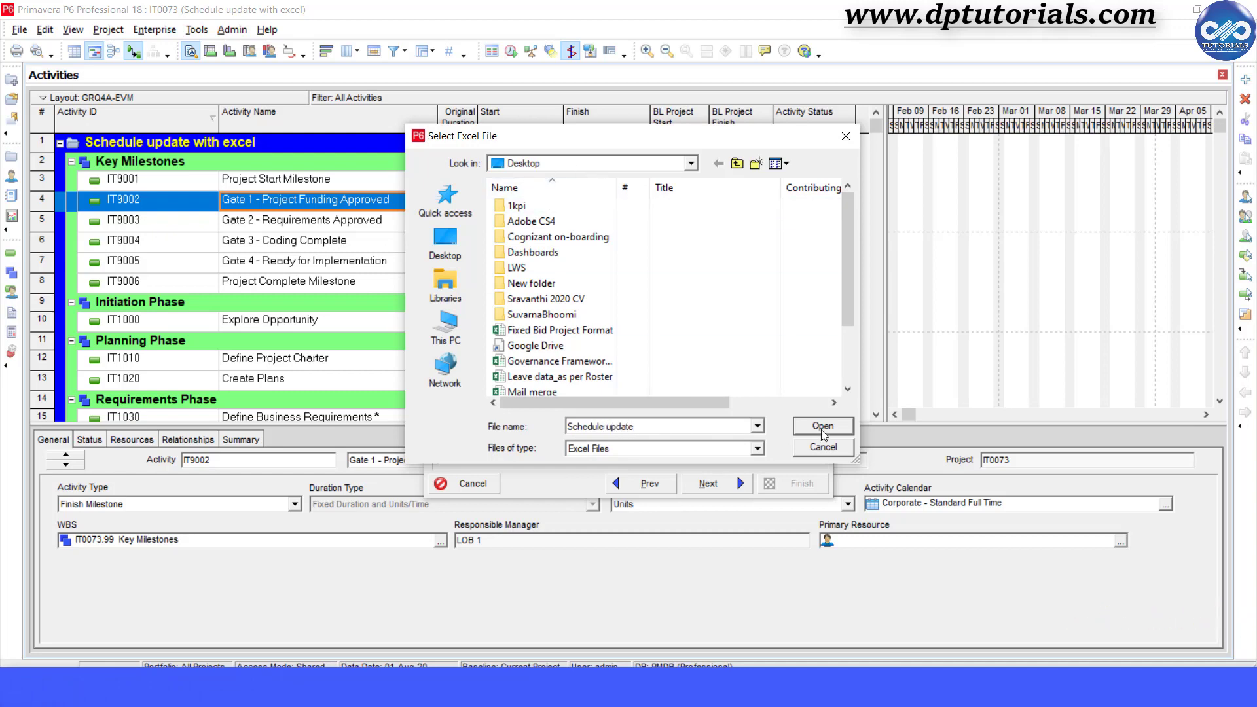
pyautogui.click(823, 427)
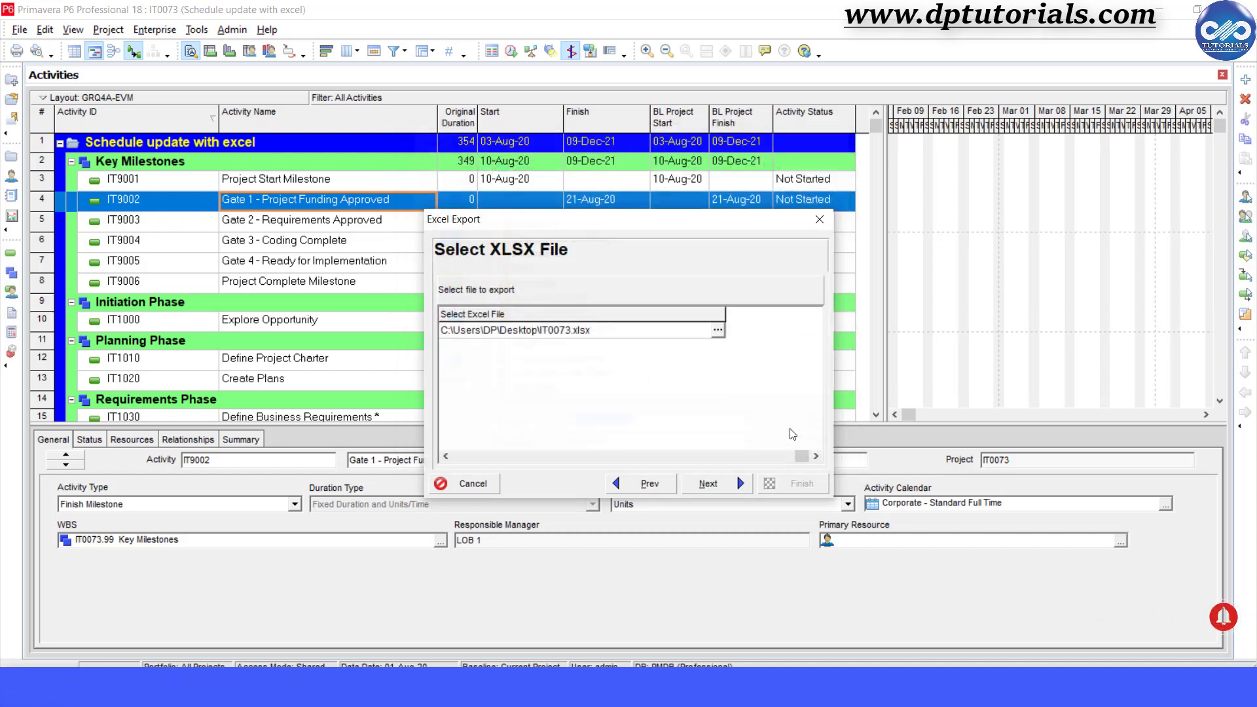
pyautogui.click(720, 485)
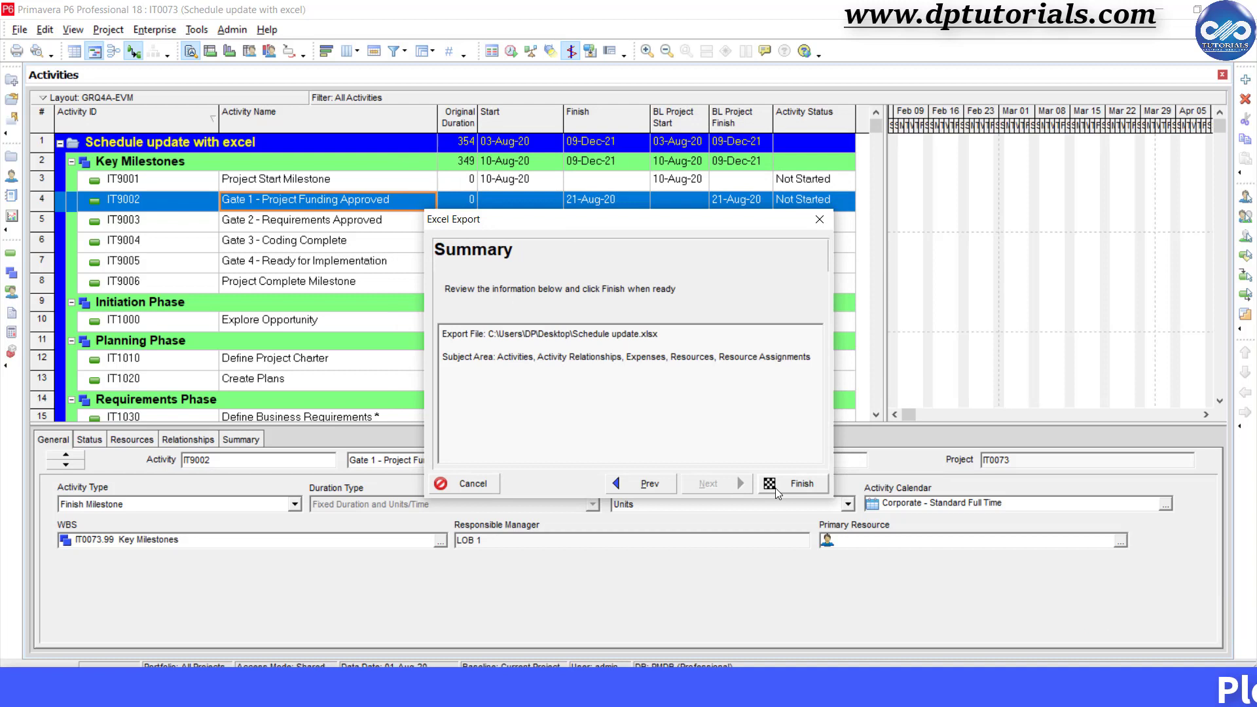
# Run the export, dismiss the success message, and reposition the Schedule update file on the desktop
pyautogui.click(784, 485)
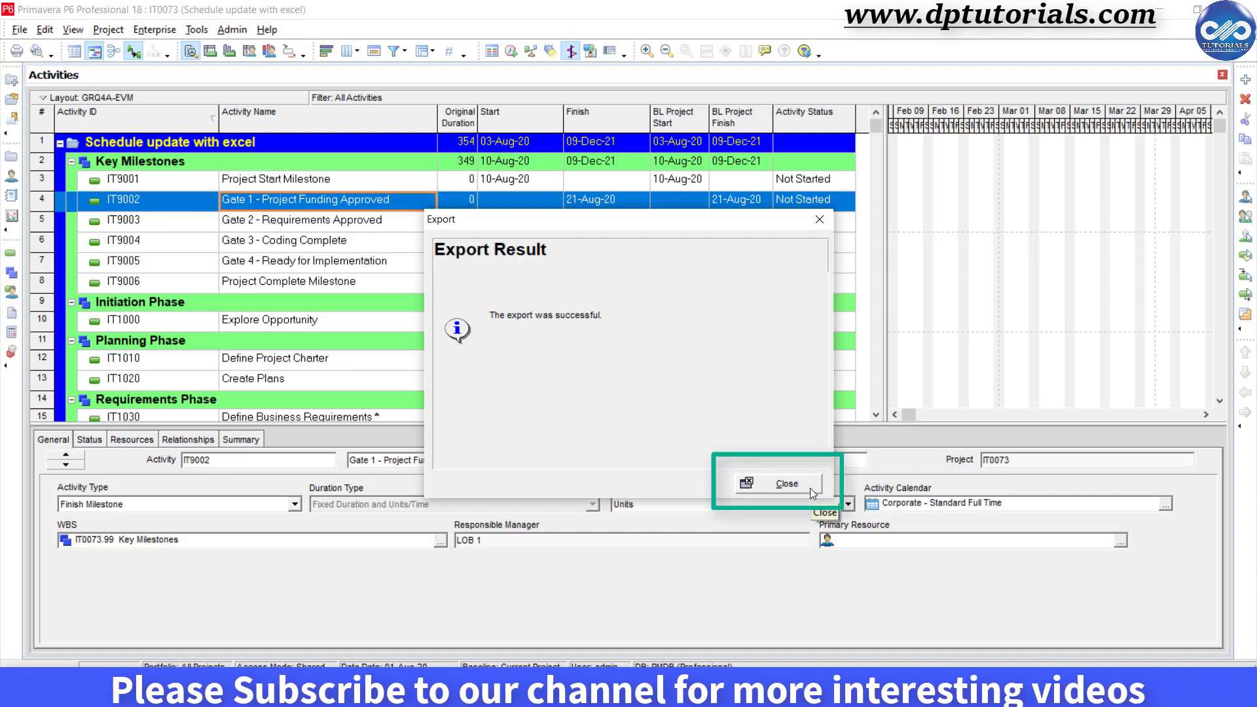
pyautogui.click(811, 488)
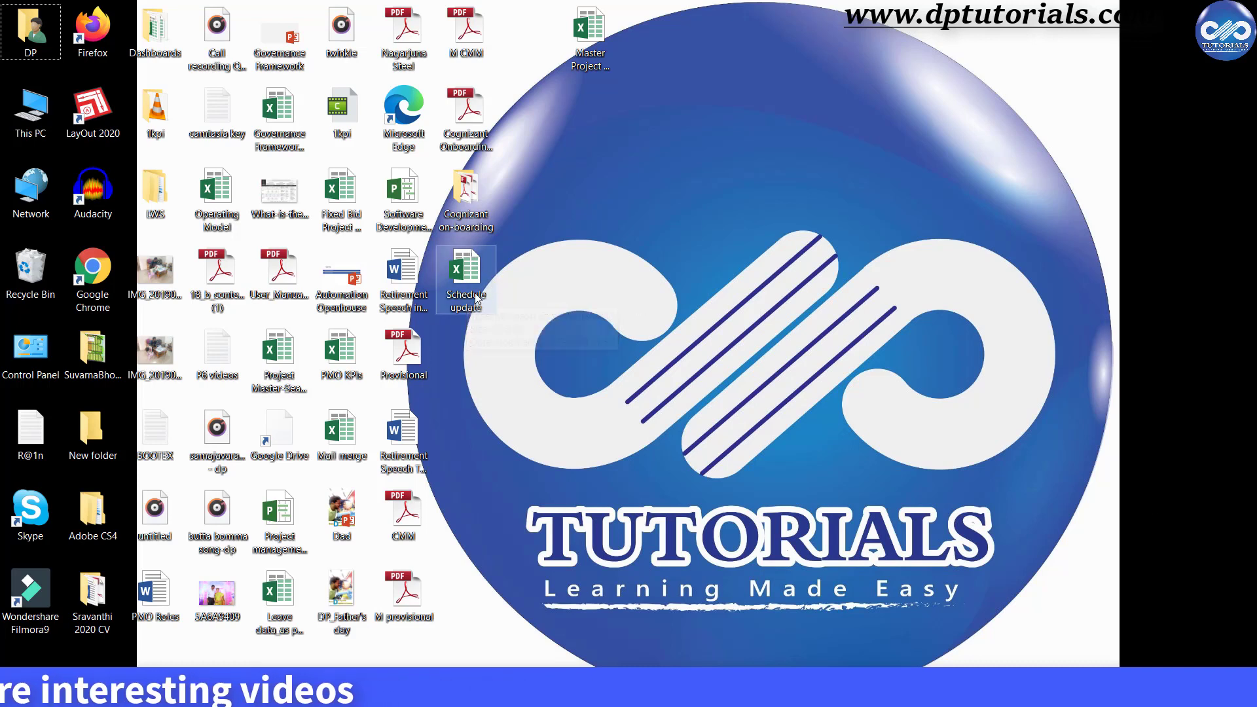
pyautogui.moveTo(681, 161); pyautogui.dragTo(721, 156)
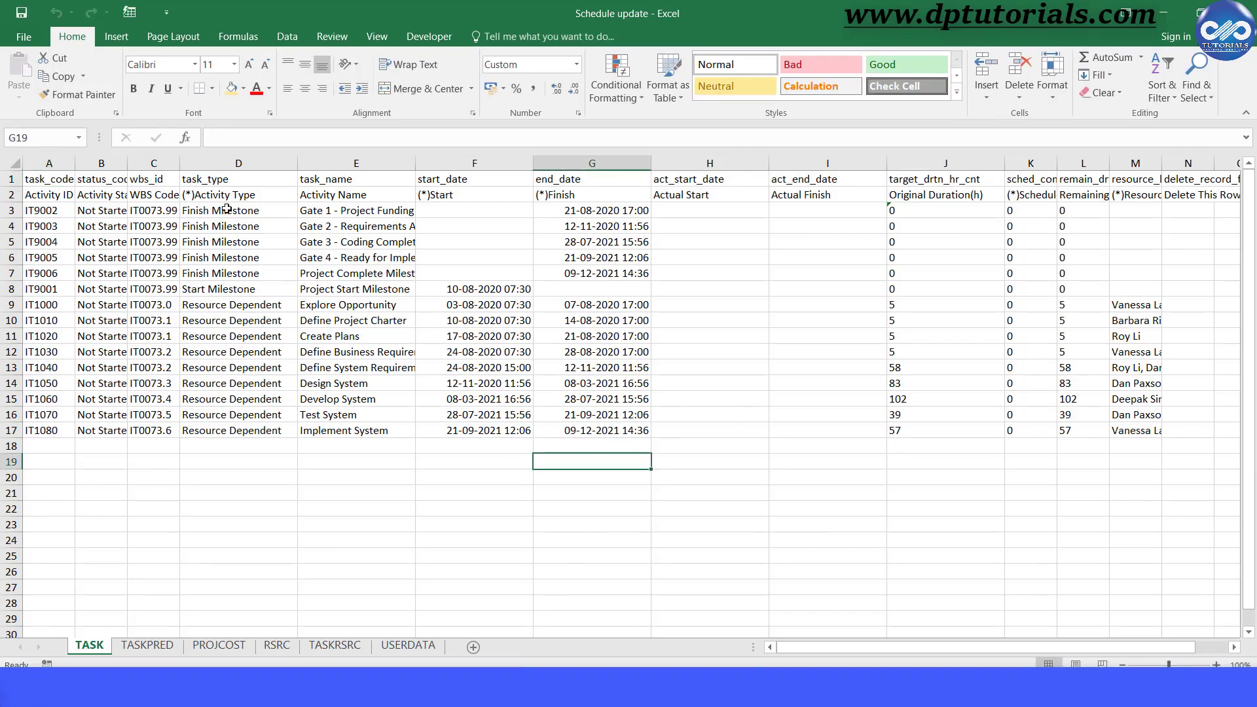
# Autofit column B, then fill columns B, H, I and L (status, actual dates, remaining duration) yellow
pyautogui.doubleClick(128, 162)
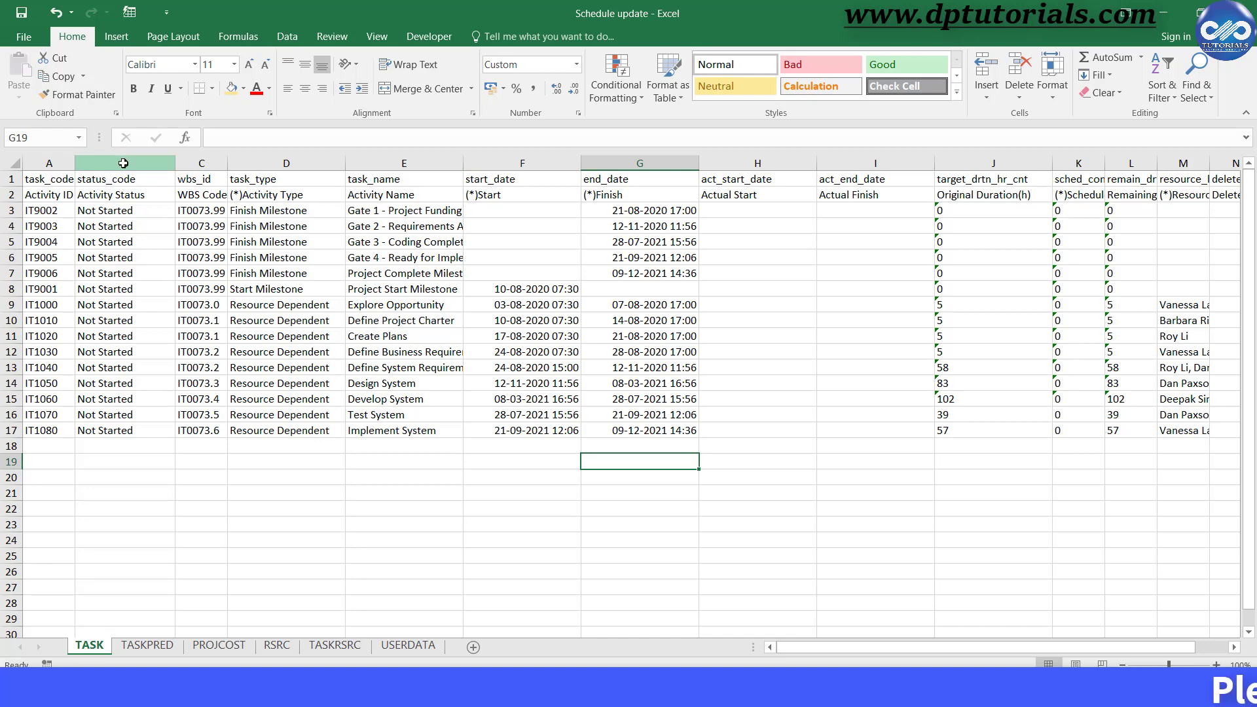
pyautogui.click(123, 163)
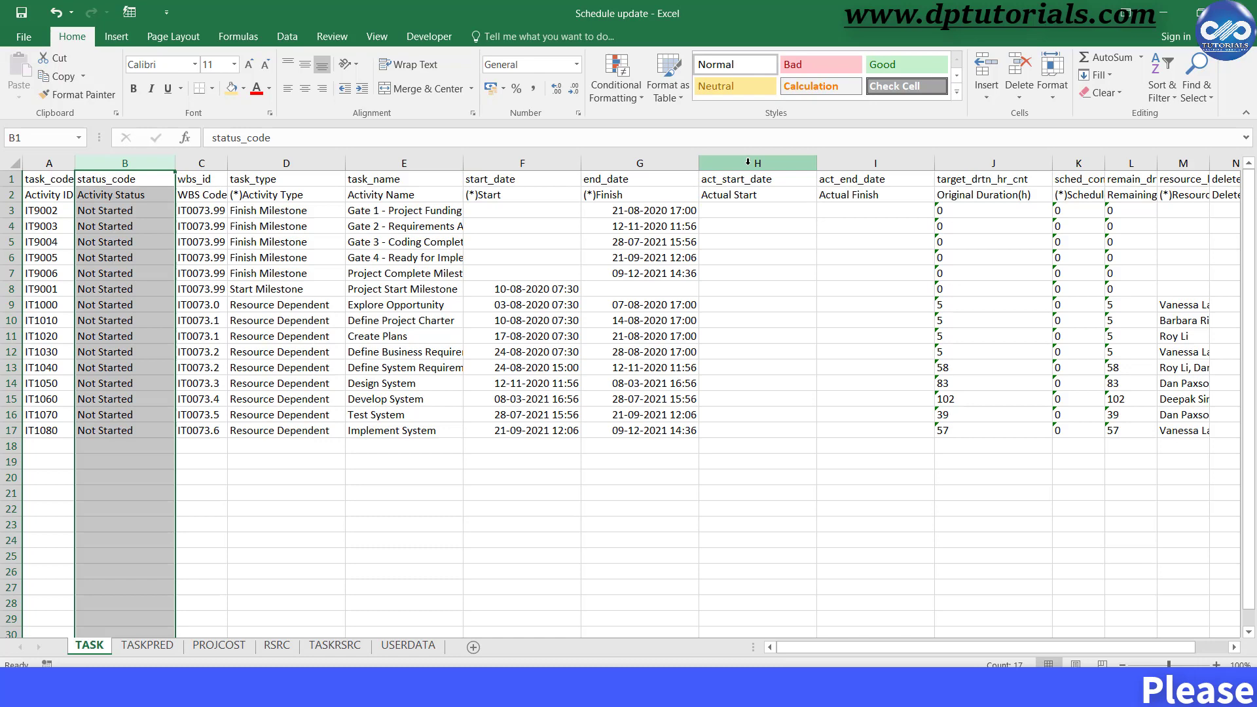
pyautogui.keyDown('ctrl'); pyautogui.click(747, 162); pyautogui.keyUp('ctrl')
pyautogui.keyDown('ctrl'); pyautogui.click(850, 162); pyautogui.keyUp('ctrl')
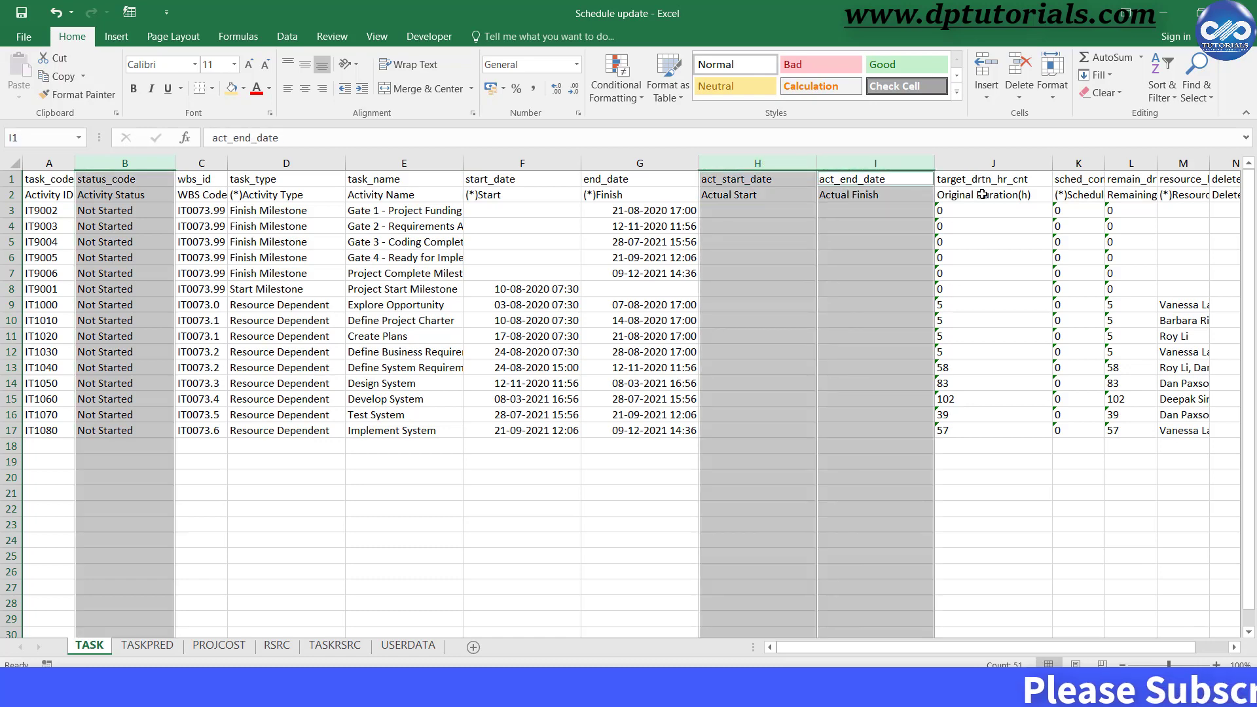
pyautogui.keyDown('ctrl'); pyautogui.click(1120, 162); pyautogui.keyUp('ctrl')
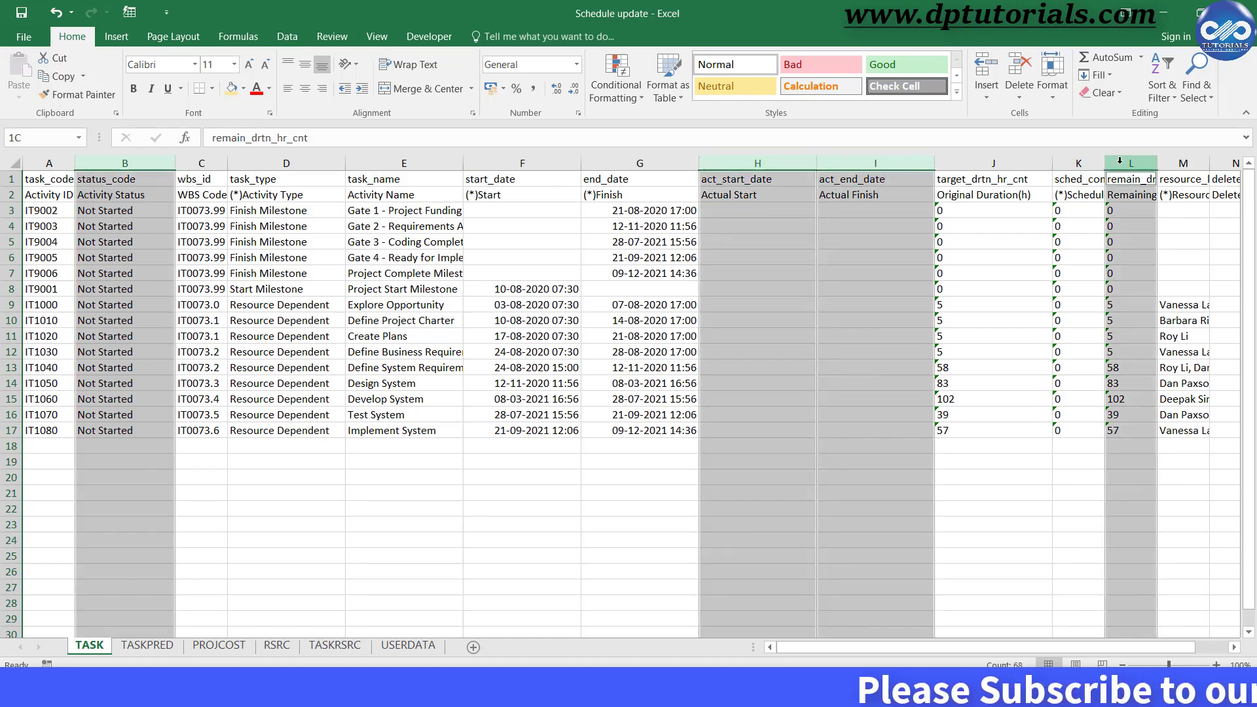
pyautogui.click(243, 89)
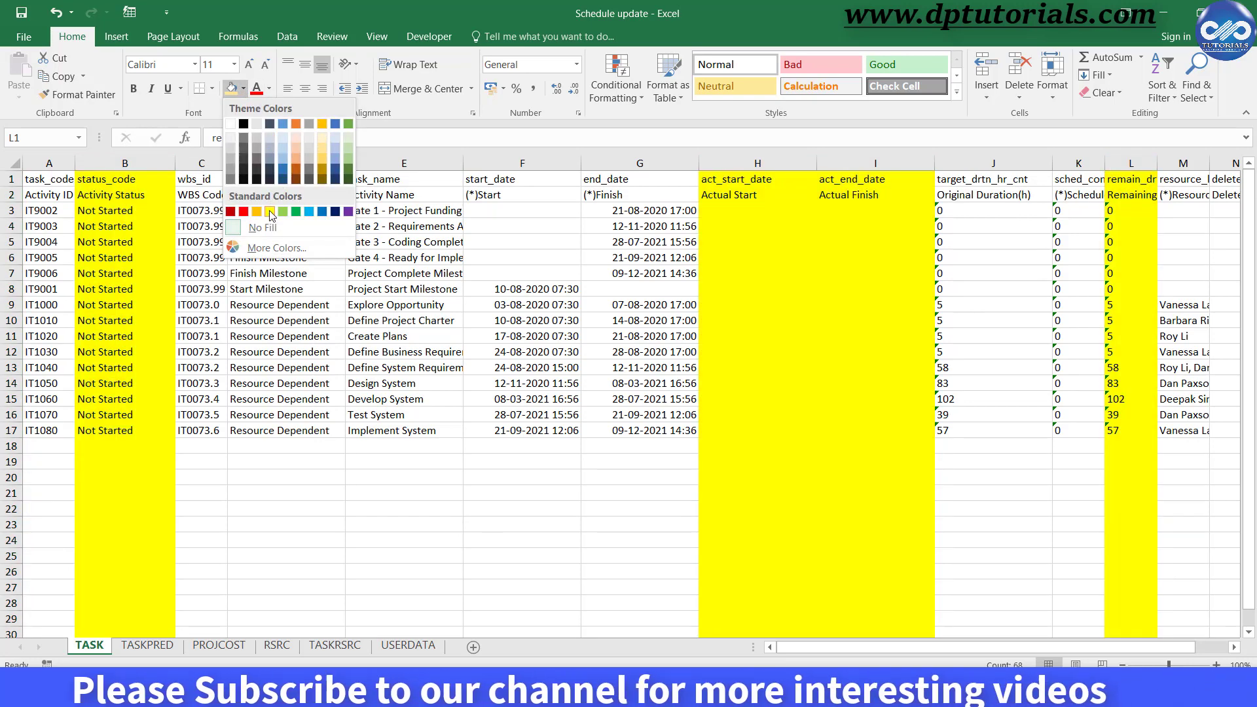
pyautogui.click(269, 212)
# Check the date formats and headers, widening column K to show Schedule % Complete
pyautogui.click(402, 367)
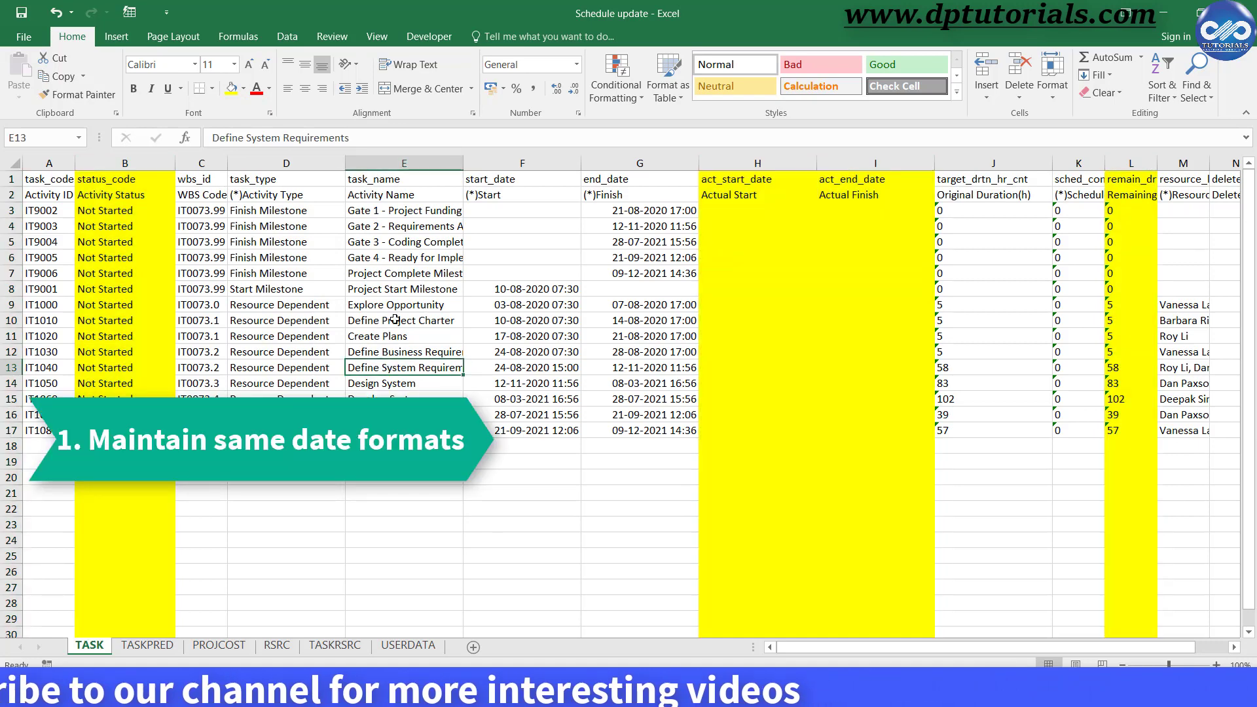
pyautogui.click(571, 325)
pyautogui.click(649, 321)
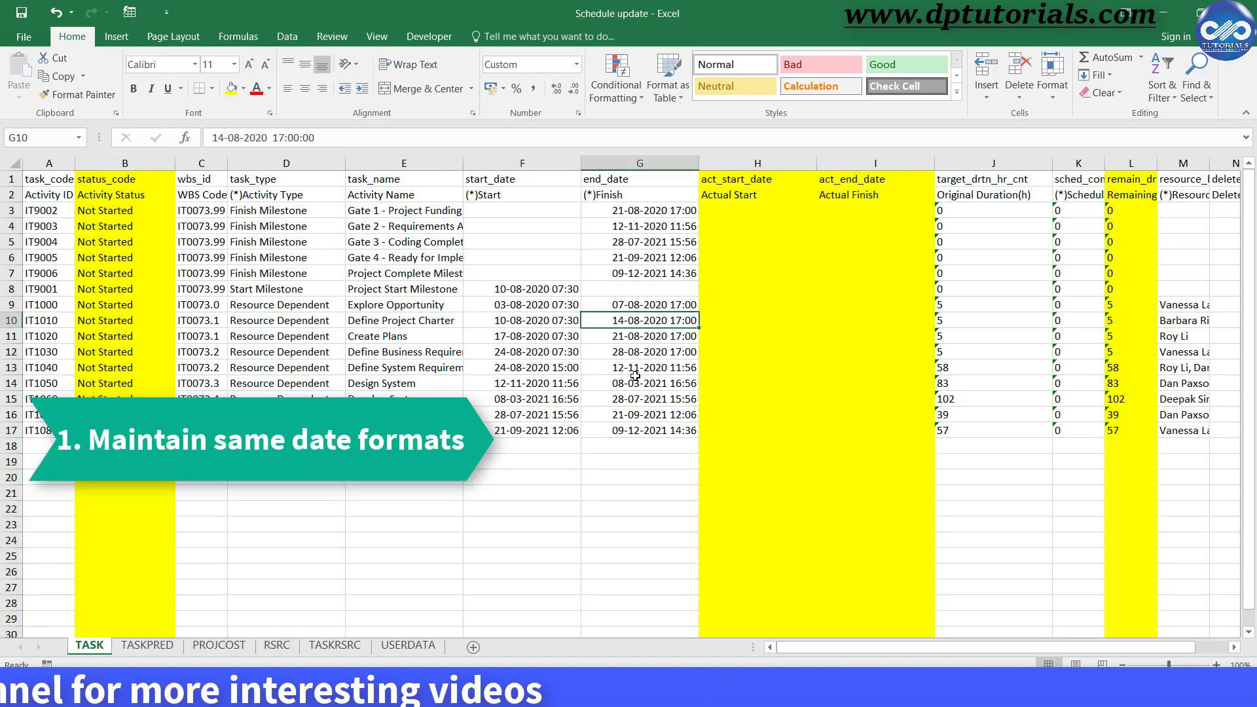
pyautogui.click(586, 354)
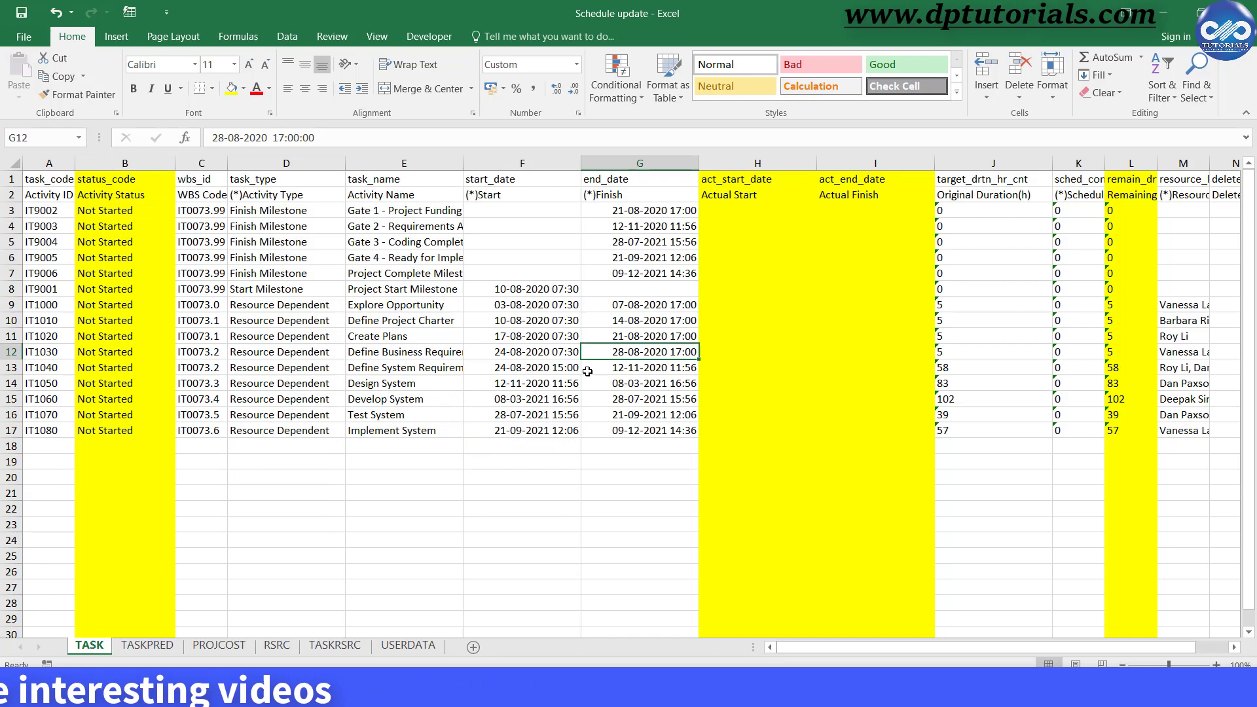
pyautogui.click(249, 195)
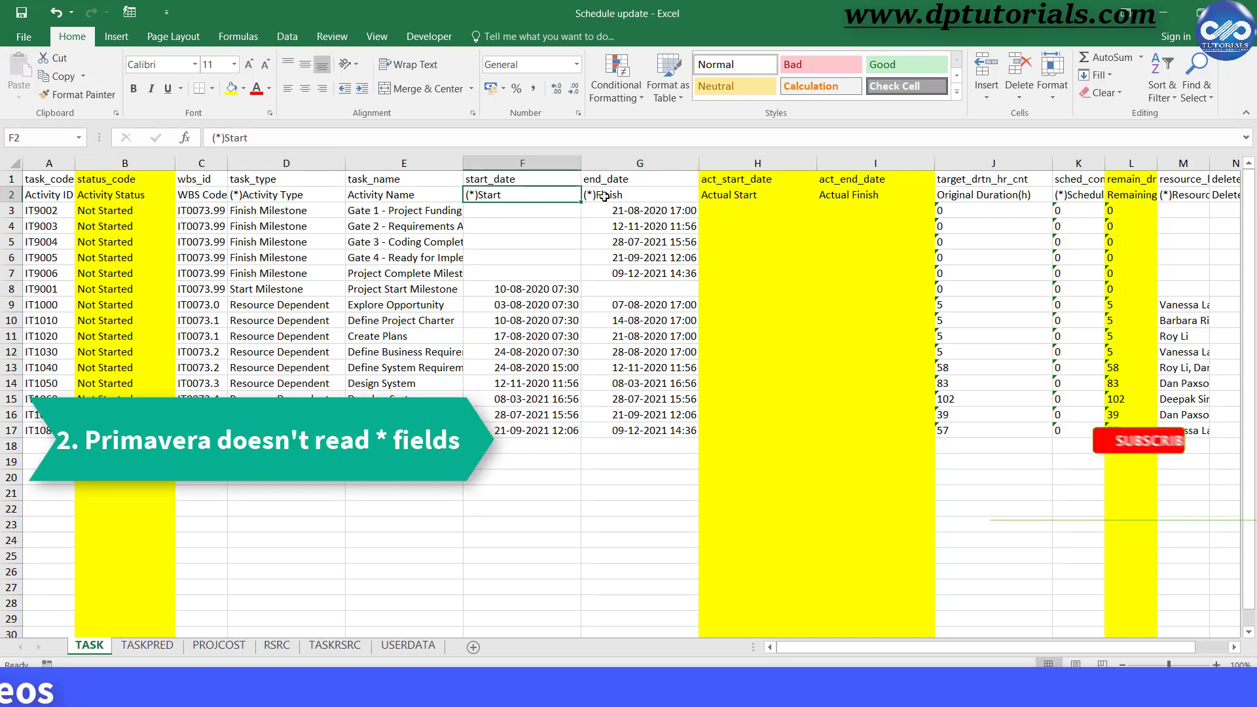
pyautogui.click(1084, 194)
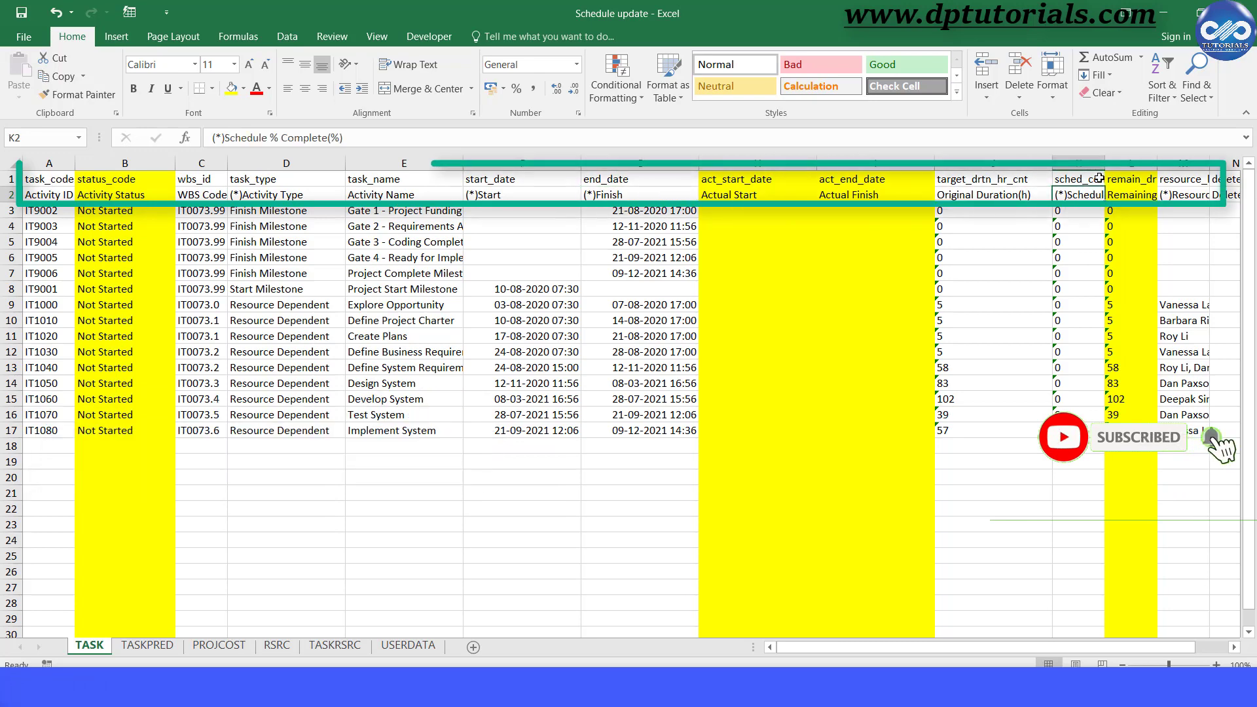
pyautogui.moveTo(1122, 160); pyautogui.dragTo(1122, 159)
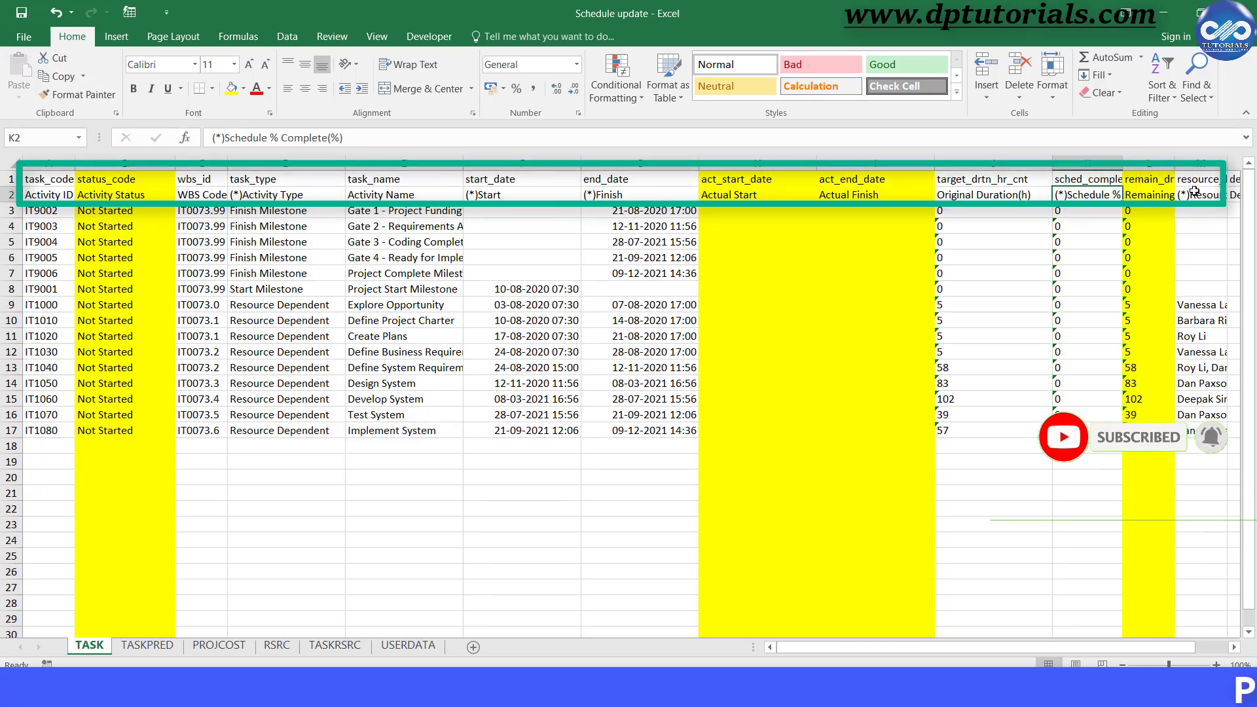
pyautogui.click(1195, 190)
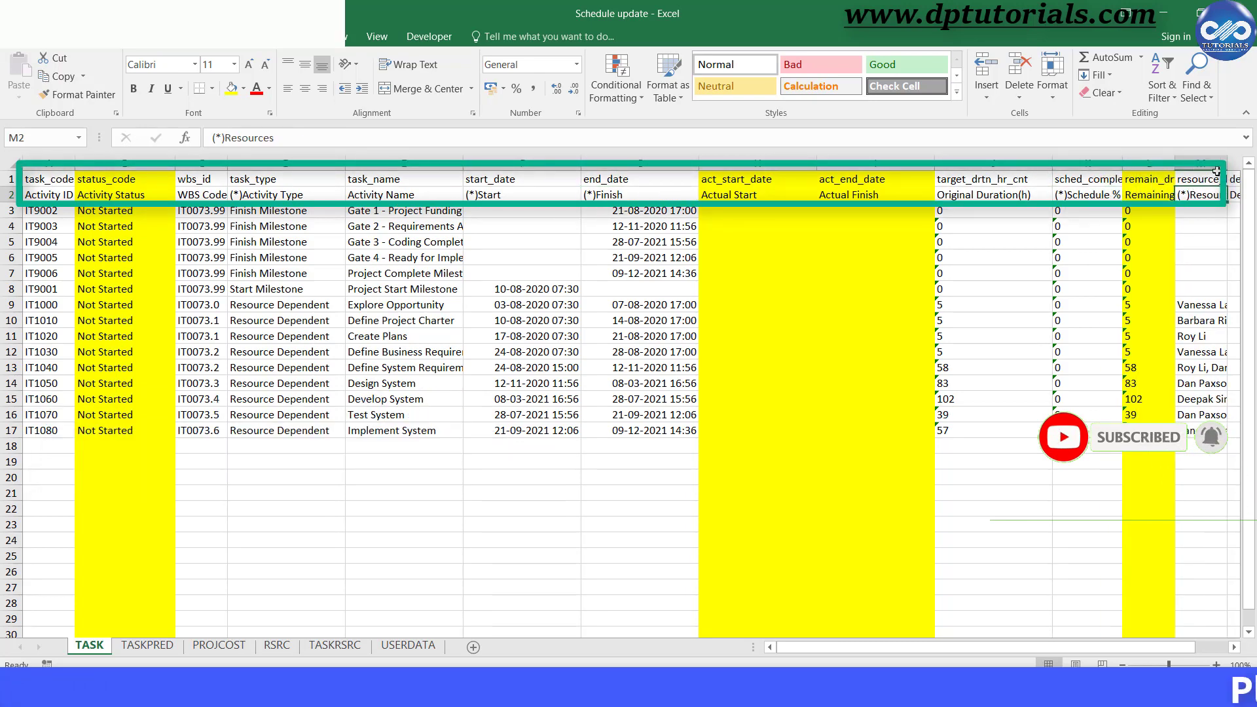
pyautogui.click(872, 314)
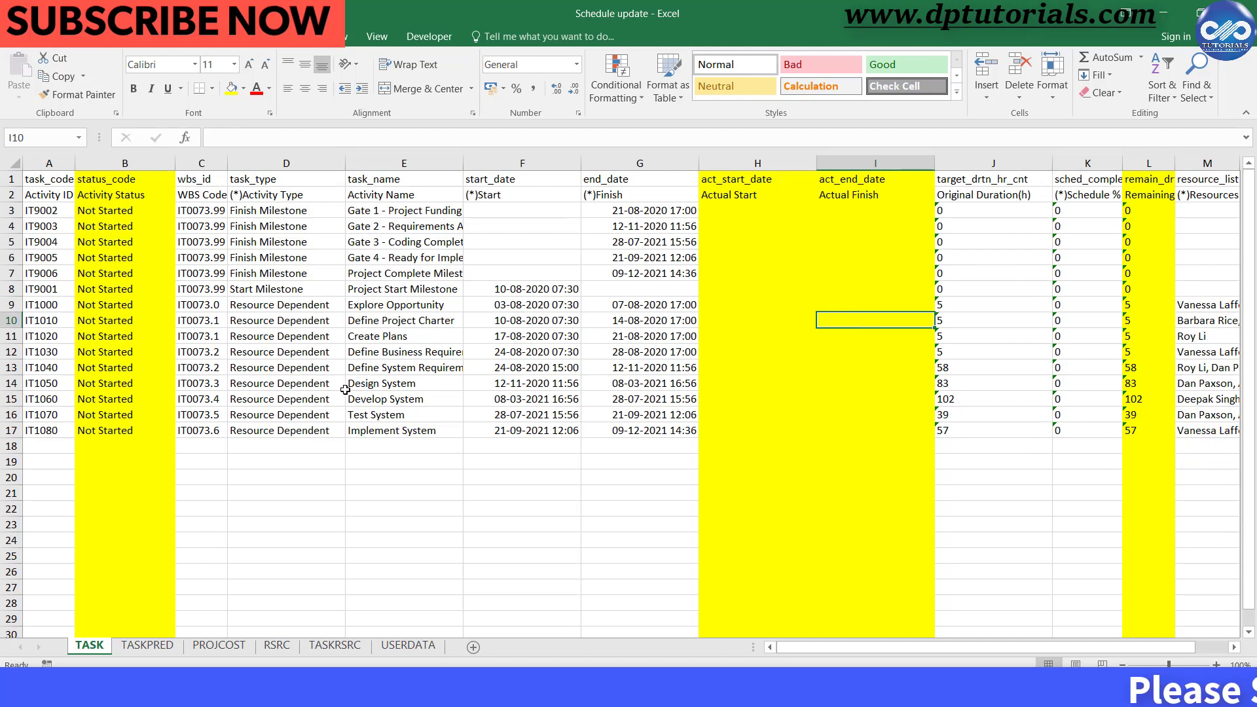
# Shade the task names Project Start Milestone through Define Project Charter light gold
pyautogui.moveTo(379, 292); pyautogui.dragTo(386, 320)
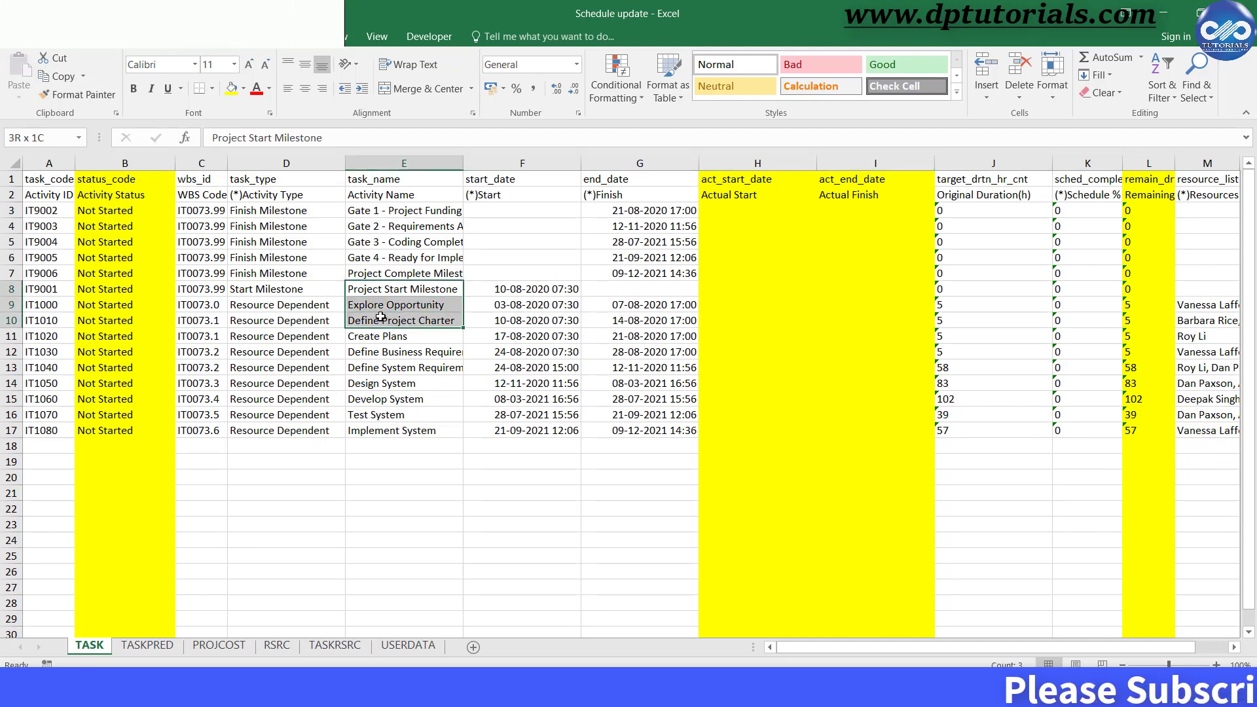
pyautogui.click(243, 87)
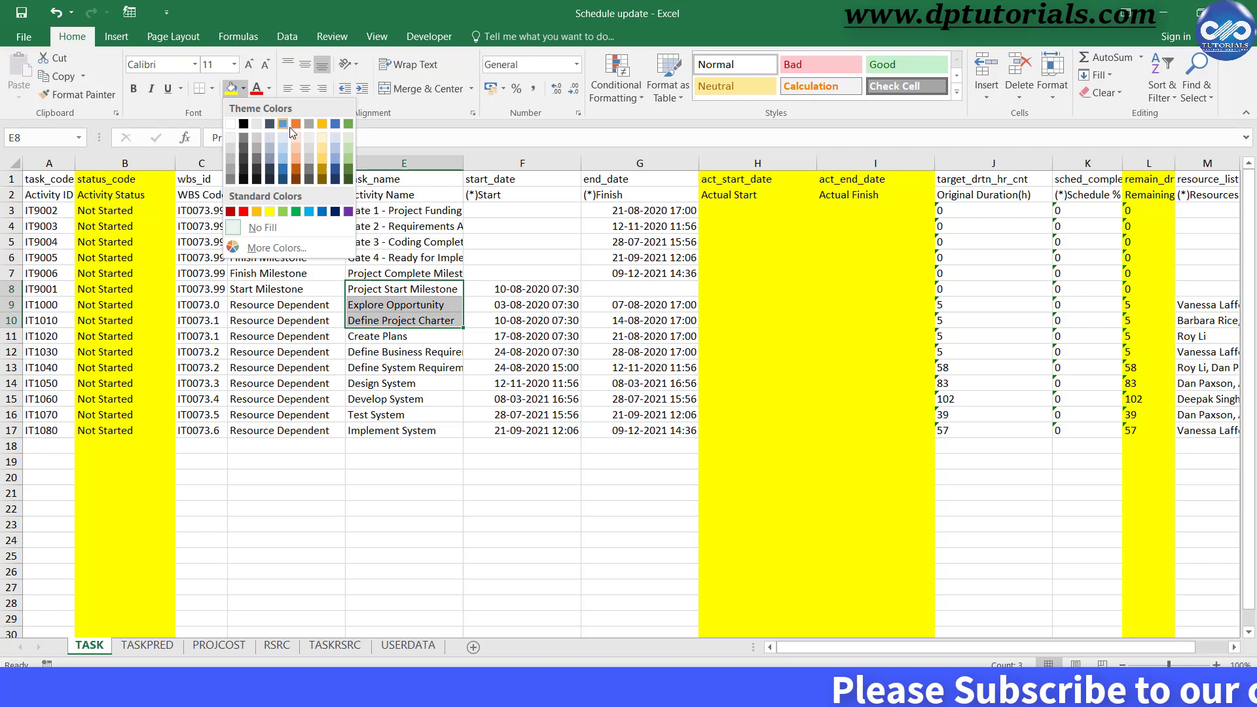
pyautogui.click(323, 146)
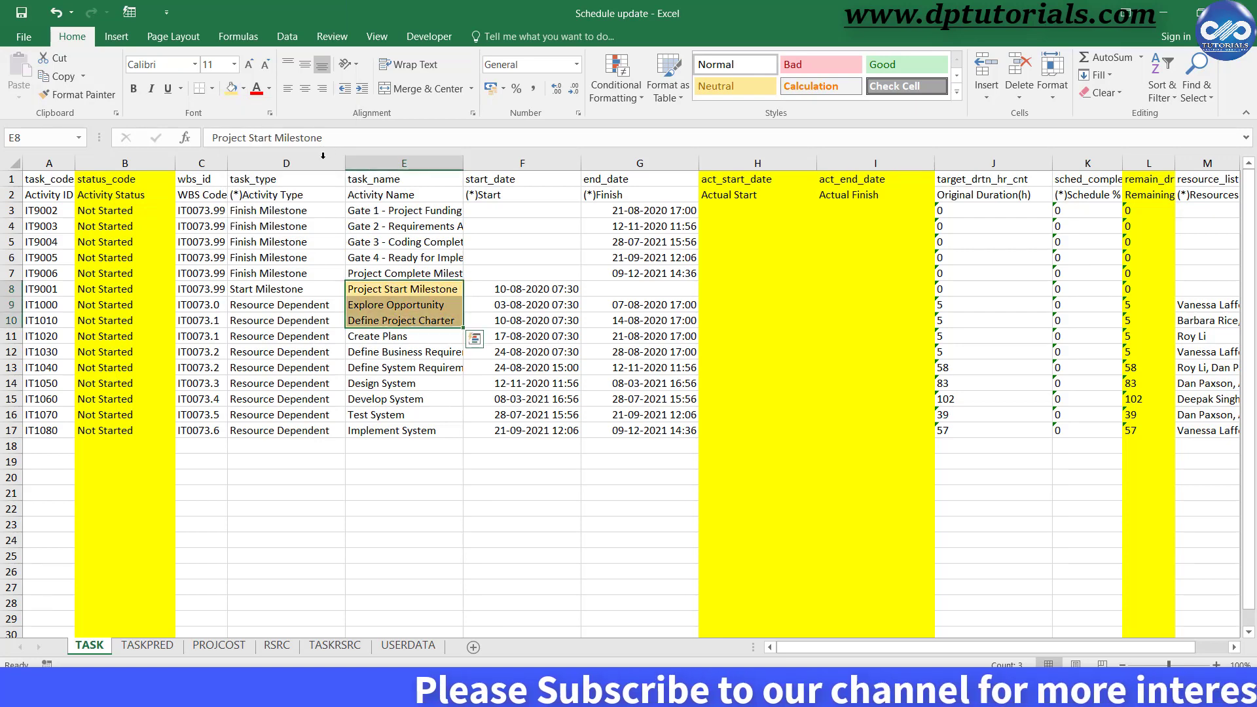
pyautogui.click(387, 399)
# Set the Project Start Milestone to Completed with actual start copied from its planned start
pyautogui.click(384, 289)
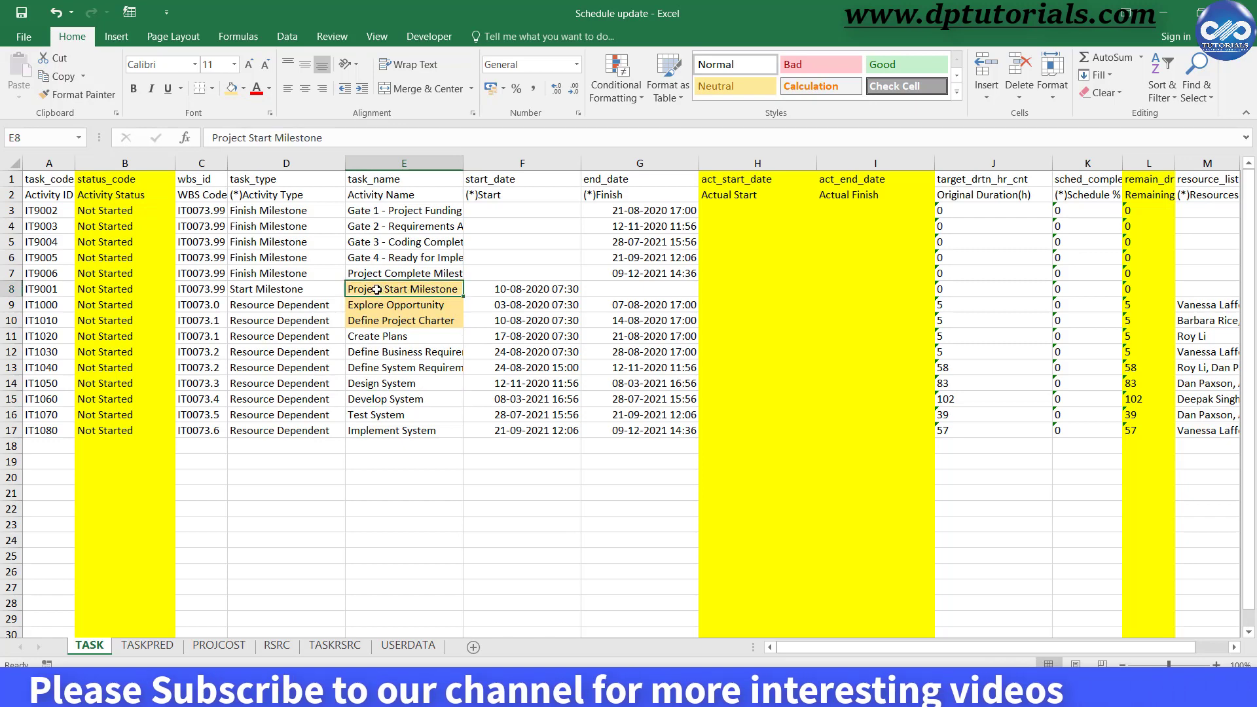
pyautogui.click(131, 289)
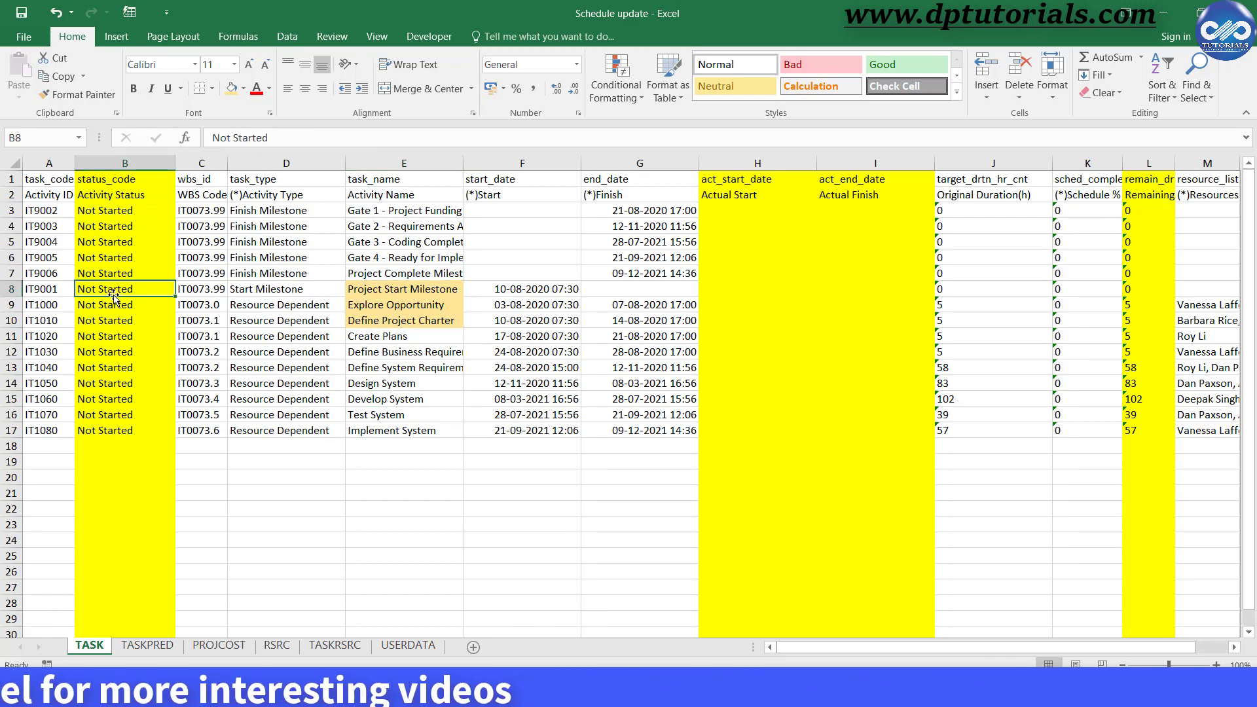
pyautogui.write('Completed')
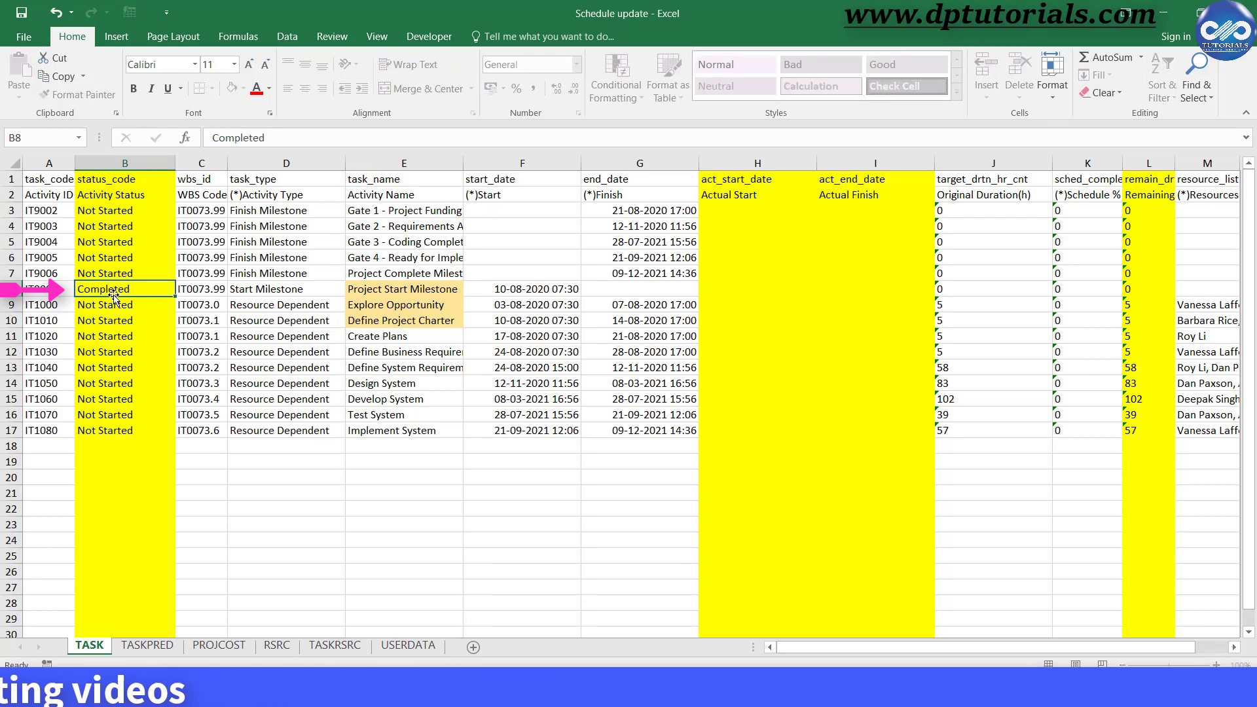
pyautogui.press('Return')
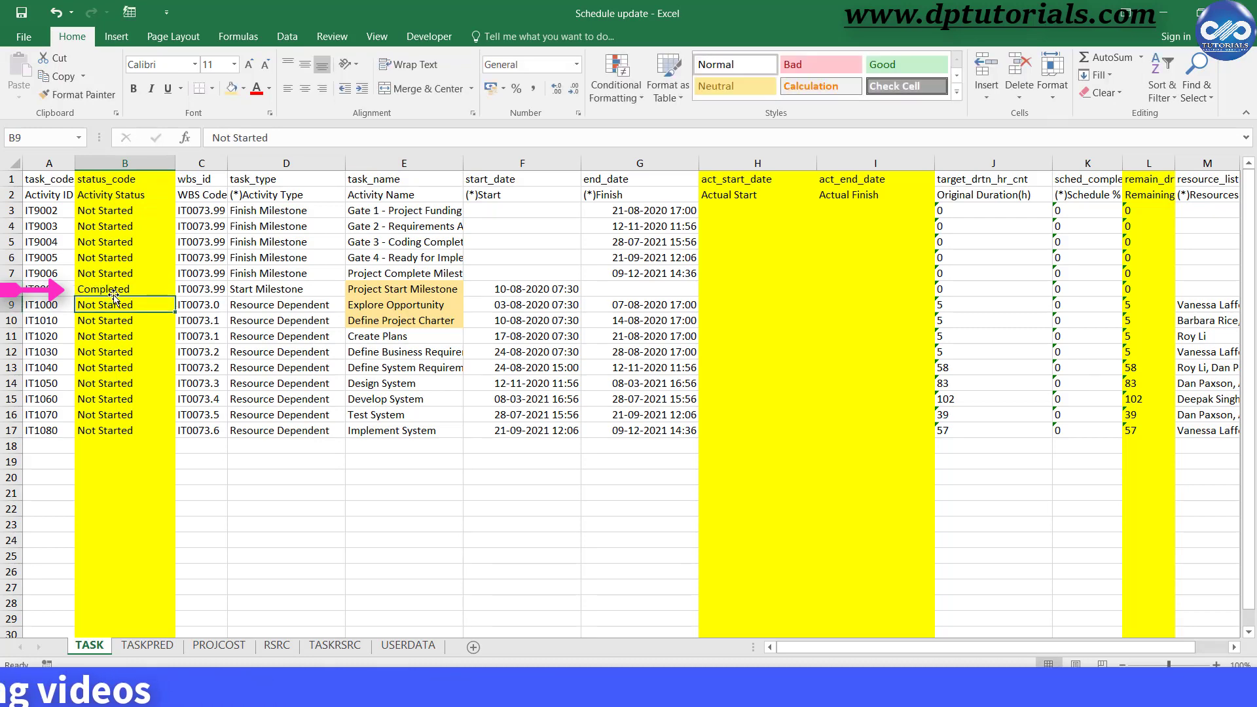
pyautogui.click(518, 289)
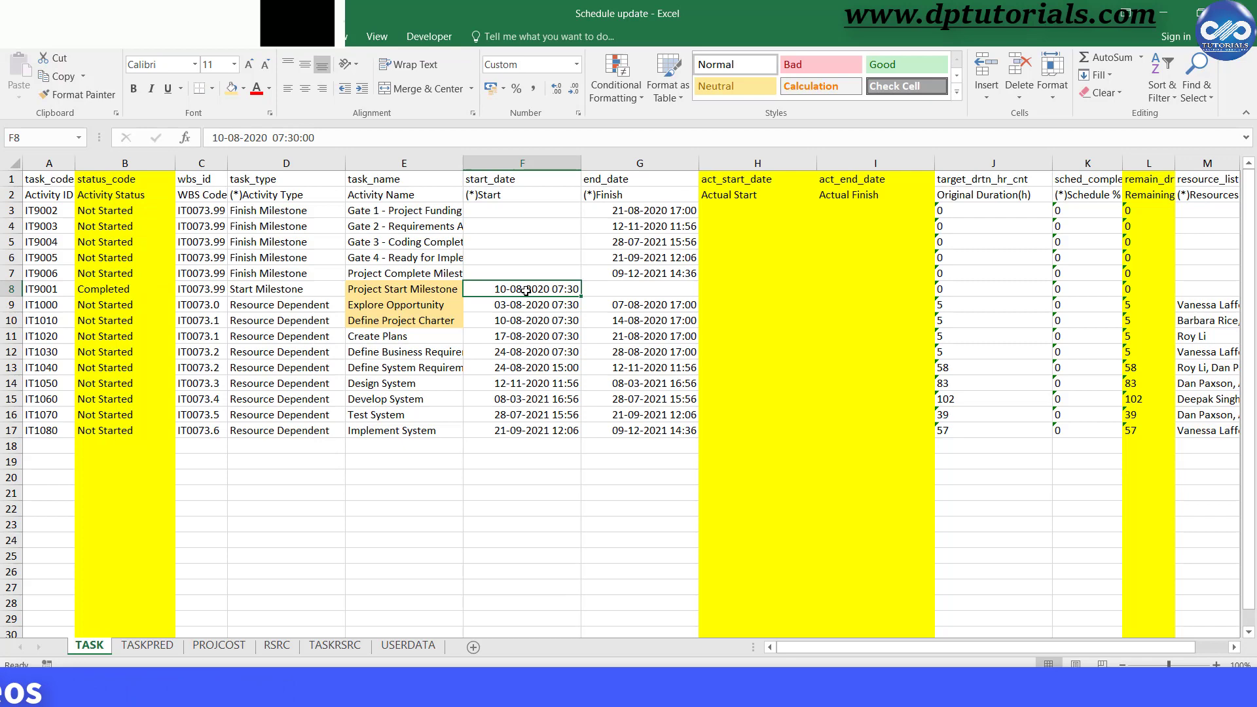
pyautogui.hotkey('ctrl', 'c')
pyautogui.click(724, 290)
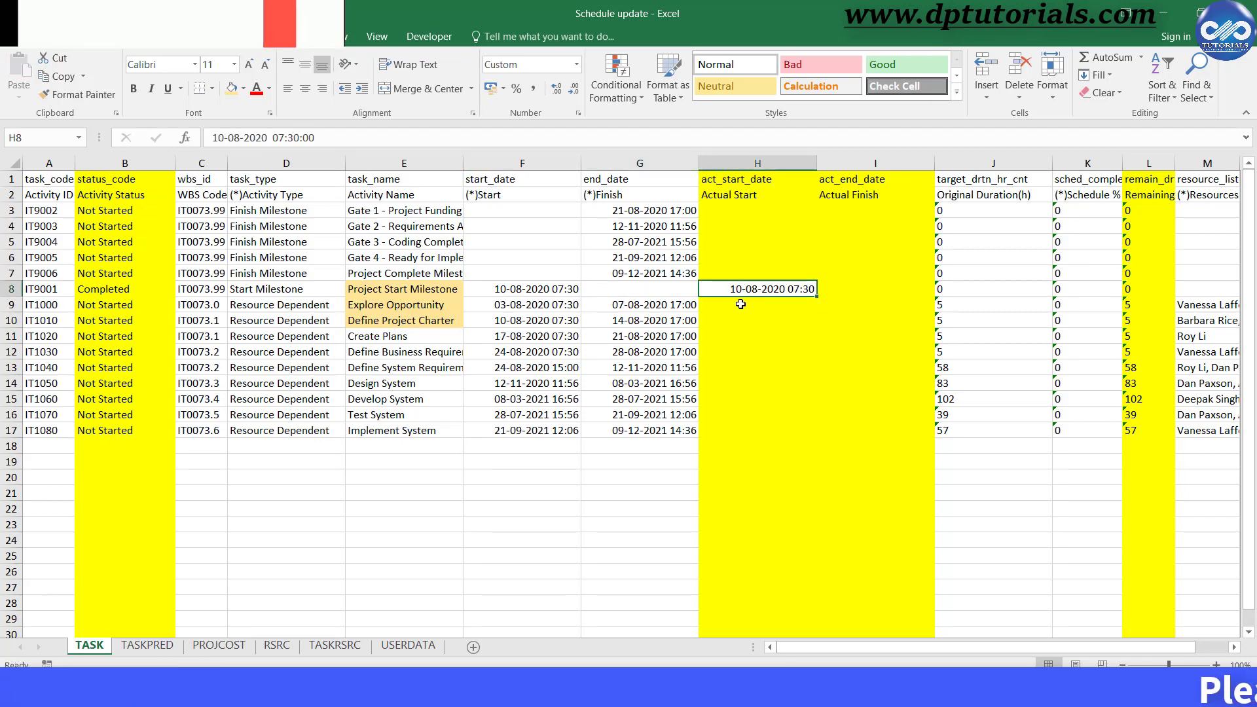
pyautogui.click(855, 283)
pyautogui.click(979, 289)
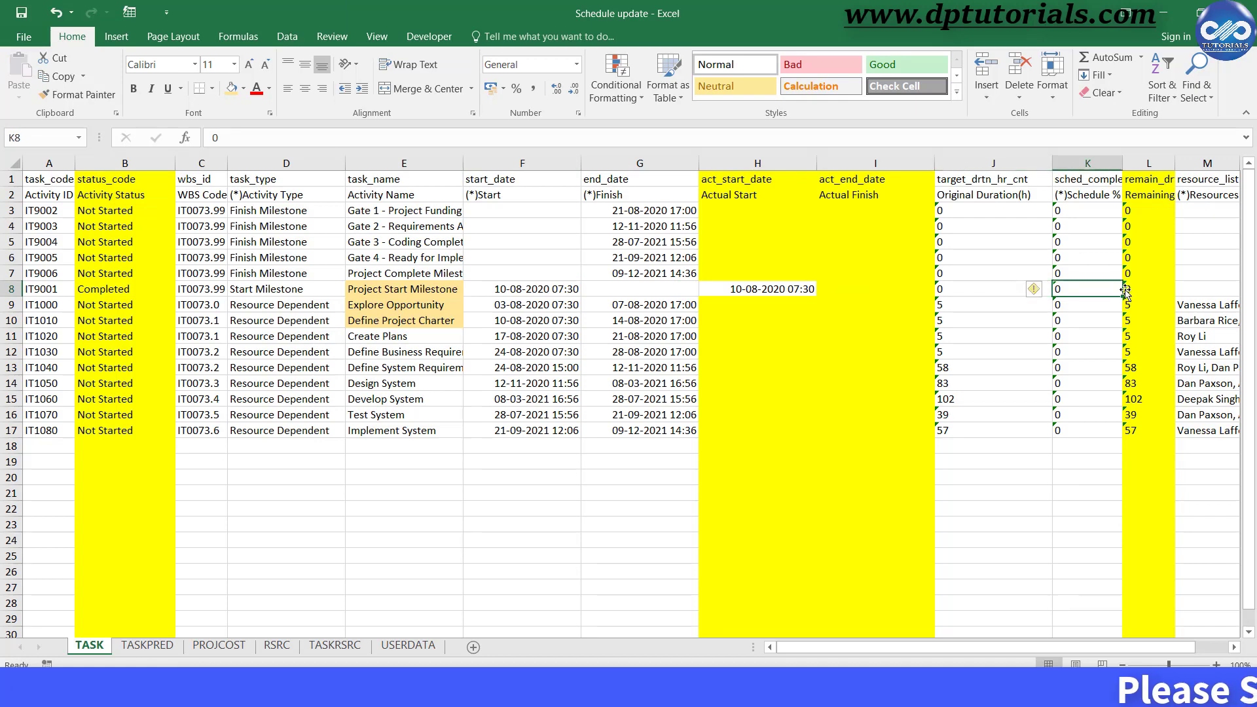
# Change Explore Opportunity's status in B9 to Completed
pyautogui.click(93, 304)
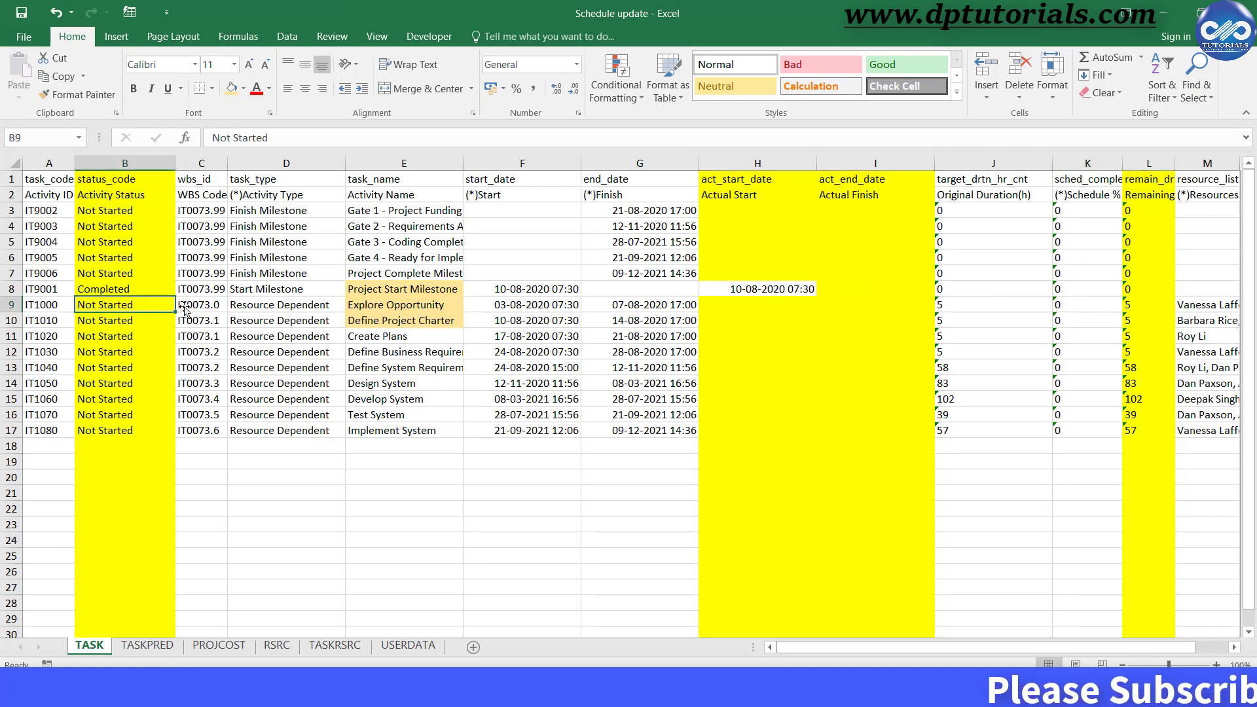
pyautogui.click(359, 306)
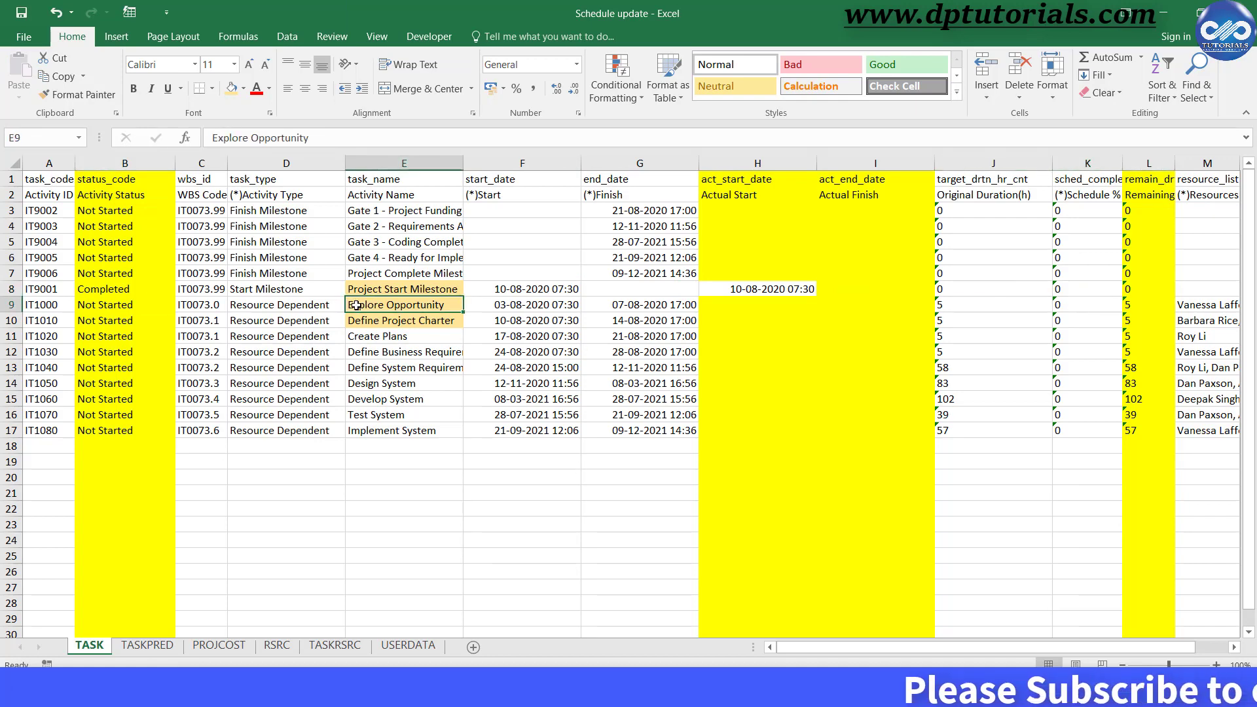
pyautogui.click(150, 306)
pyautogui.write('Completed')
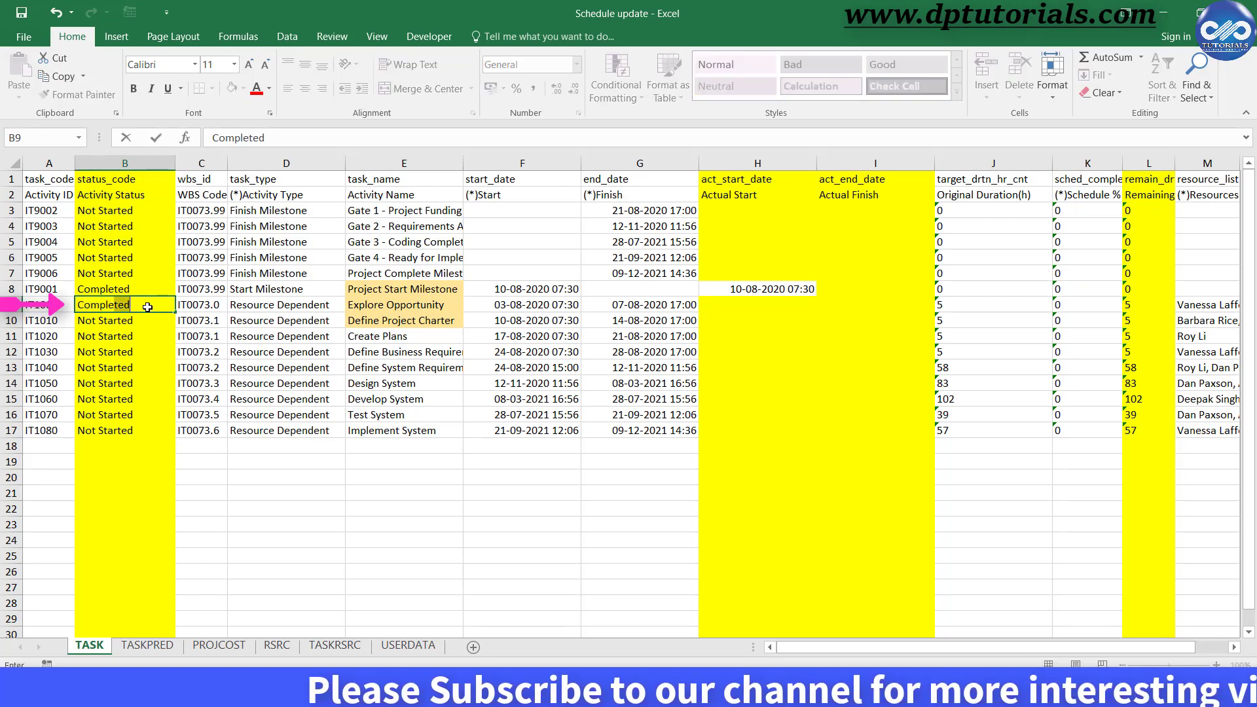
pyautogui.press('Return')
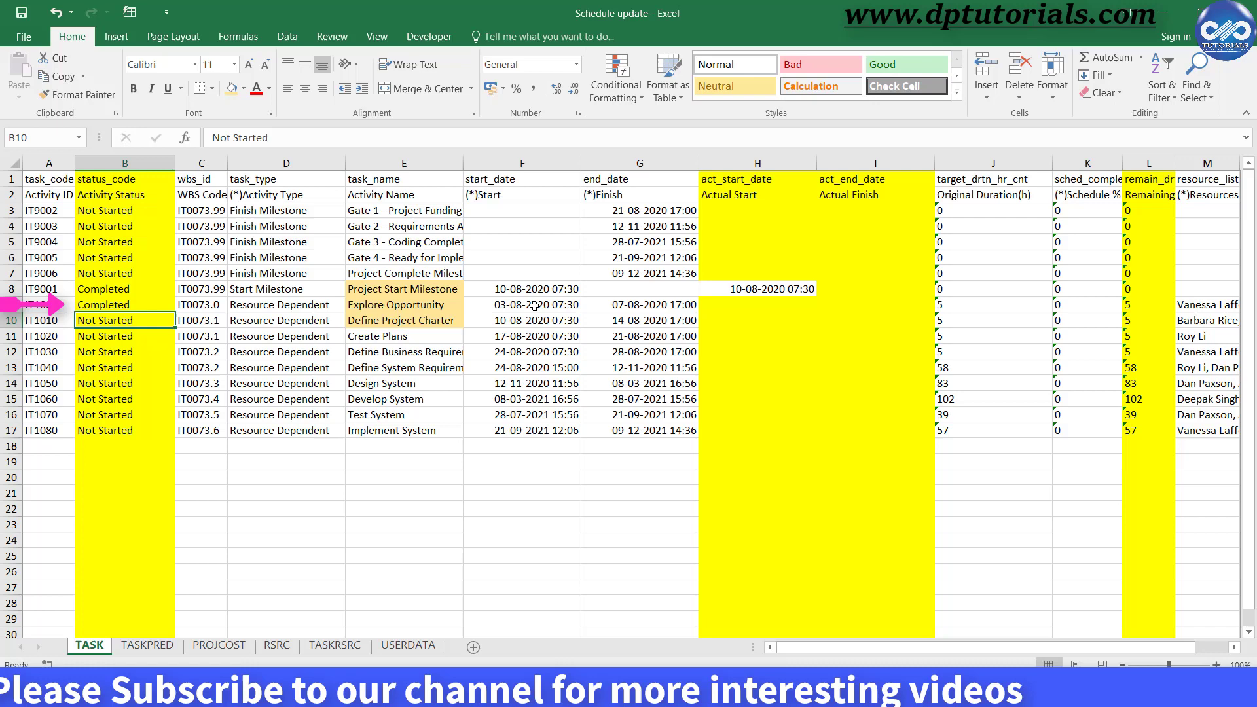
# Enter actual start 04-08 in H9 and apply H8's date-time format
pyautogui.click(725, 292)
pyautogui.click(725, 307)
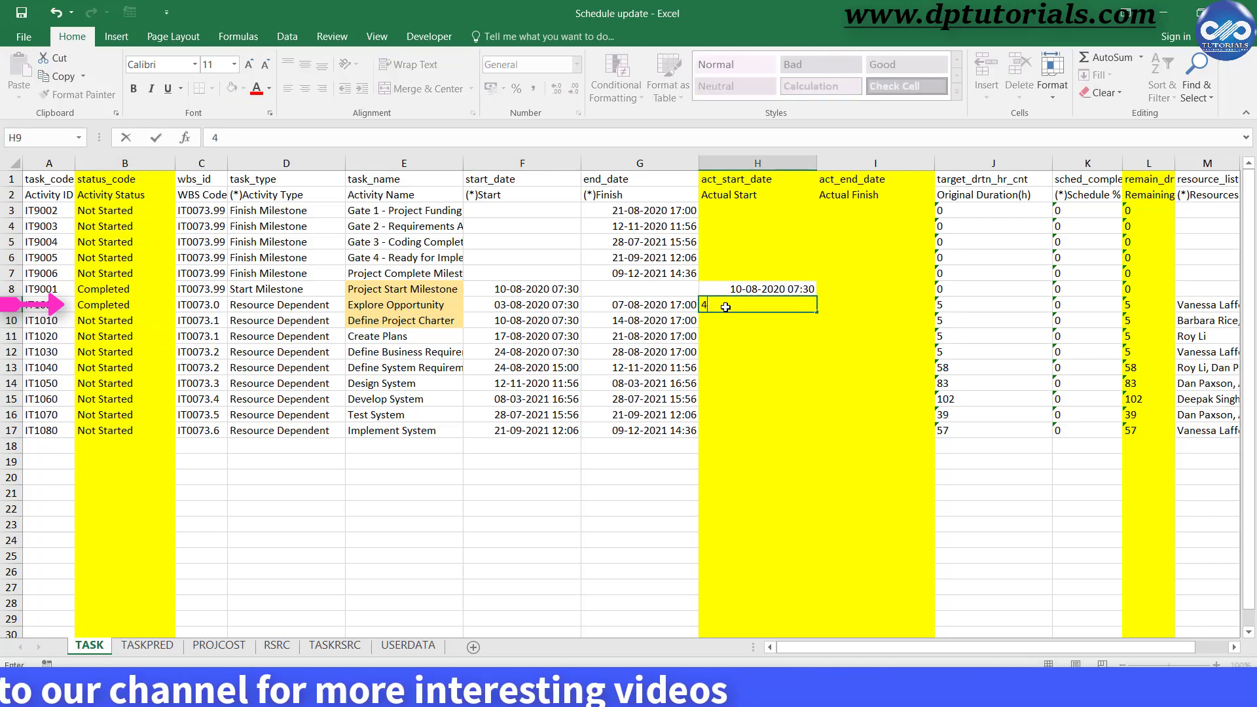
pyautogui.write('04-08')
pyautogui.press('Return')
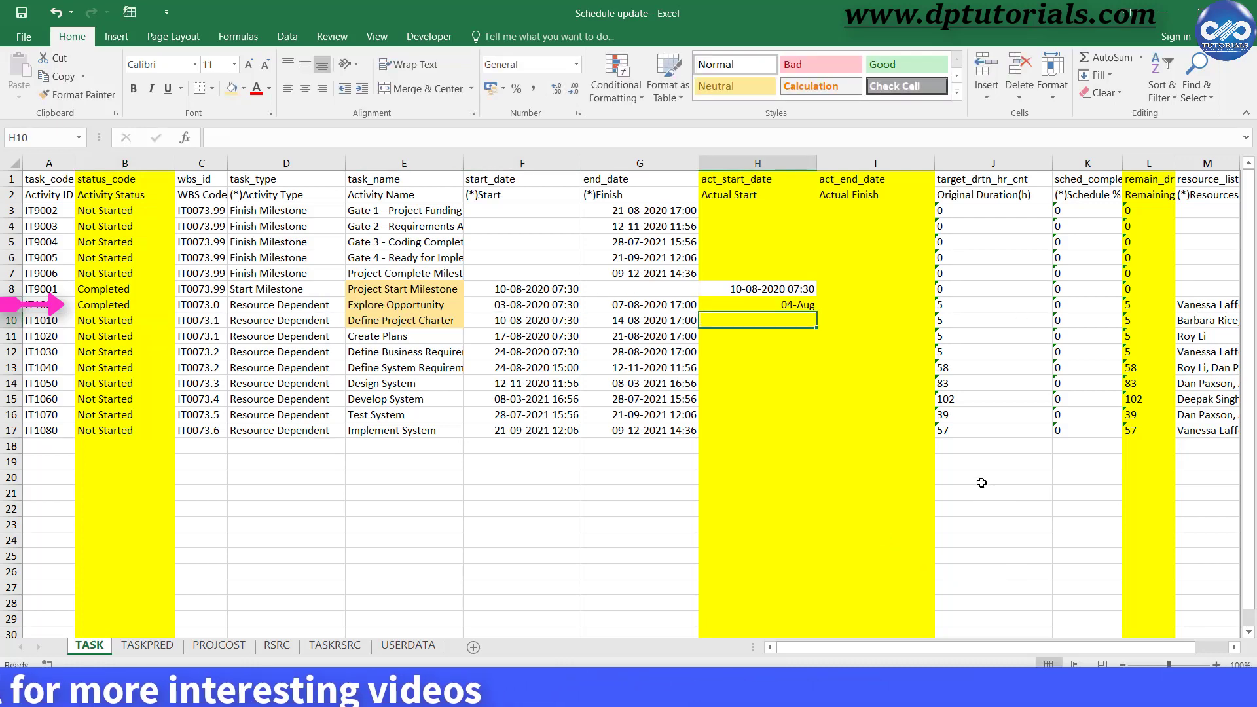
pyautogui.click(779, 289)
pyautogui.click(112, 95)
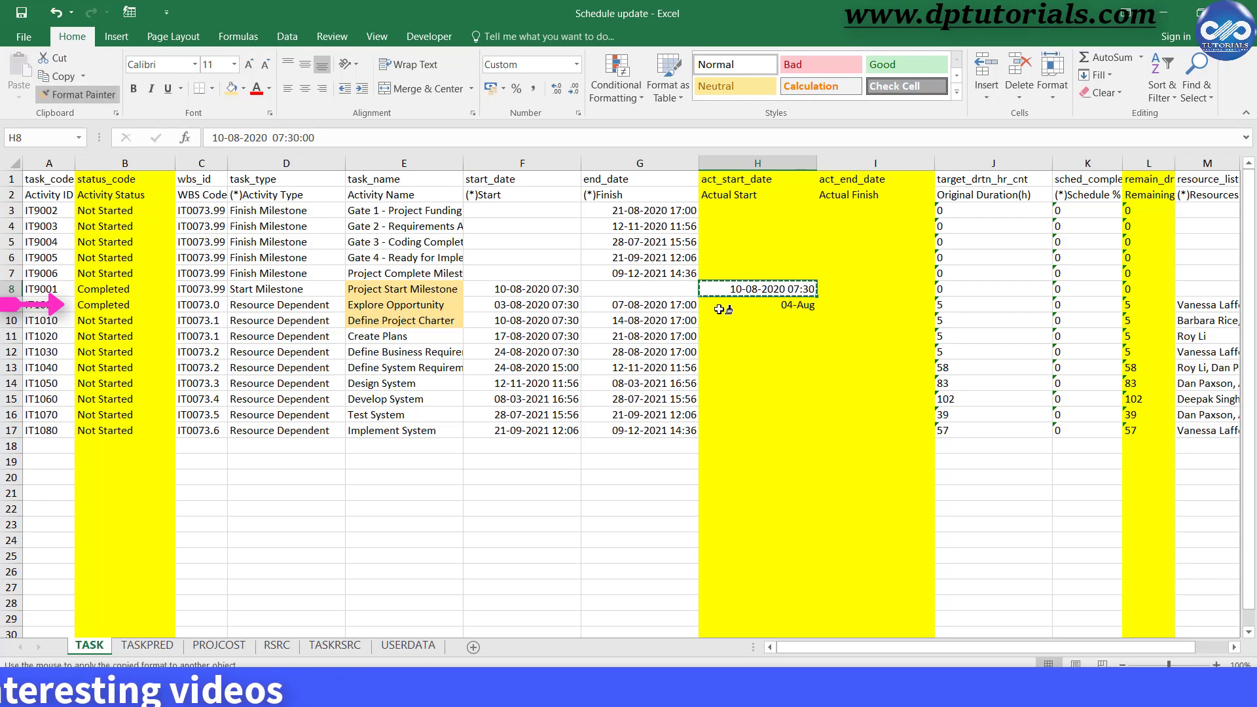
pyautogui.click(791, 311)
# Enter actual finish 07-08 and remaining duration 0 for Explore Opportunity
pyautogui.click(877, 306)
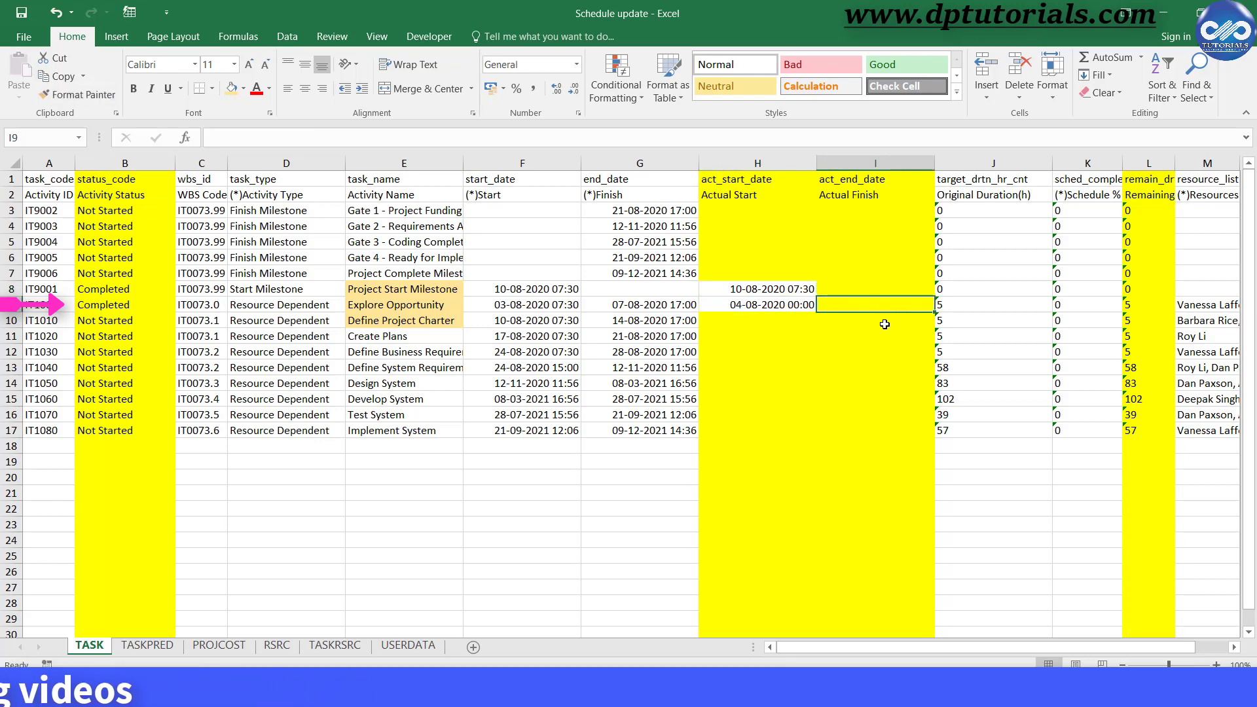
pyautogui.write('7-08-2020 00:00')
pyautogui.press('Return')
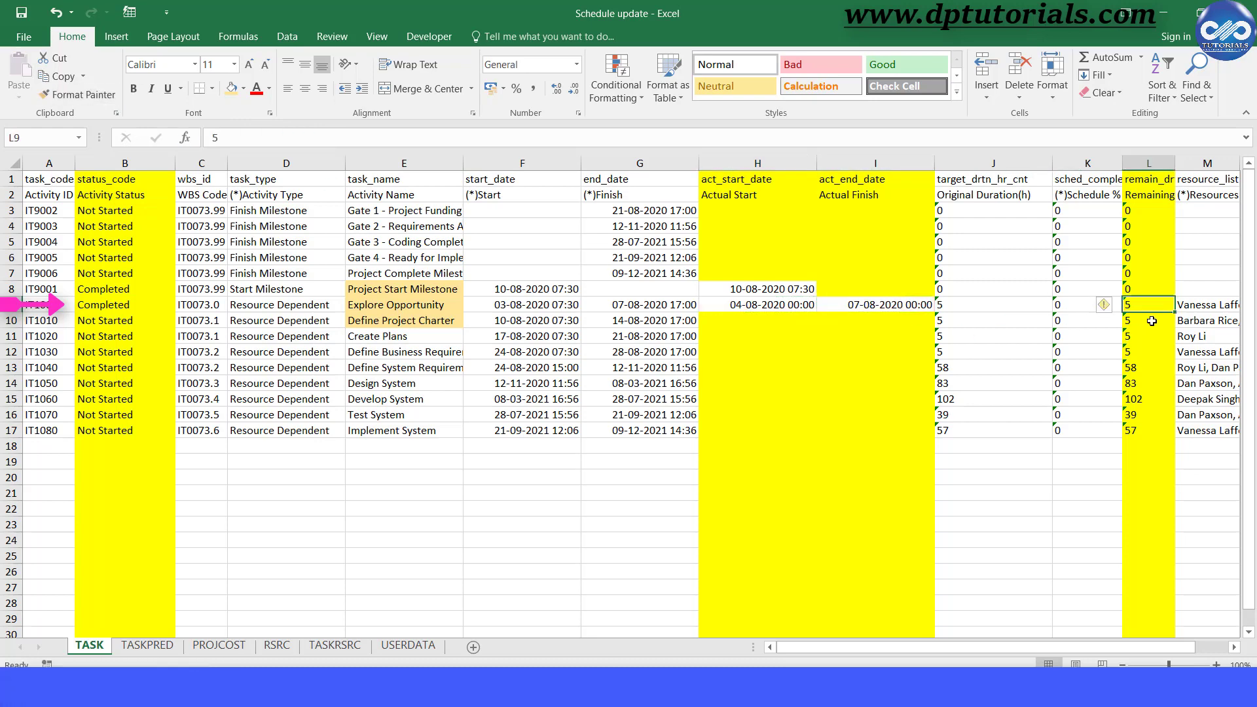
pyautogui.write('0')
pyautogui.press('Return')
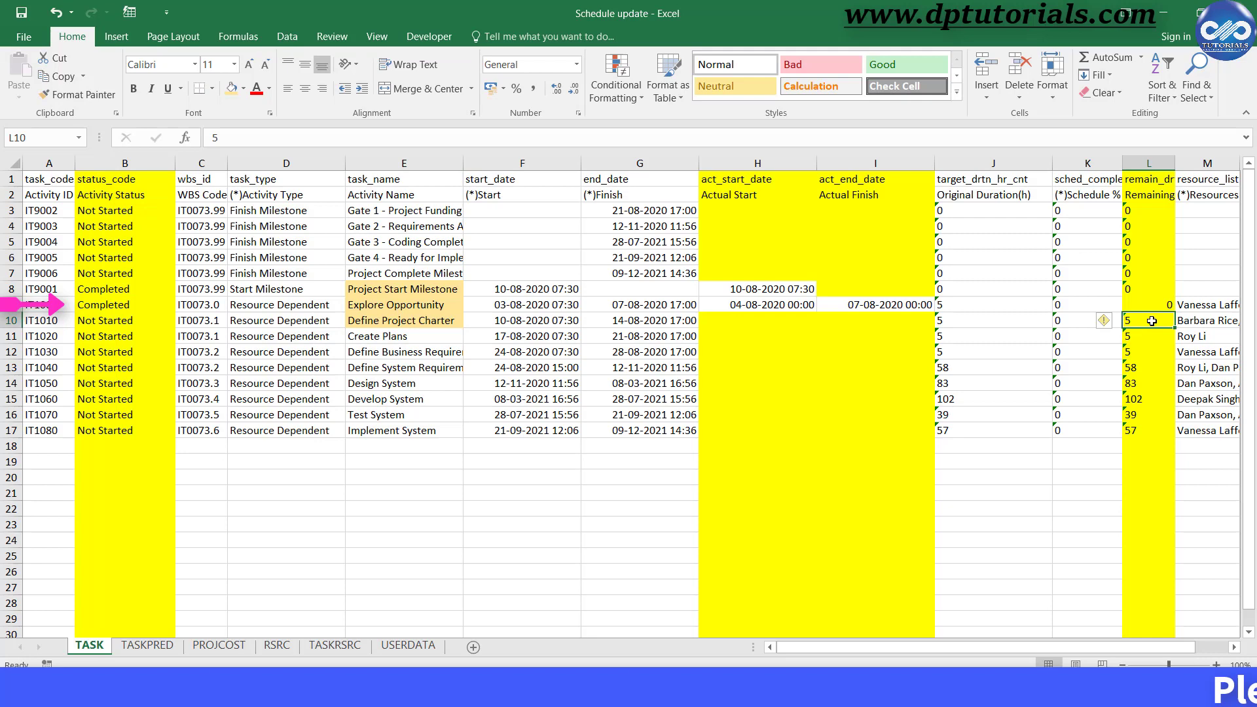
# Set Define Project Charter's status in B10 to In Progress
pyautogui.click(378, 323)
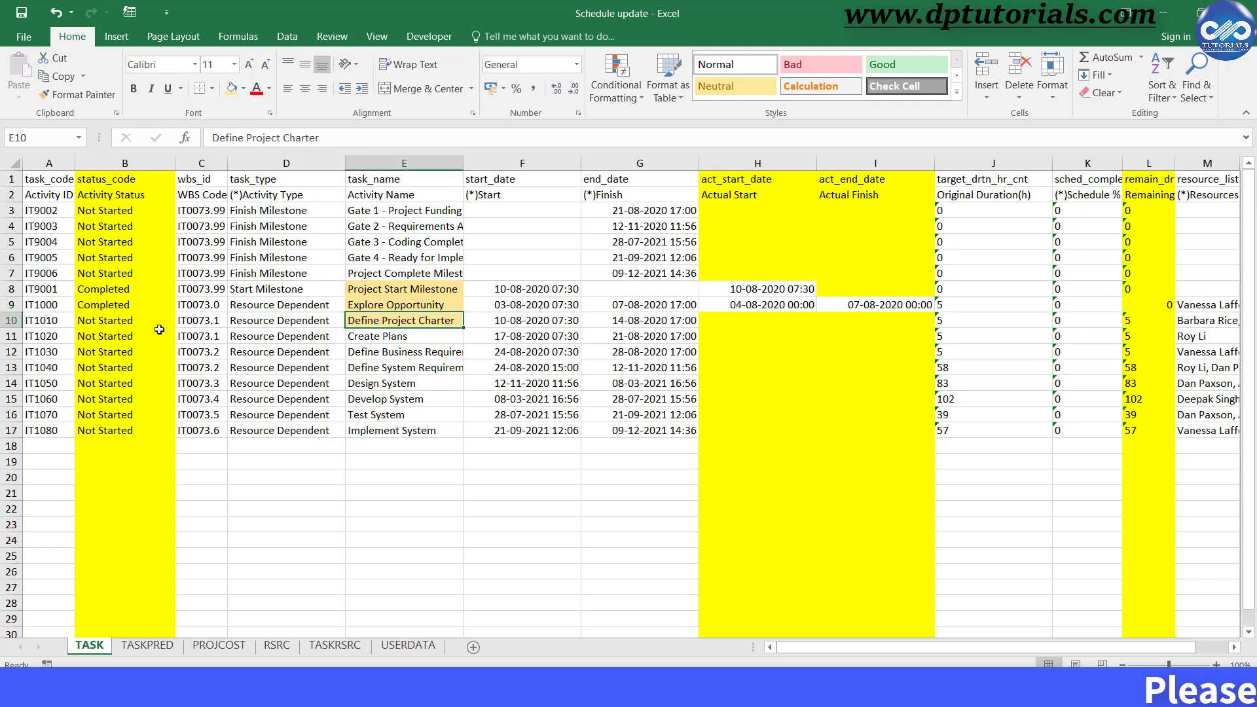
pyautogui.click(138, 323)
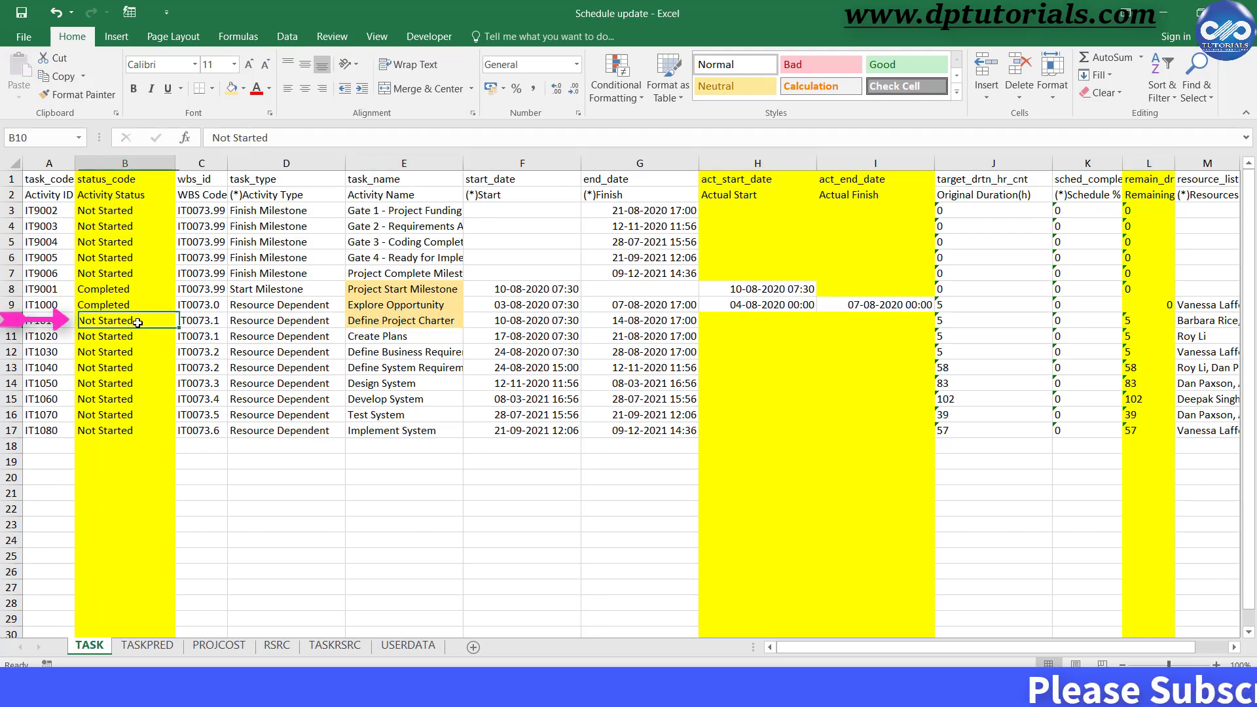
pyautogui.click(11, 320)
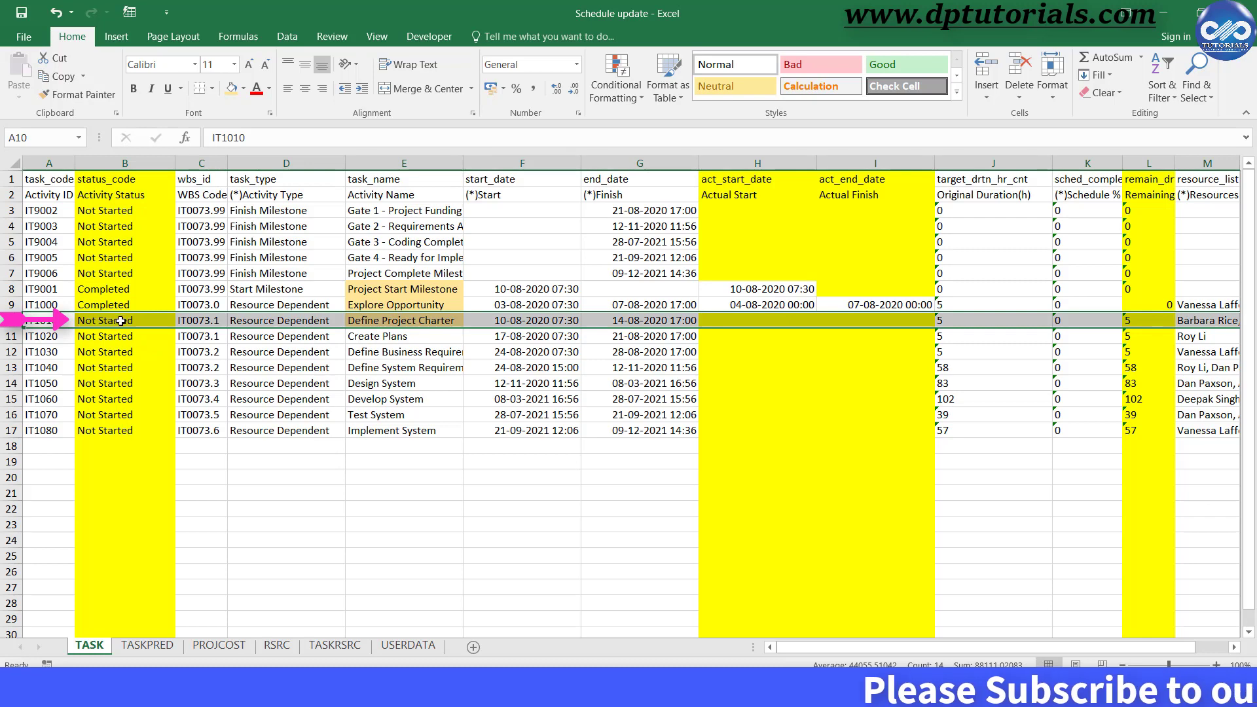
pyautogui.click(121, 321)
pyautogui.write('In')
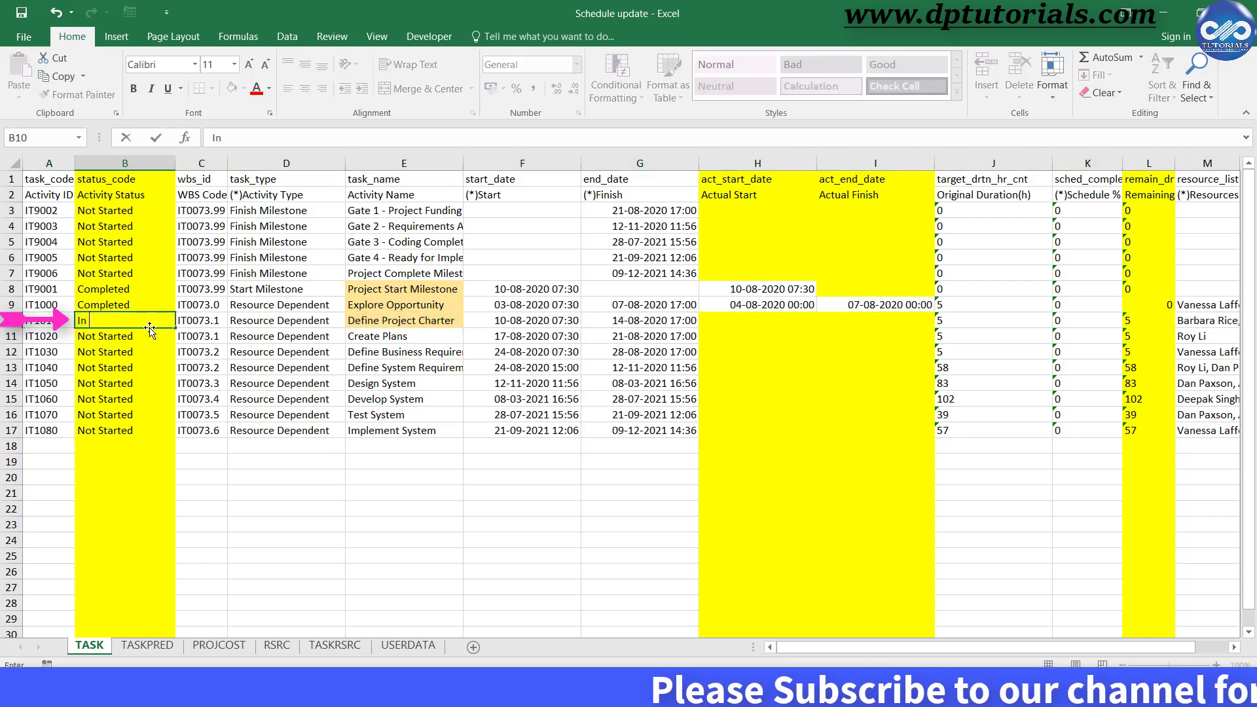
pyautogui.write(' Progress')
pyautogui.hotkey('ctrl', 'Return')
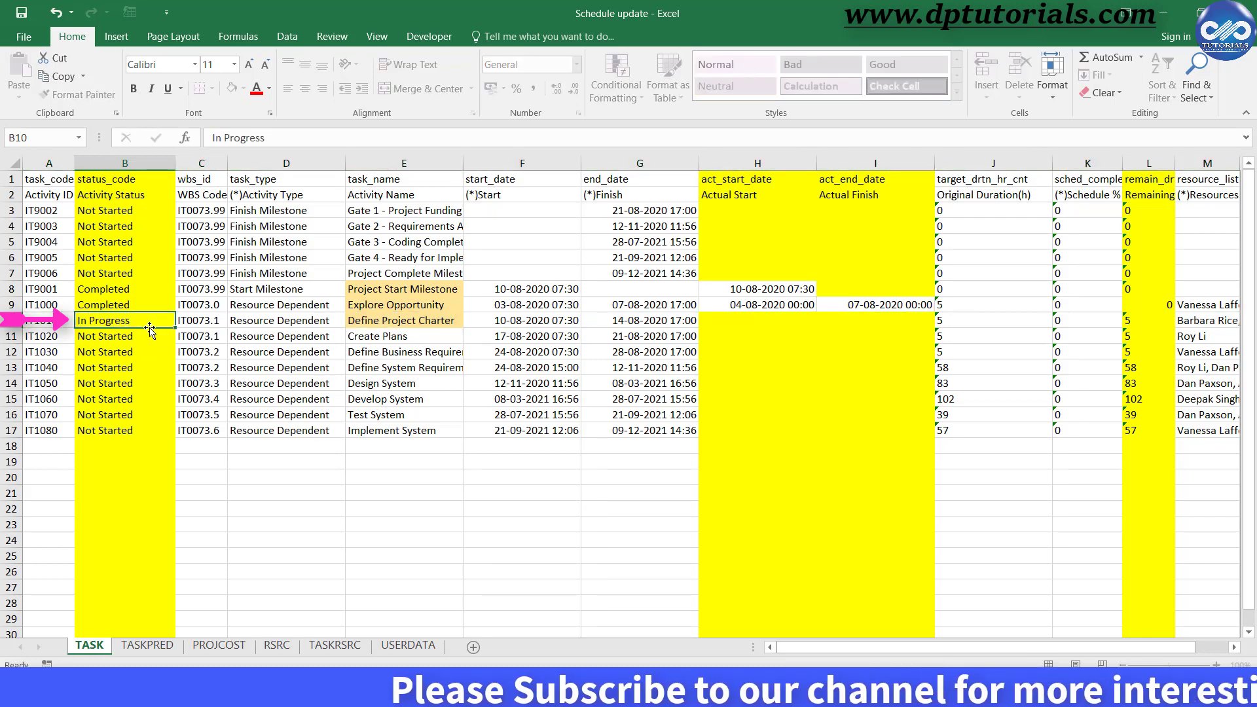
pyautogui.click(404, 324)
pyautogui.click(651, 323)
pyautogui.click(730, 323)
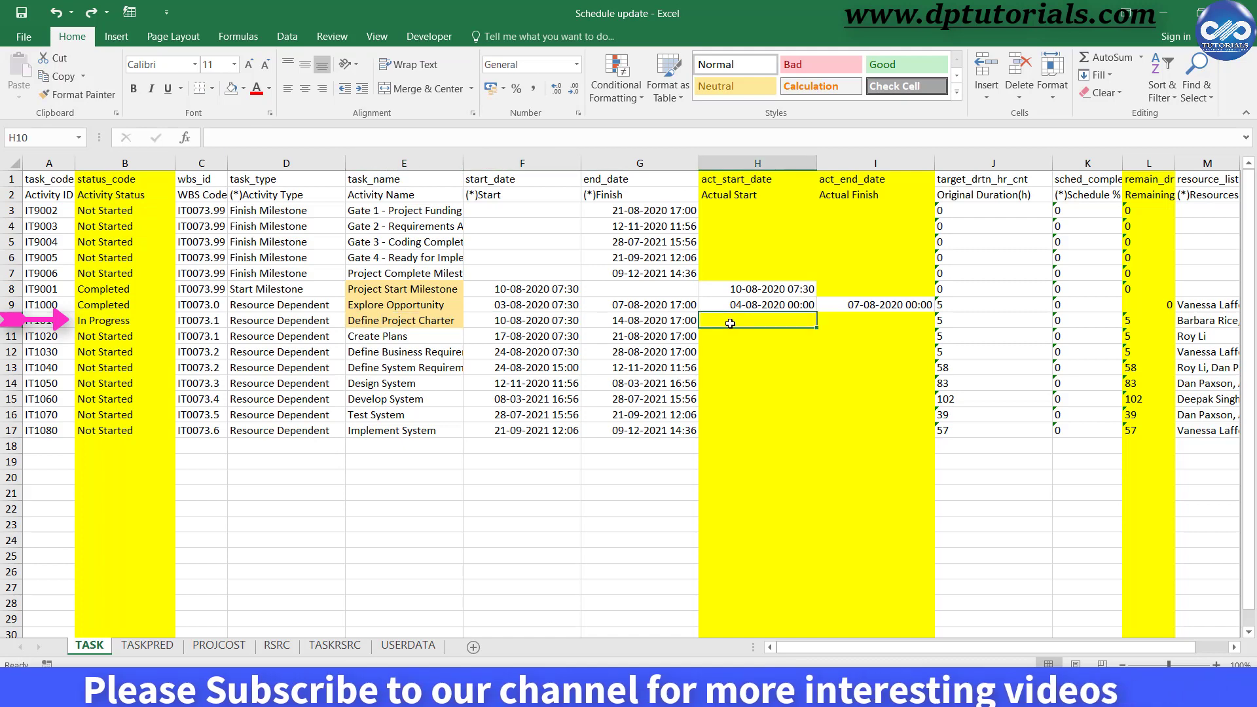
pyautogui.write('12-8')
pyautogui.press('Return')
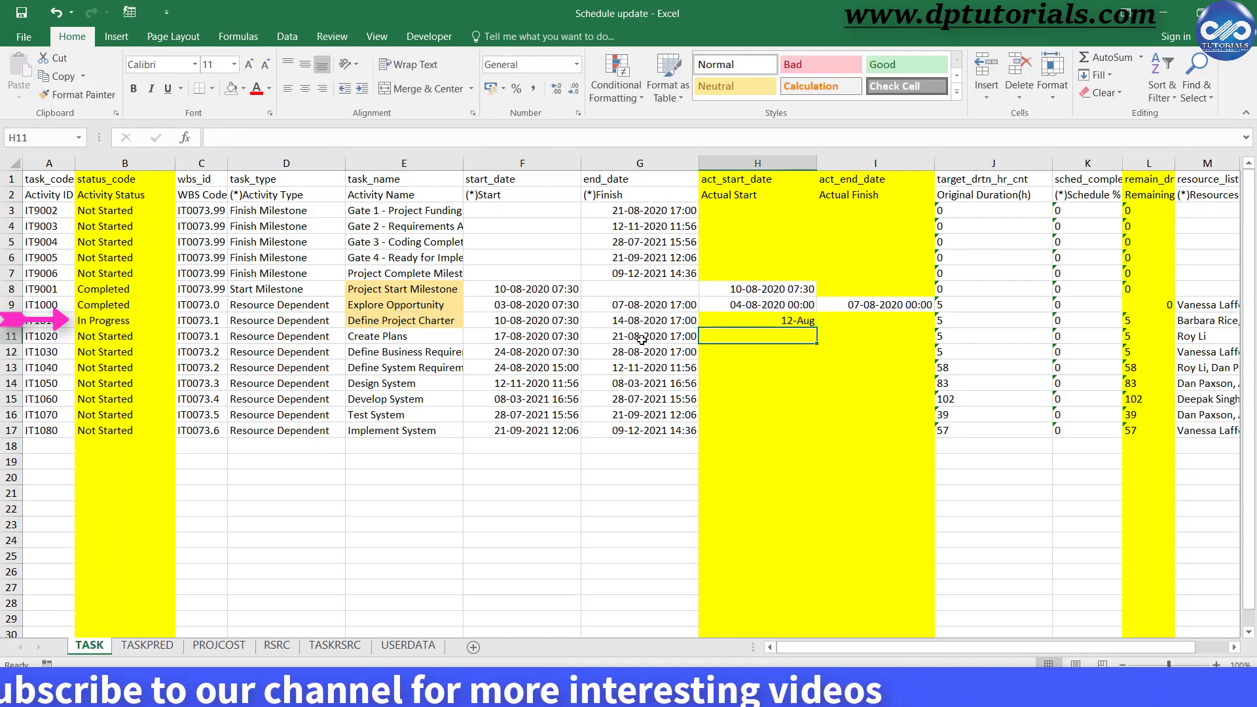
pyautogui.click(608, 322)
pyautogui.click(77, 95)
pyautogui.moveTo(725, 317); pyautogui.dragTo(812, 331)
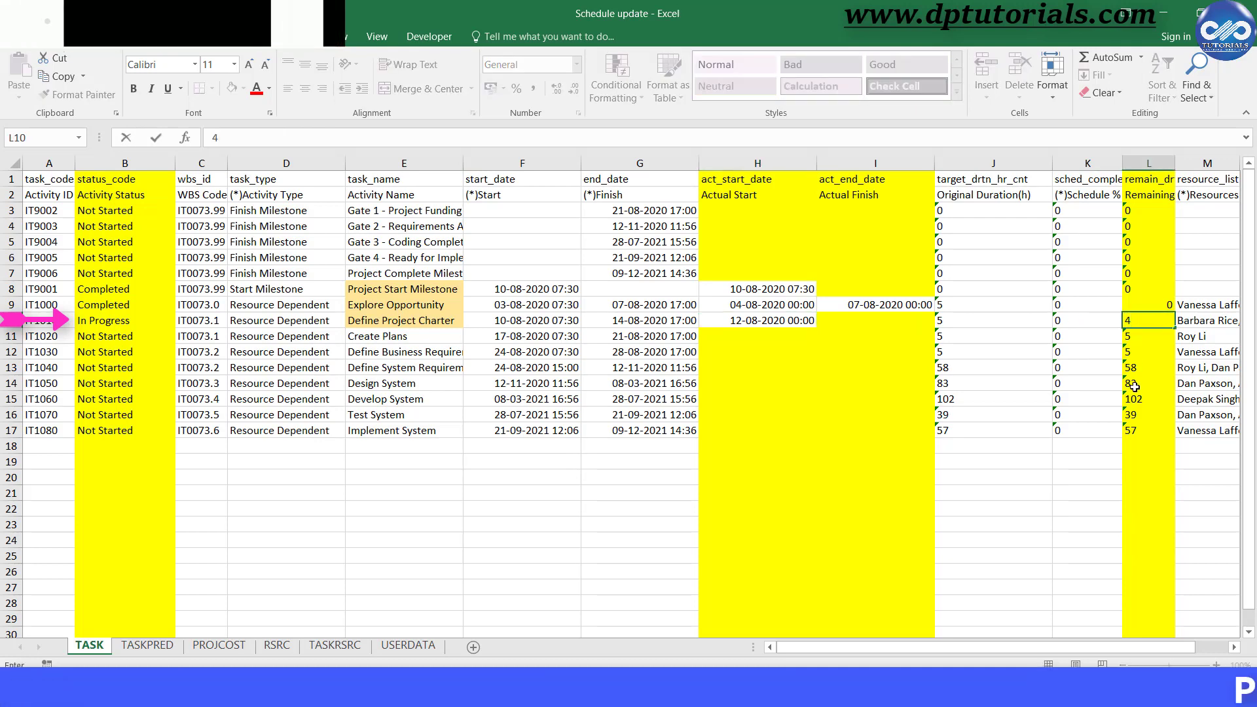
pyautogui.write('4')
pyautogui.press('Return')
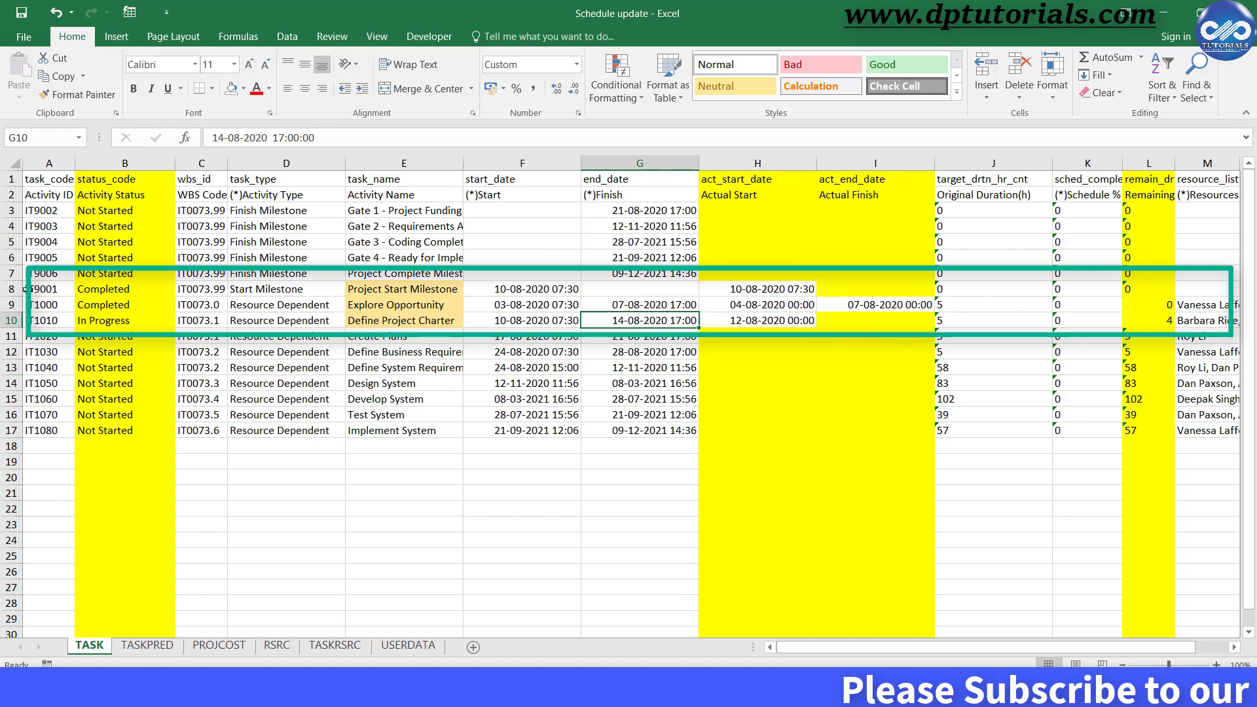
# Fill rows 8–10 light green and close the Excel workbook
pyautogui.moveTo(13, 288); pyautogui.dragTo(111, 291)
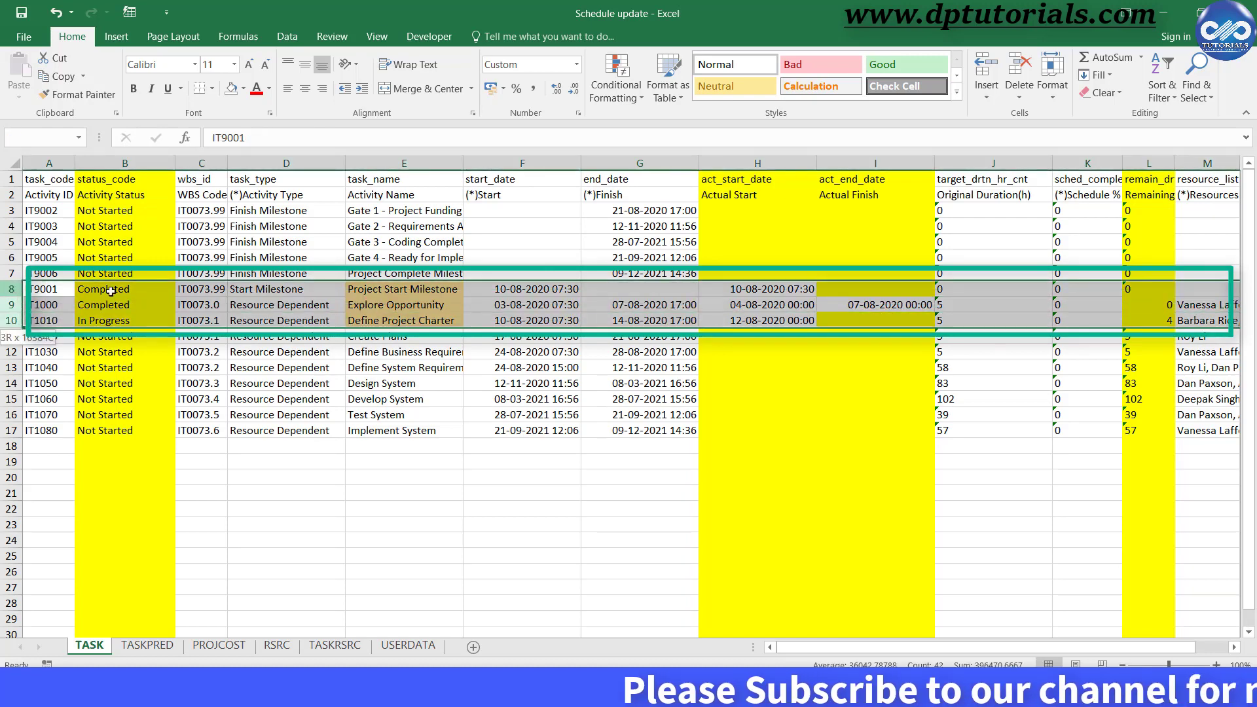
pyautogui.click(243, 89)
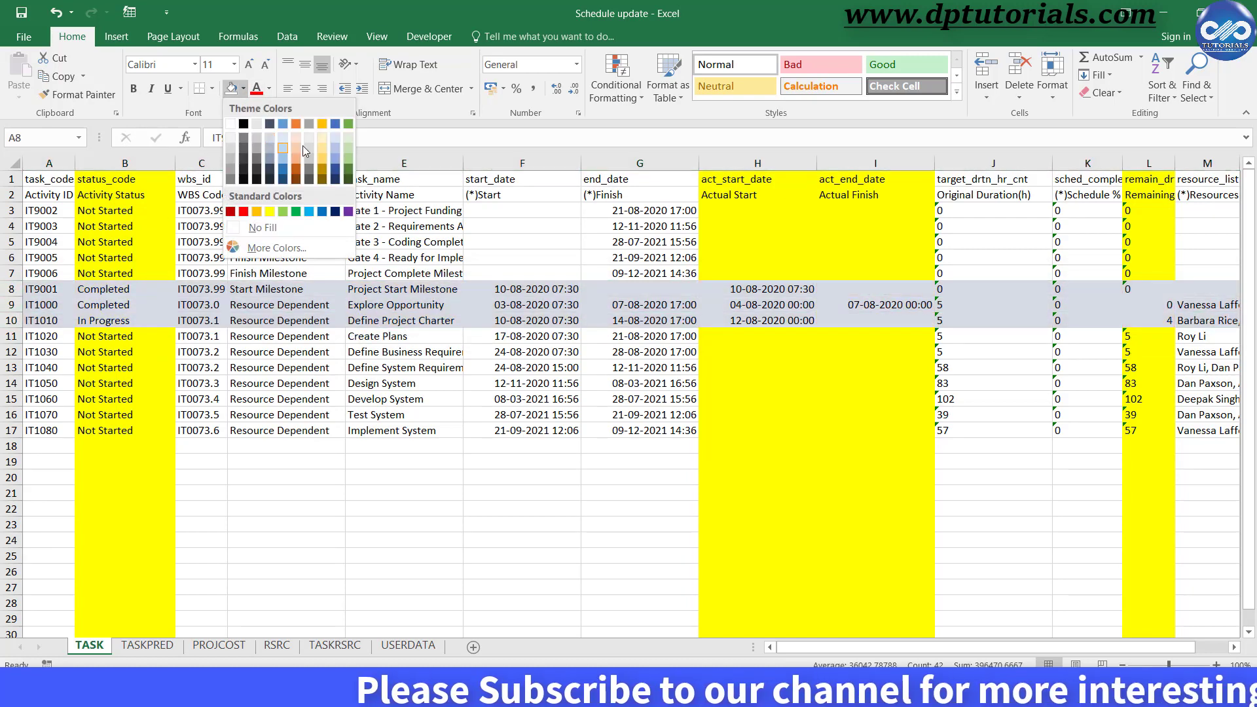
pyautogui.click(349, 150)
pyautogui.click(404, 415)
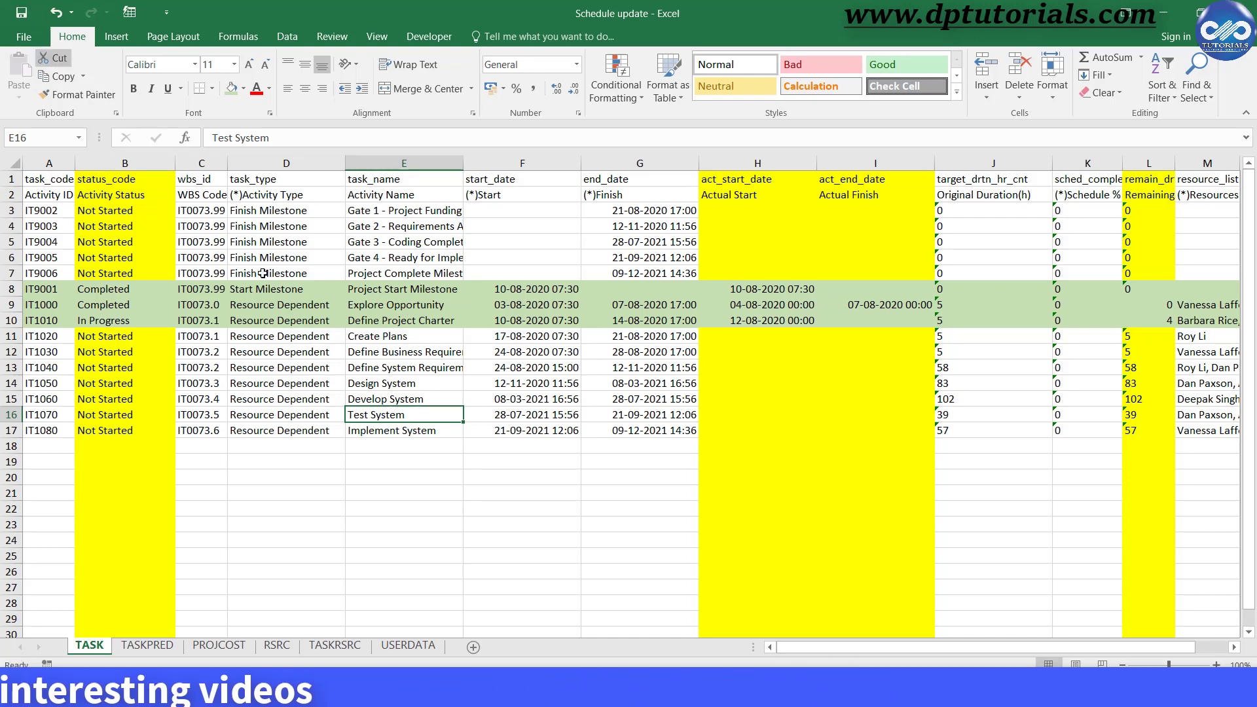
pyautogui.click(499, 372)
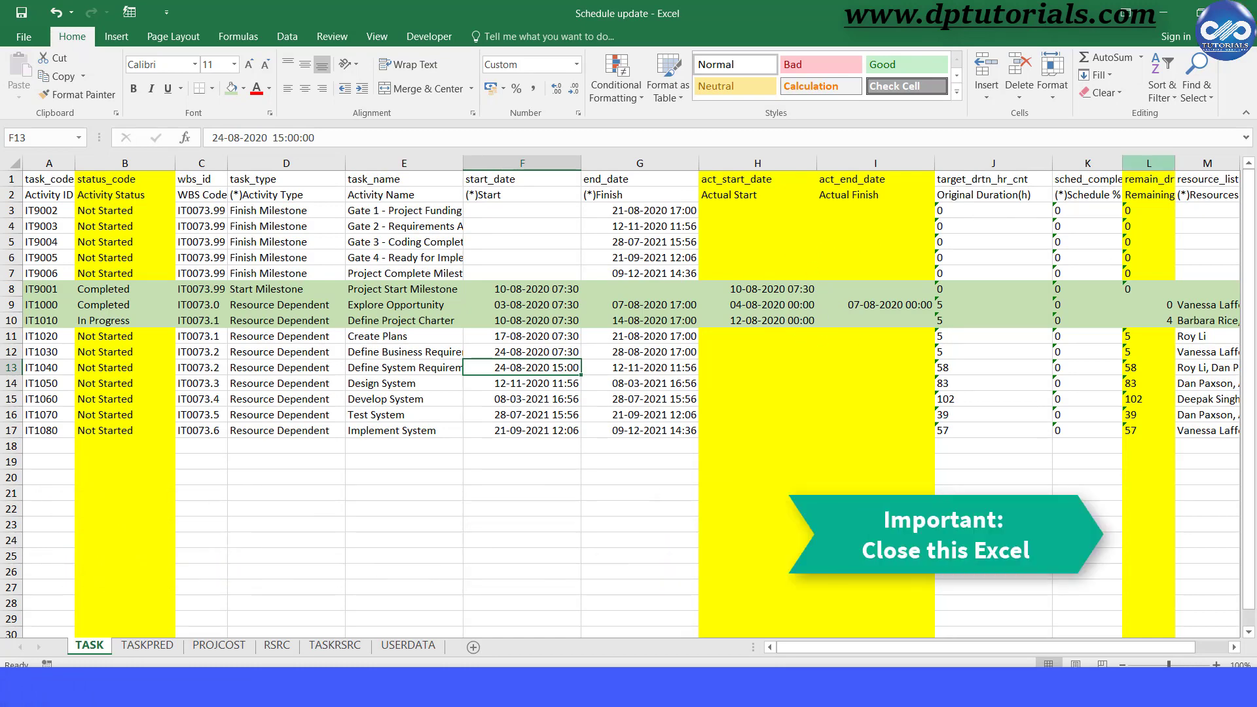
pyautogui.click(1241, 13)
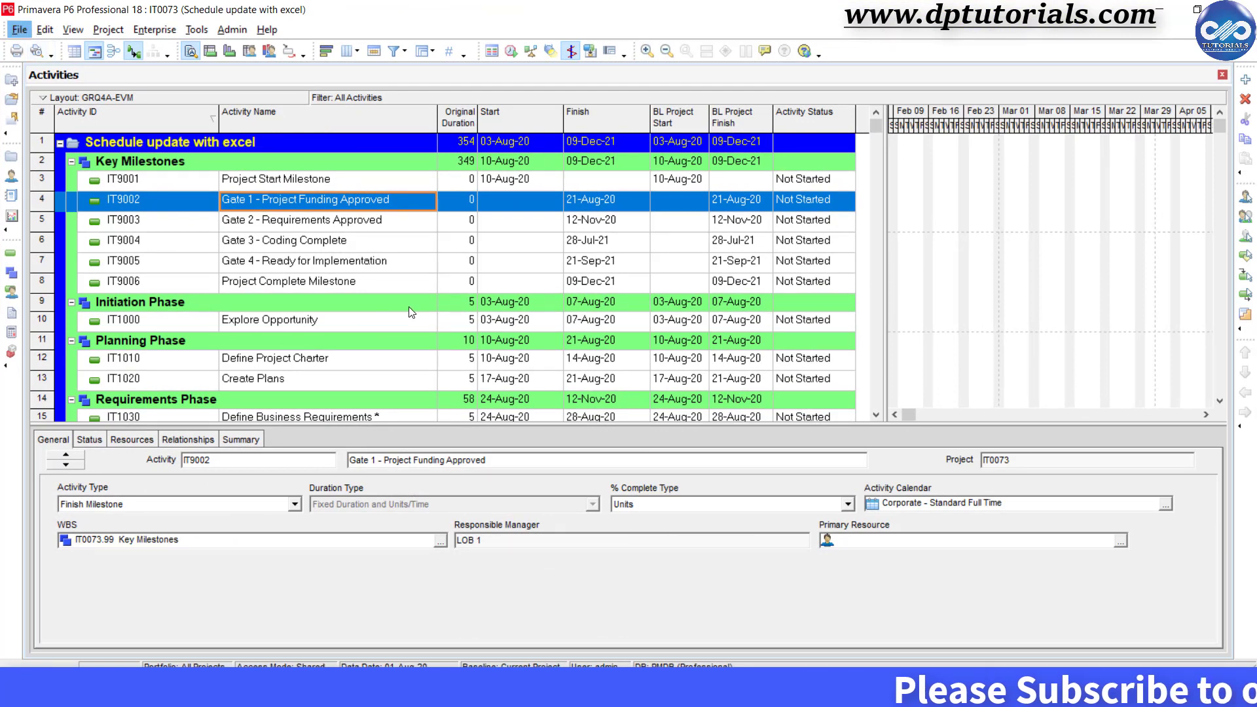
# Start a Spreadsheet (XLSX) import from the File menu
pyautogui.click(20, 30)
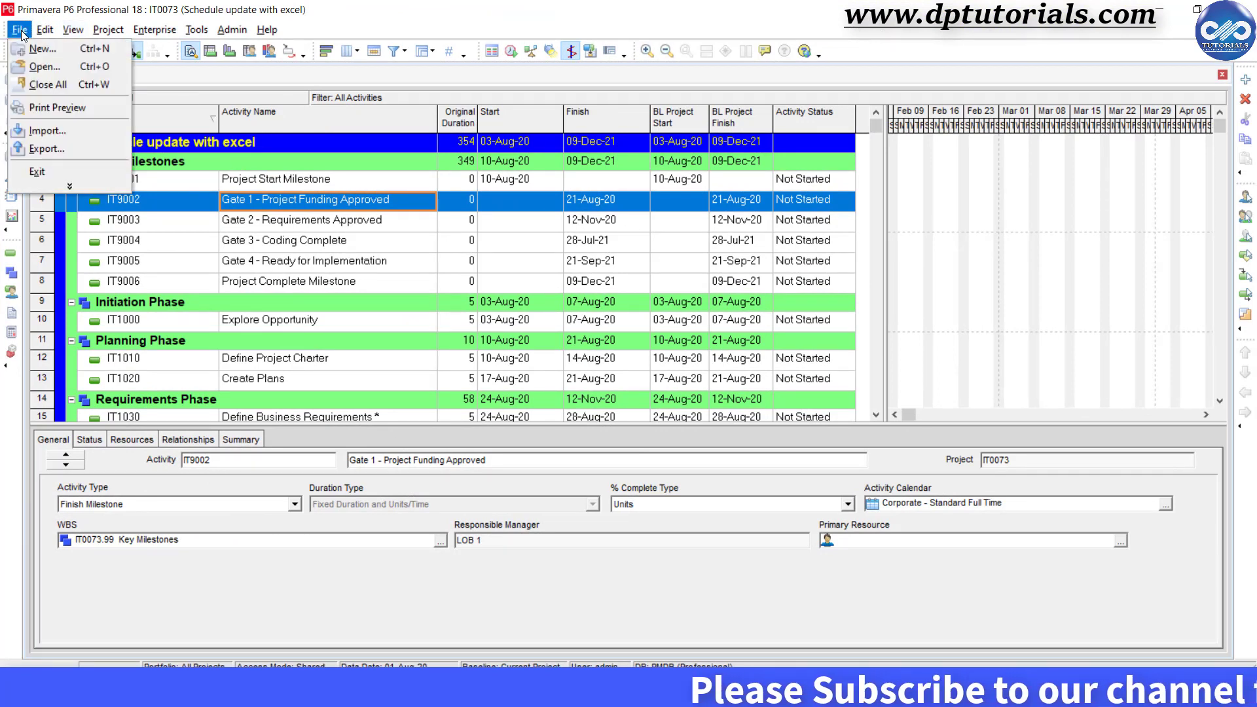
pyautogui.press('Escape')
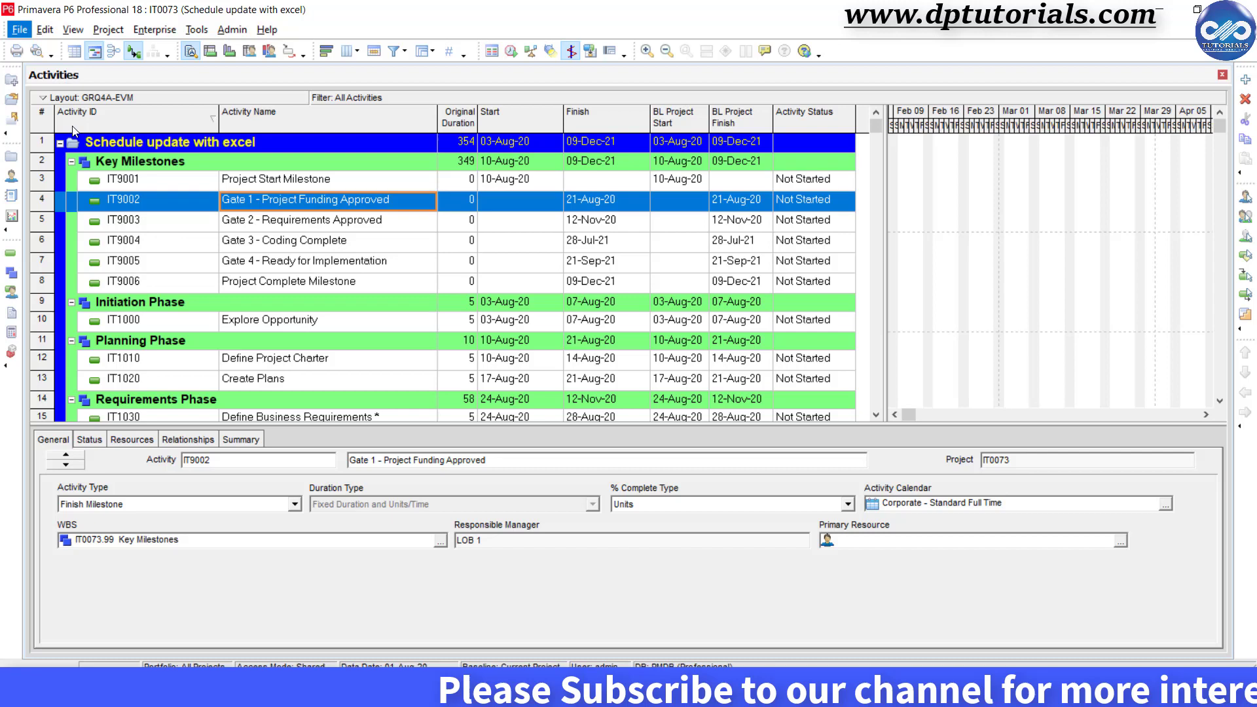
pyautogui.click(512, 357)
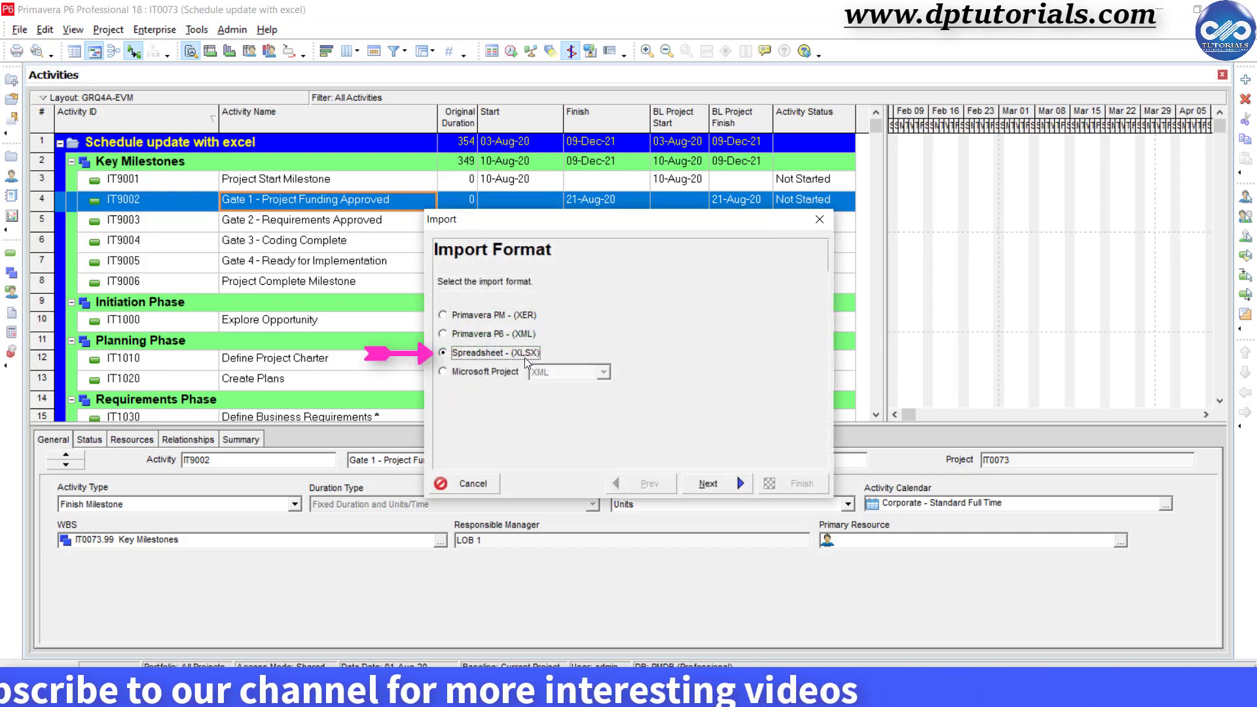
pyautogui.click(719, 482)
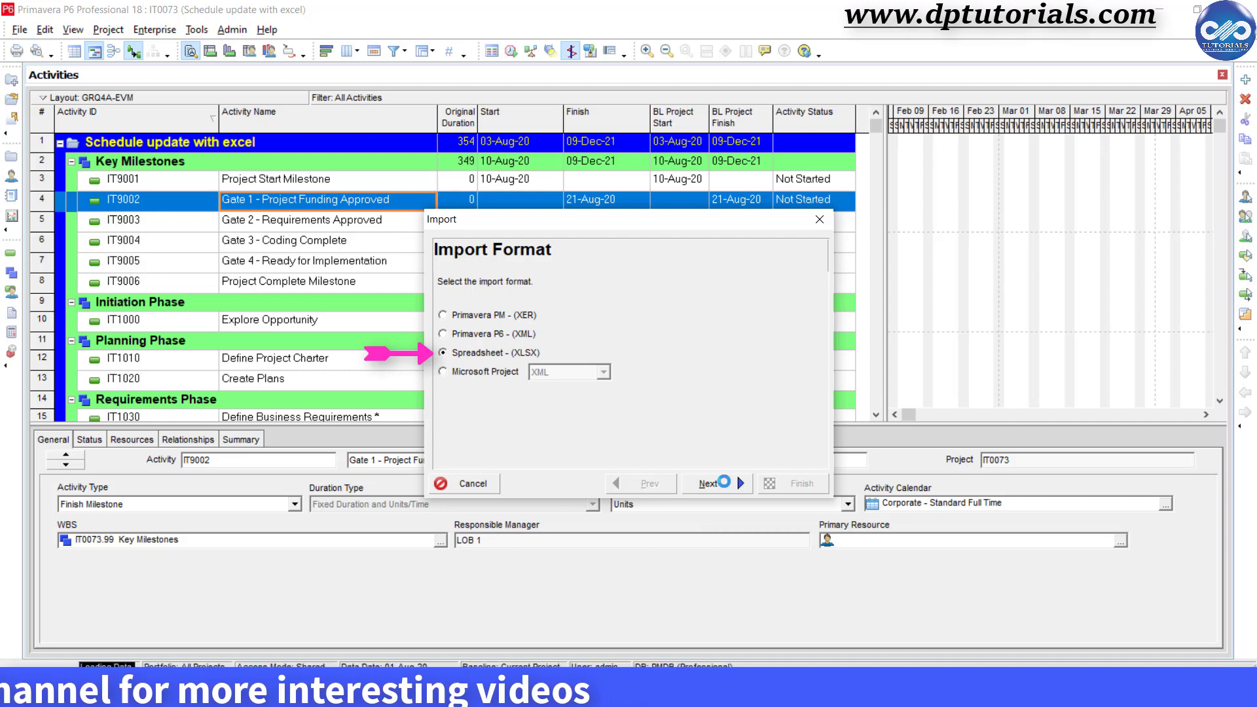
# Pick Desktop\Schedule update.xlsx and include Activities and Activity Relationships
pyautogui.click(718, 393)
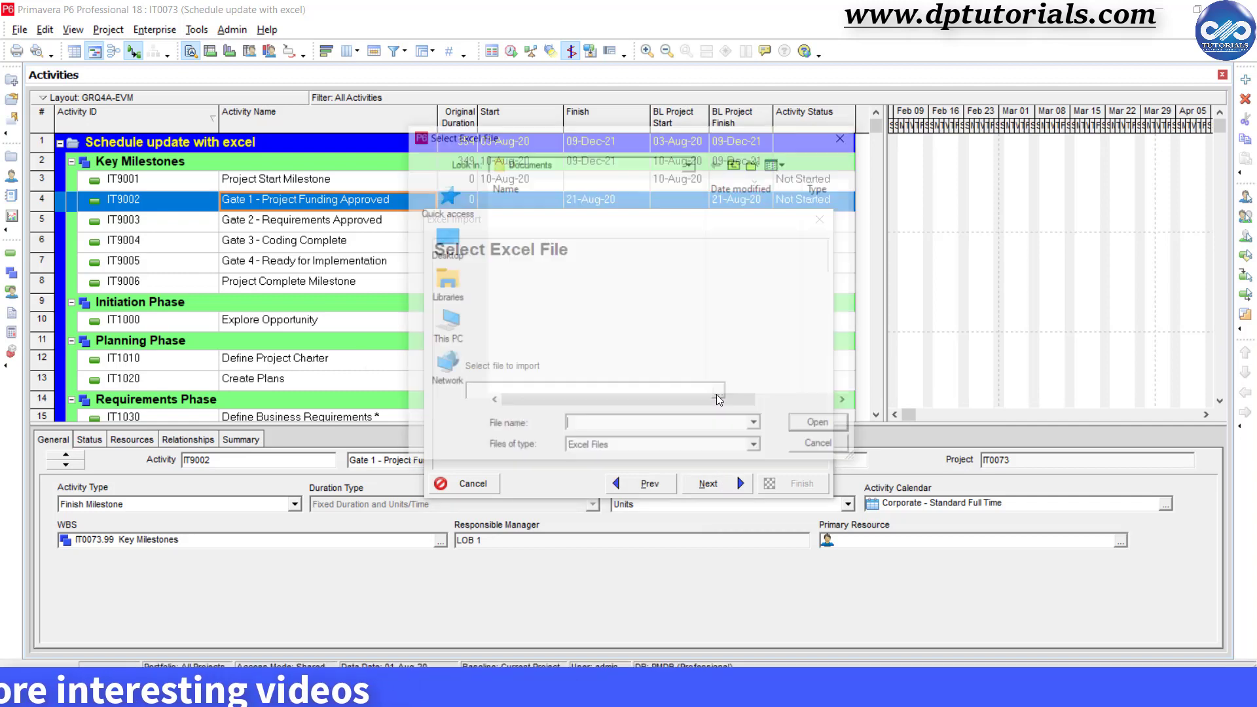
pyautogui.click(446, 242)
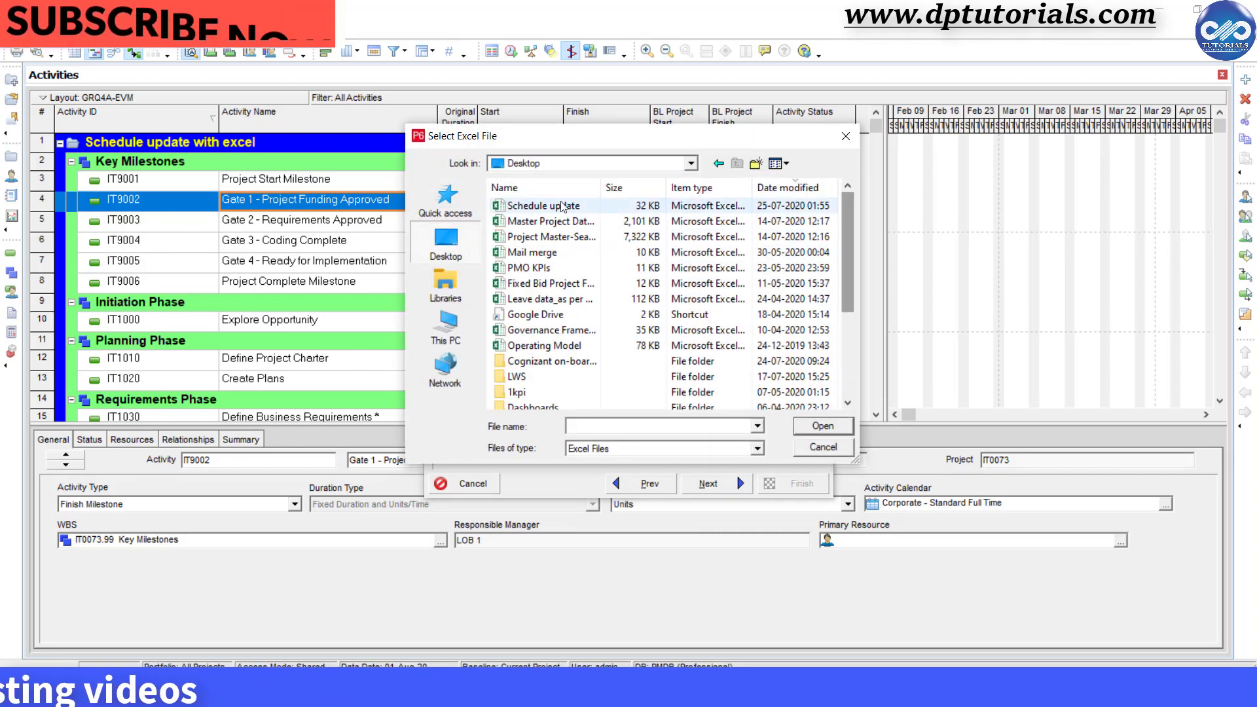
pyautogui.doubleClick(562, 207)
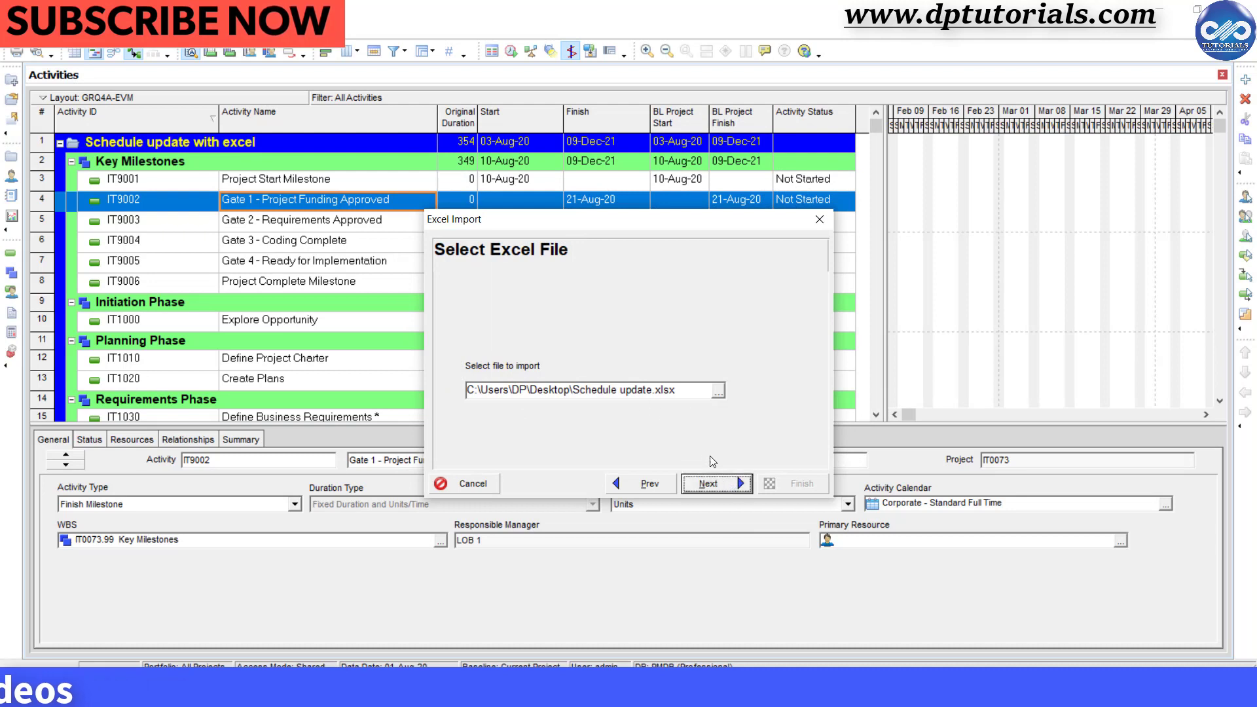
pyautogui.click(498, 324)
pyautogui.click(524, 347)
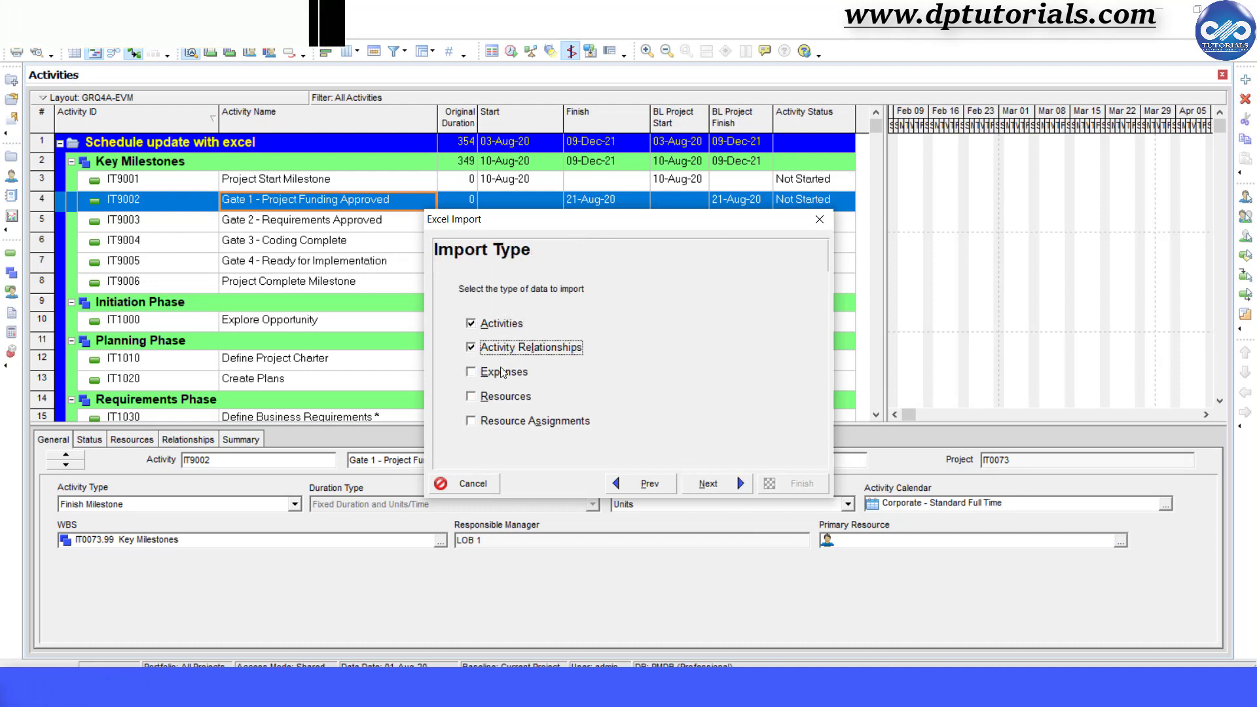
# Set the import to update existing project IT0073 and advance to the summary
pyautogui.click(732, 486)
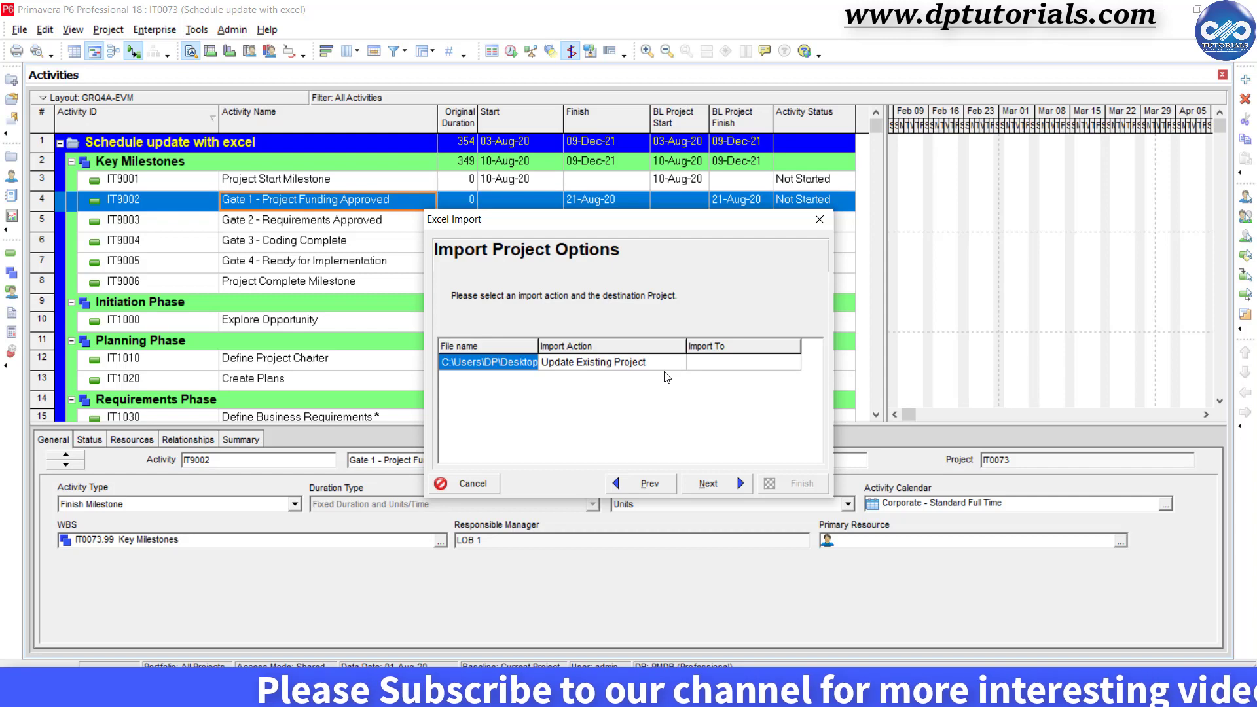
pyautogui.click(734, 364)
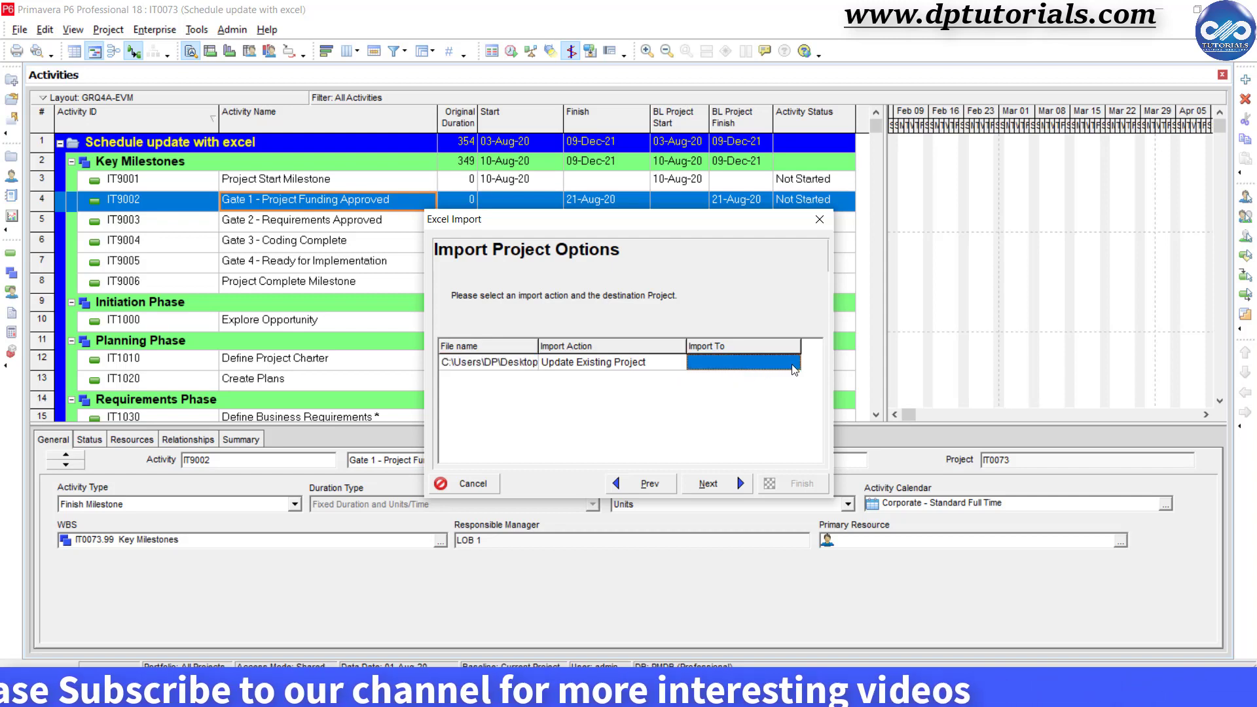
pyautogui.click(793, 364)
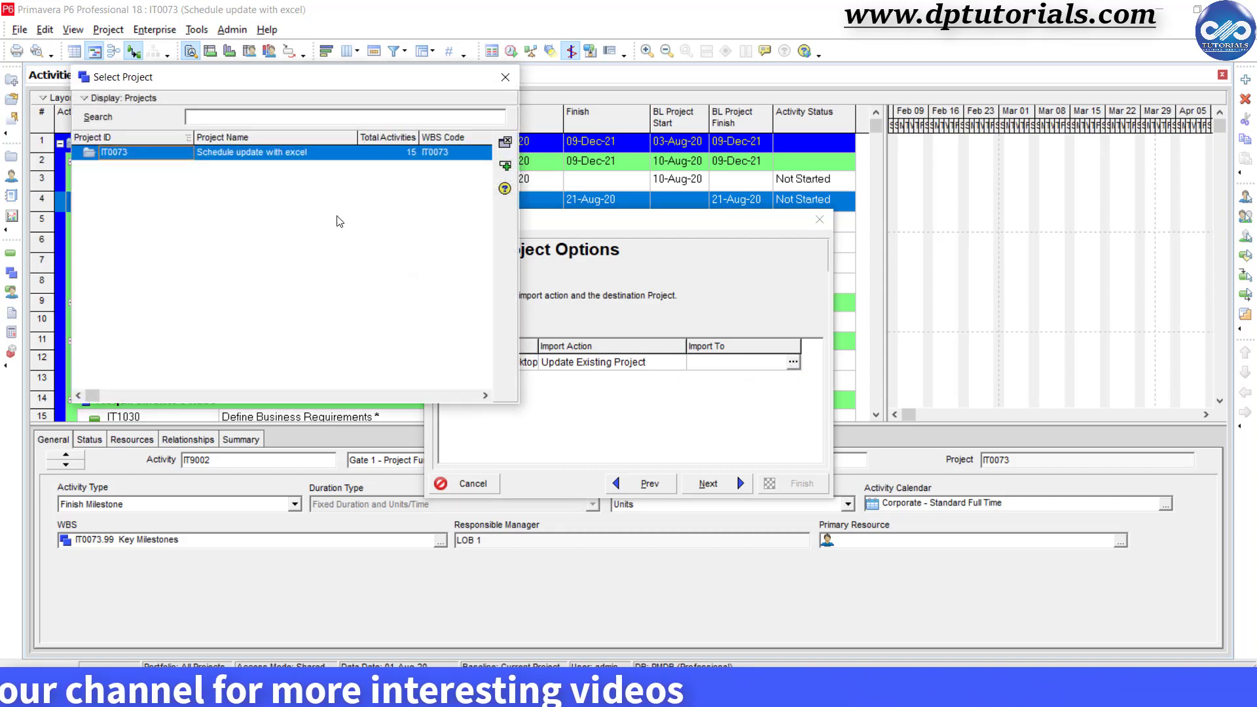
pyautogui.click(505, 166)
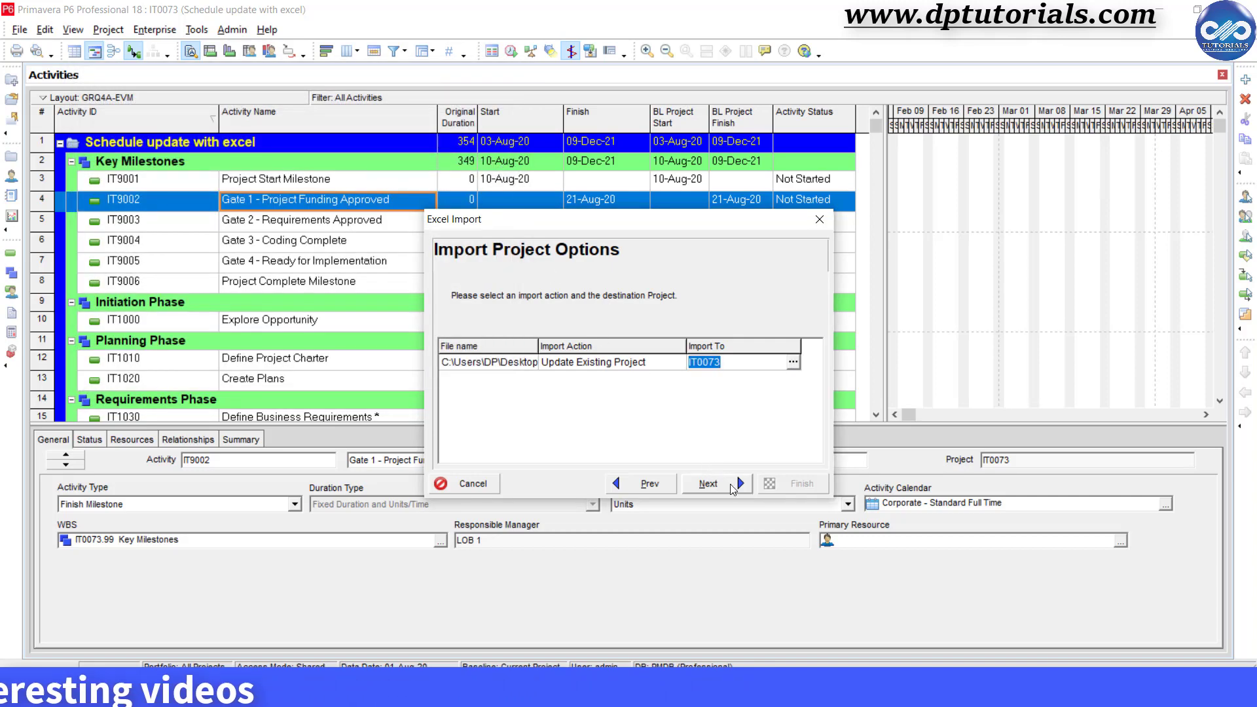
pyautogui.click(730, 484)
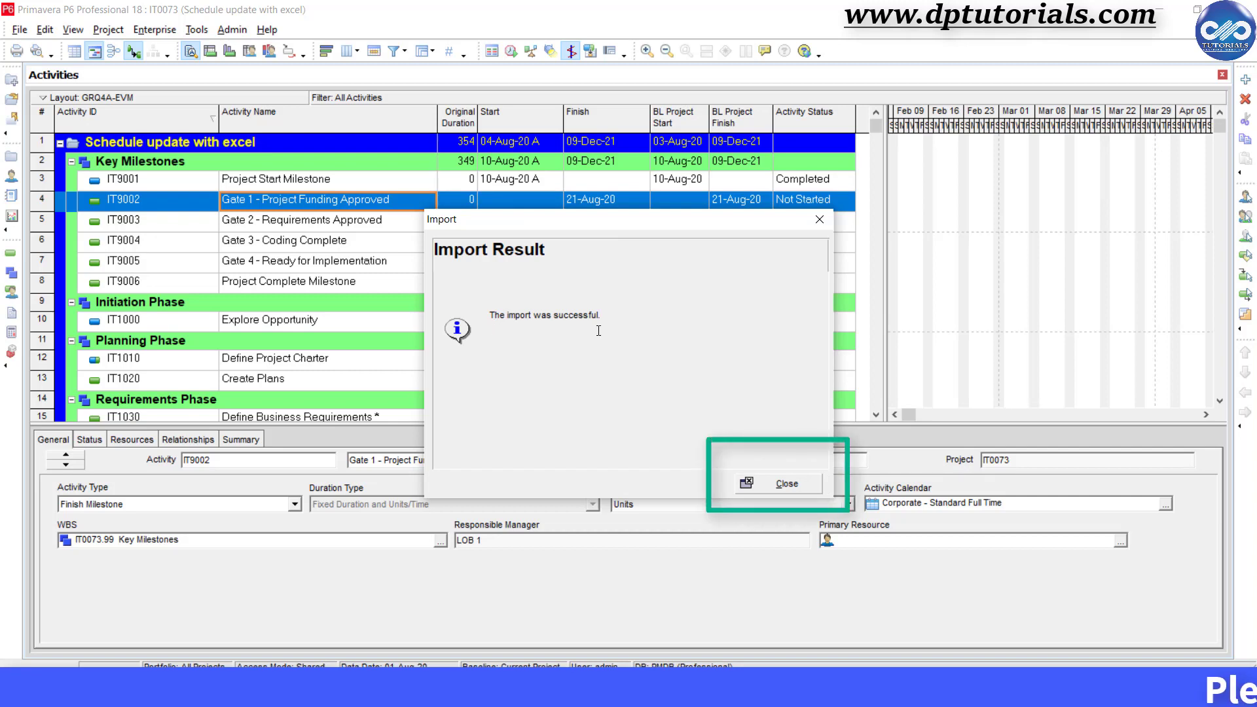
# Finish the import and close the Import Result dialog
pyautogui.click(760, 487)
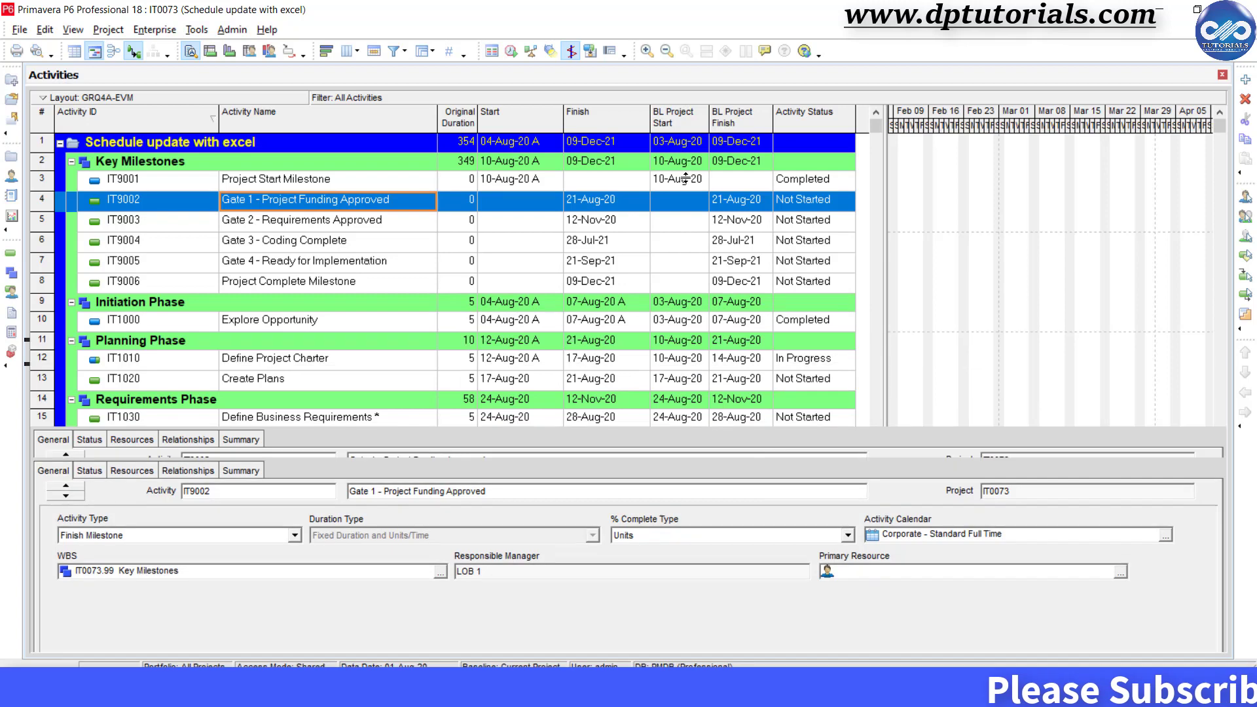
# Schedule the project with a current data date of 14-Aug-20
pyautogui.moveTo(765, 424); pyautogui.dragTo(764, 455)
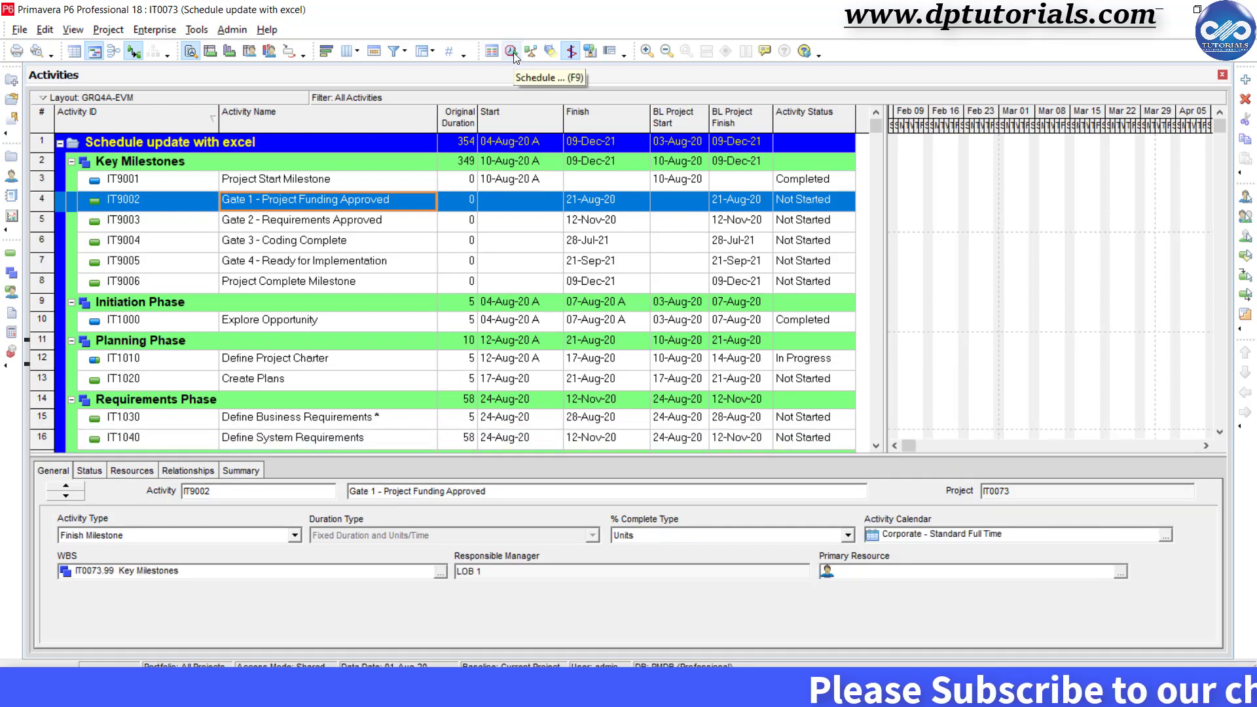
pyautogui.click(512, 51)
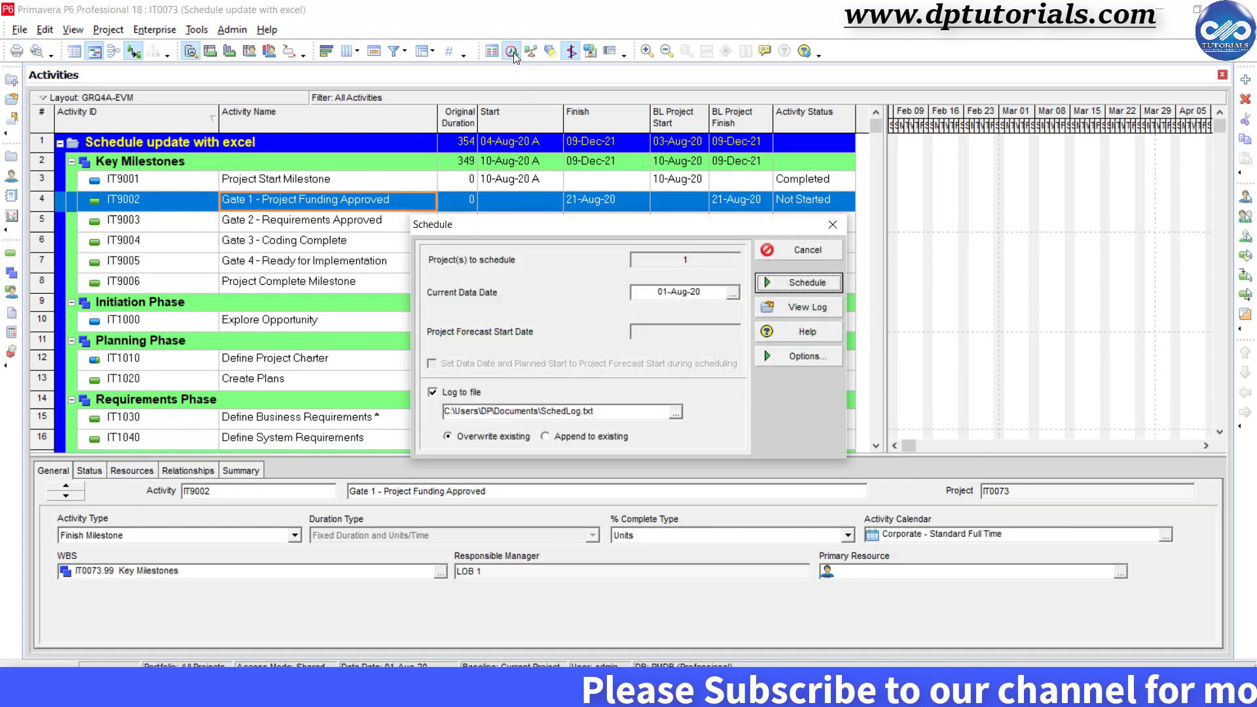
pyautogui.moveTo(808, 234); pyautogui.dragTo(1052, 227)
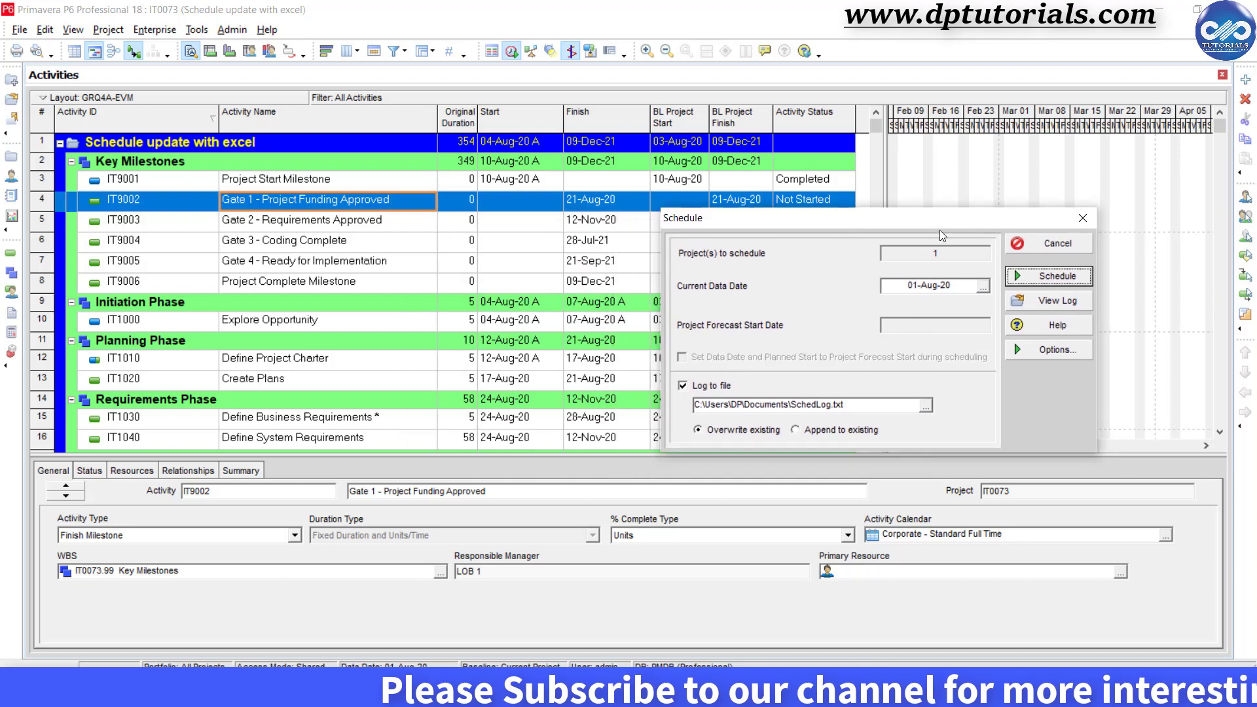
pyautogui.click(984, 287)
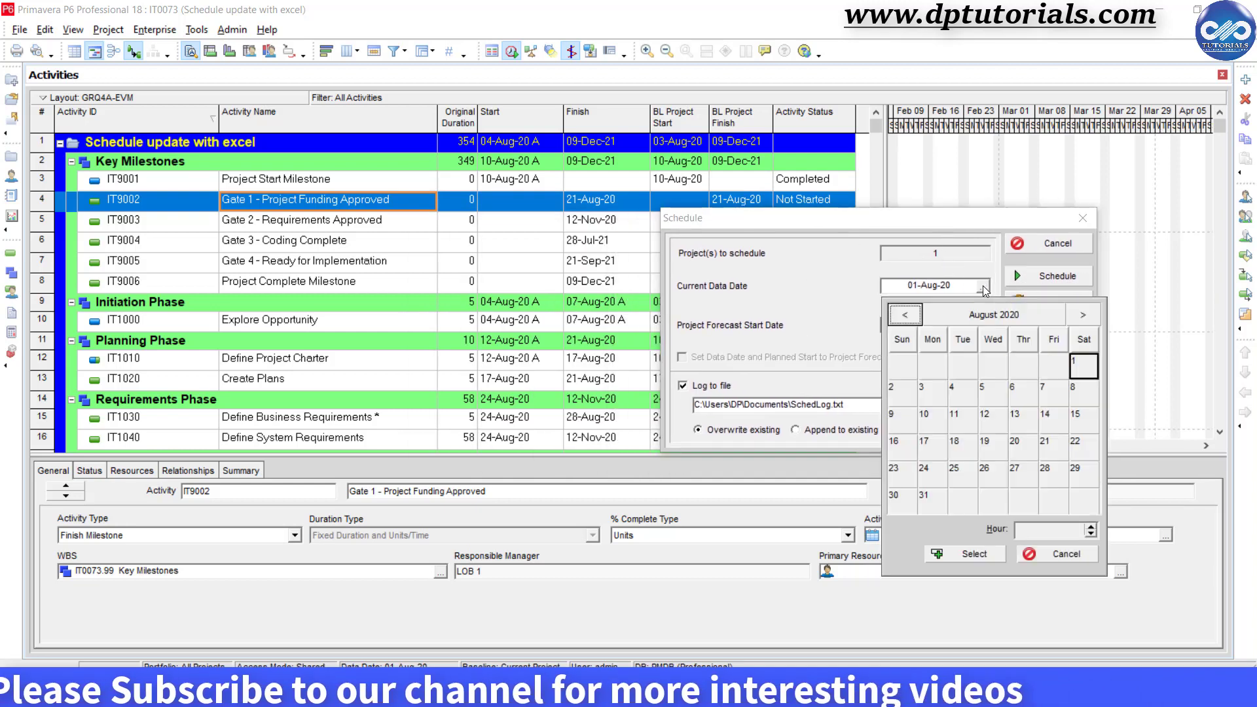
pyautogui.click(1046, 415)
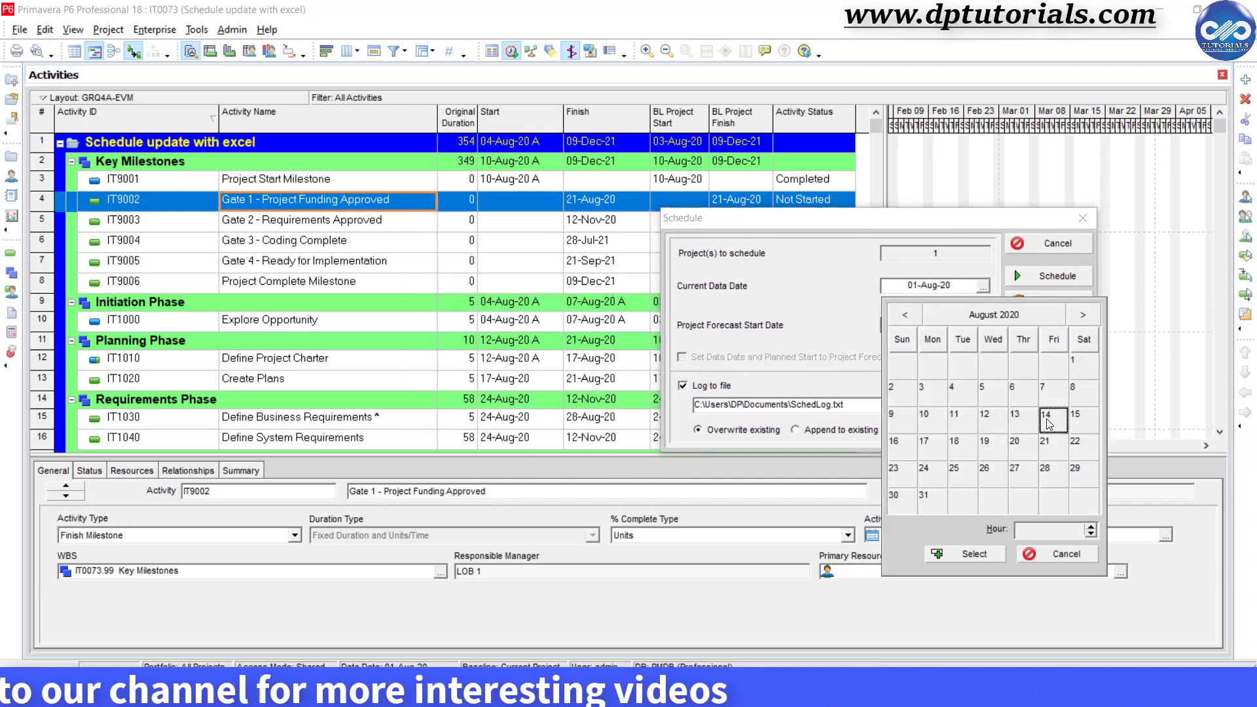
pyautogui.doubleClick(1046, 415)
pyautogui.click(1050, 276)
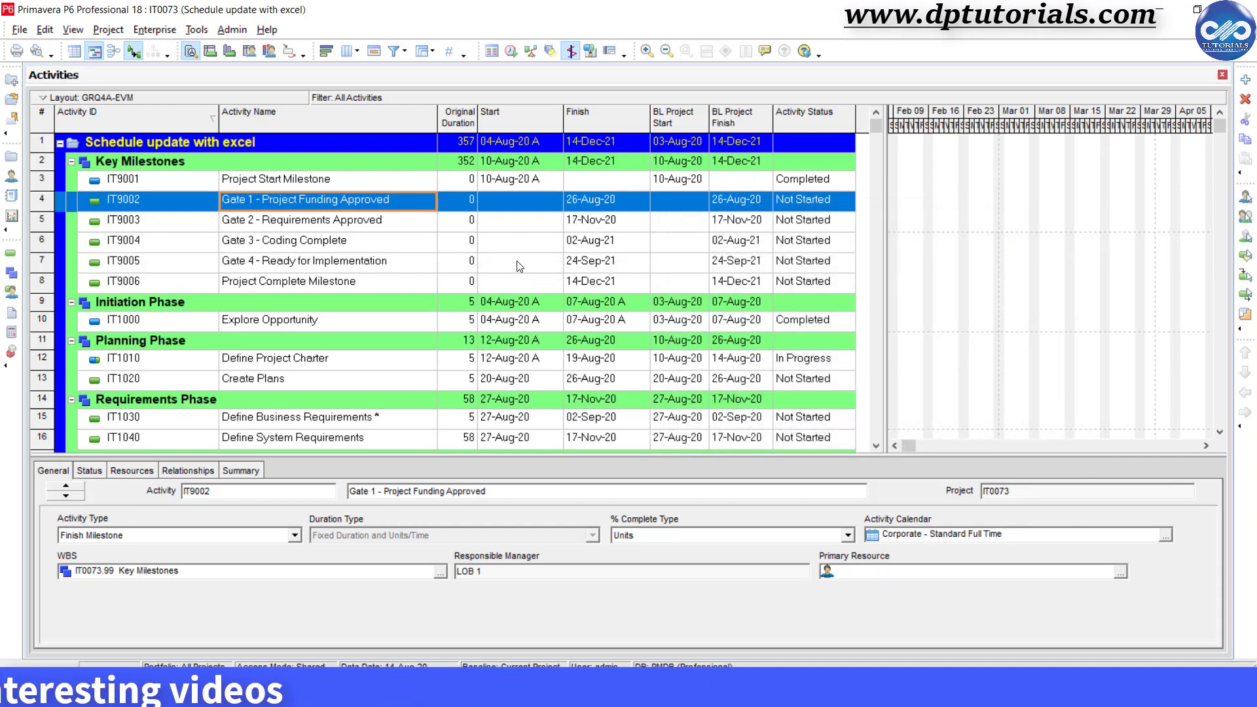
pyautogui.scroll(-2, 499, 287)
pyautogui.scroll(-1, 498, 285)
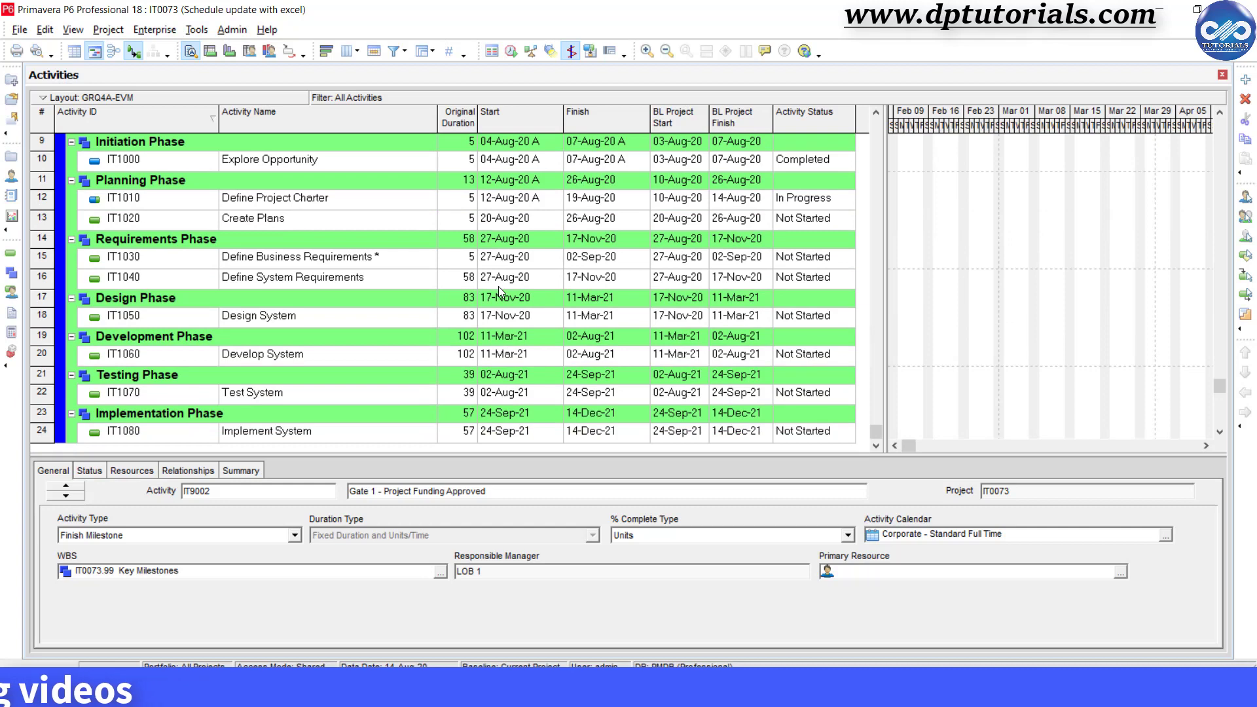
pyautogui.scroll(3, 497, 285)
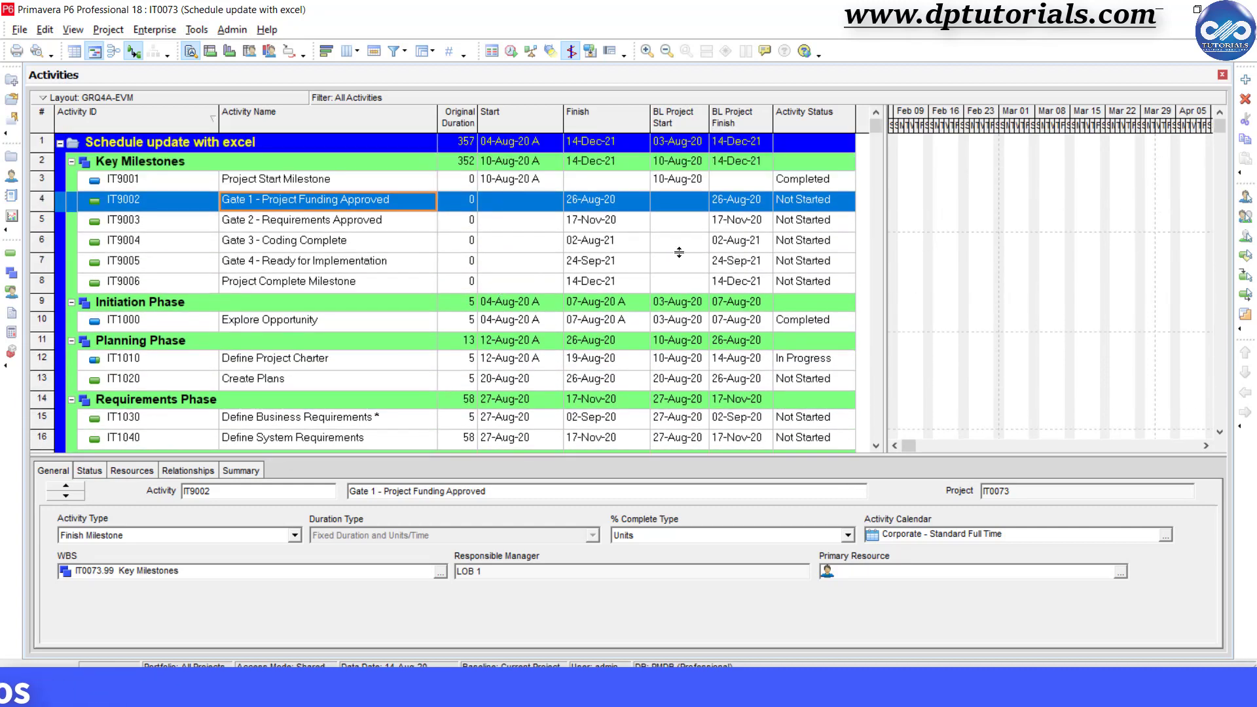
pyautogui.click(944, 265)
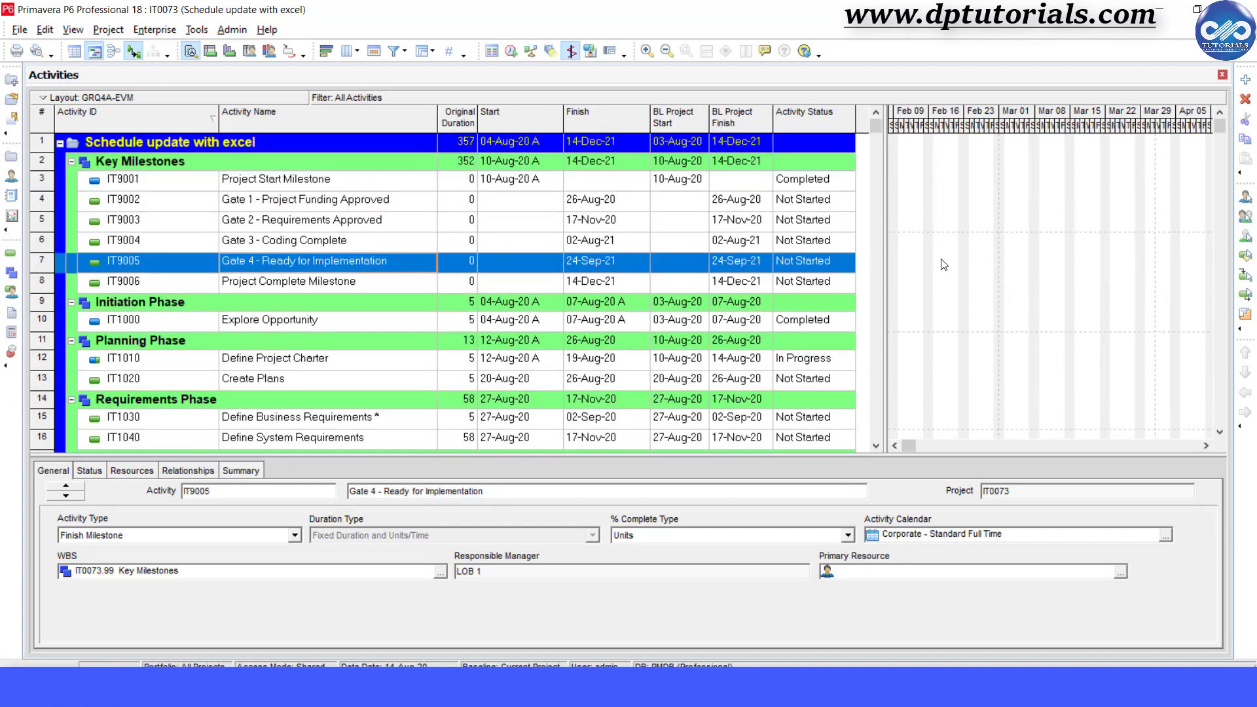
pyautogui.click(835, 324)
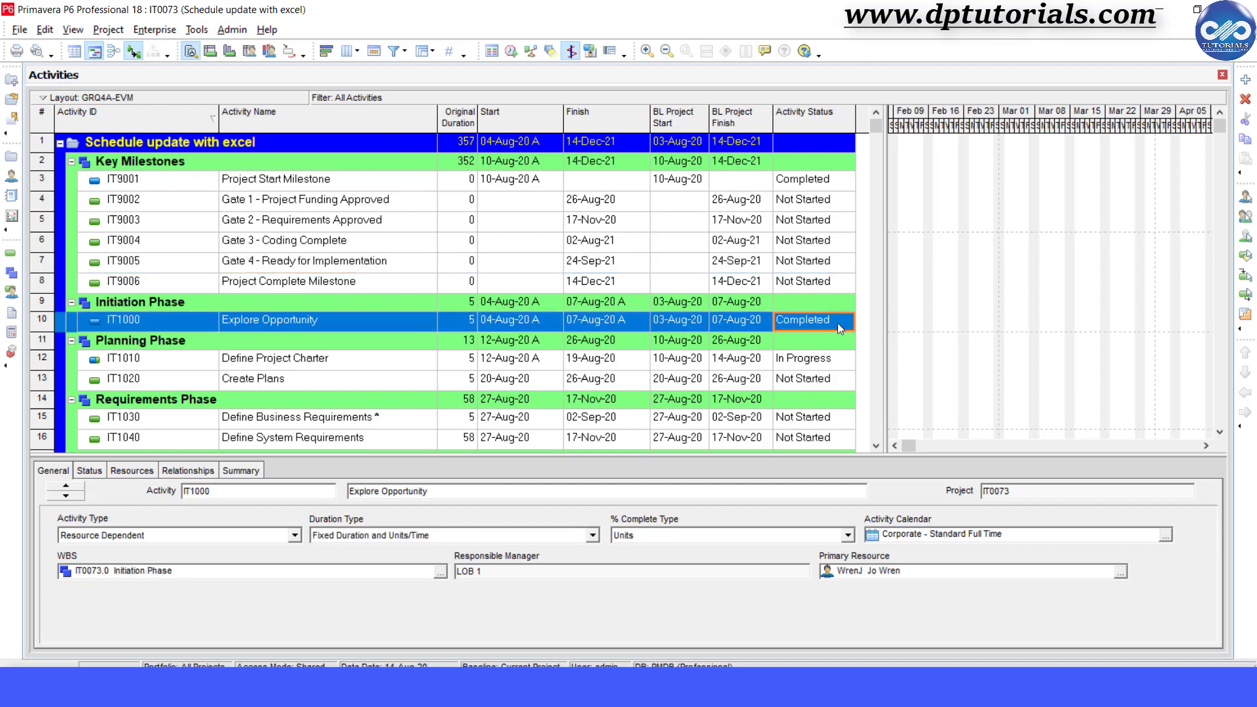